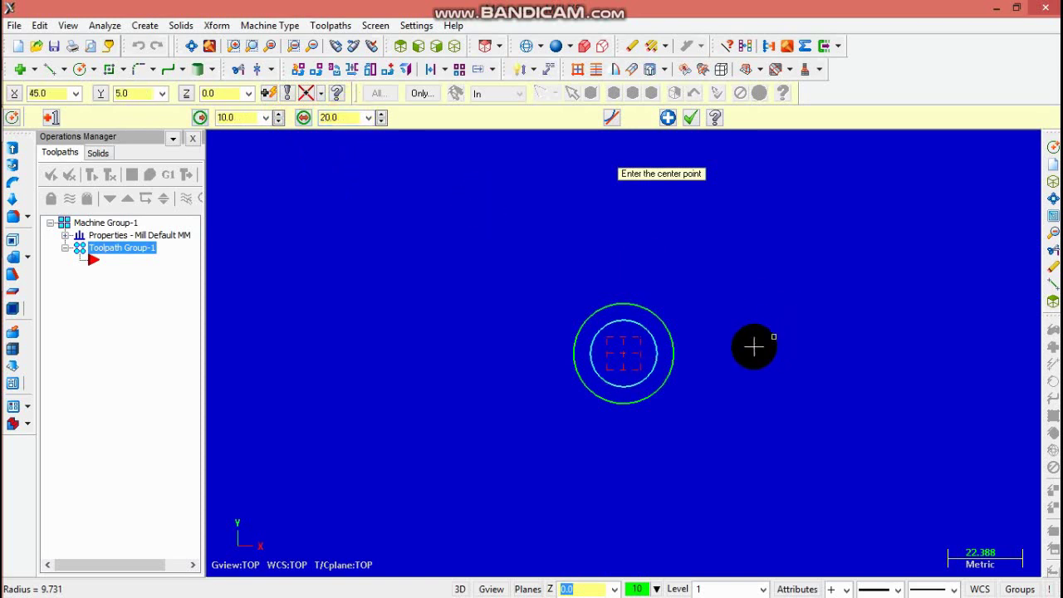
Draw a vertical line upward and a horizontal line rightward from the concentric circles' center, each 60 mm long.
click(49, 69)
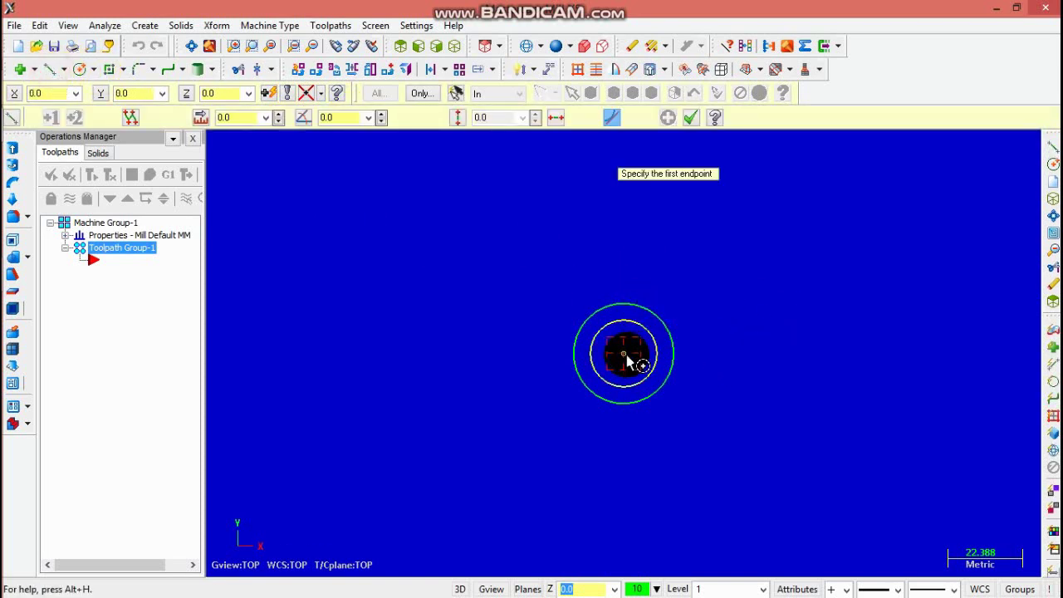
click(623, 353)
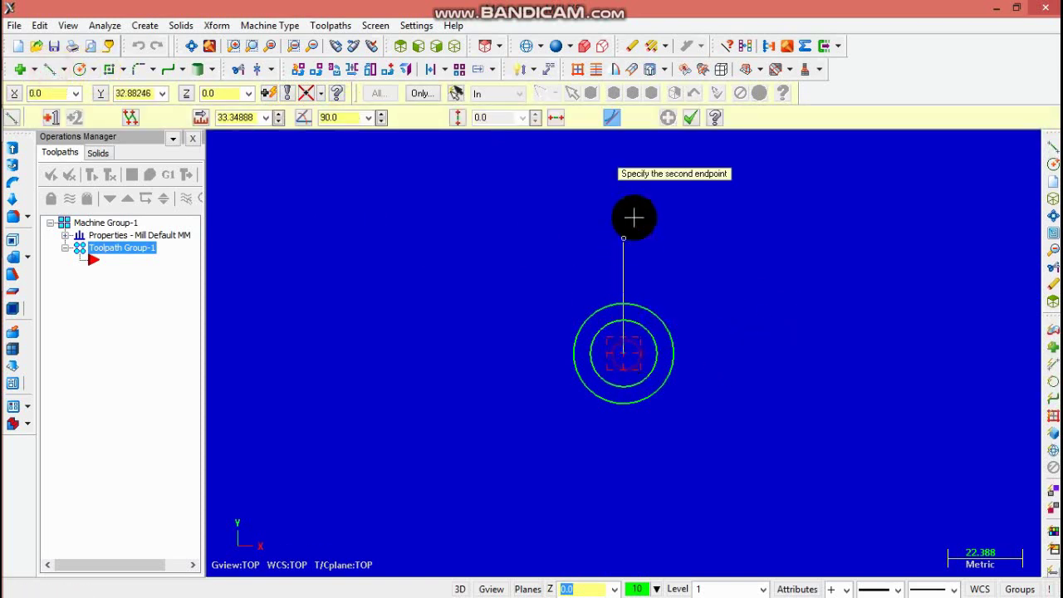
click(622, 160)
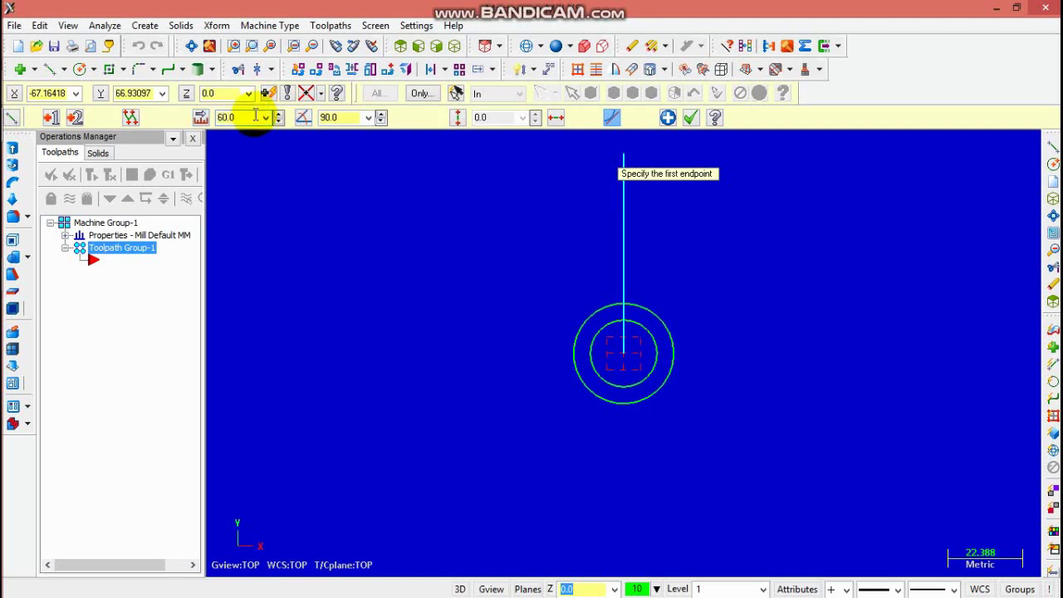
click(624, 354)
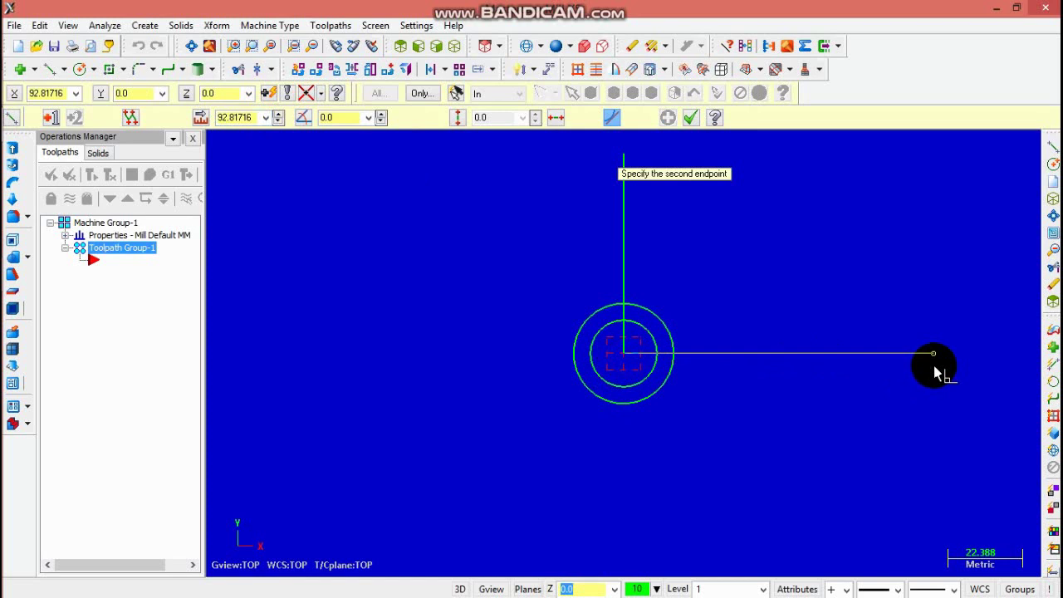
click(934, 365)
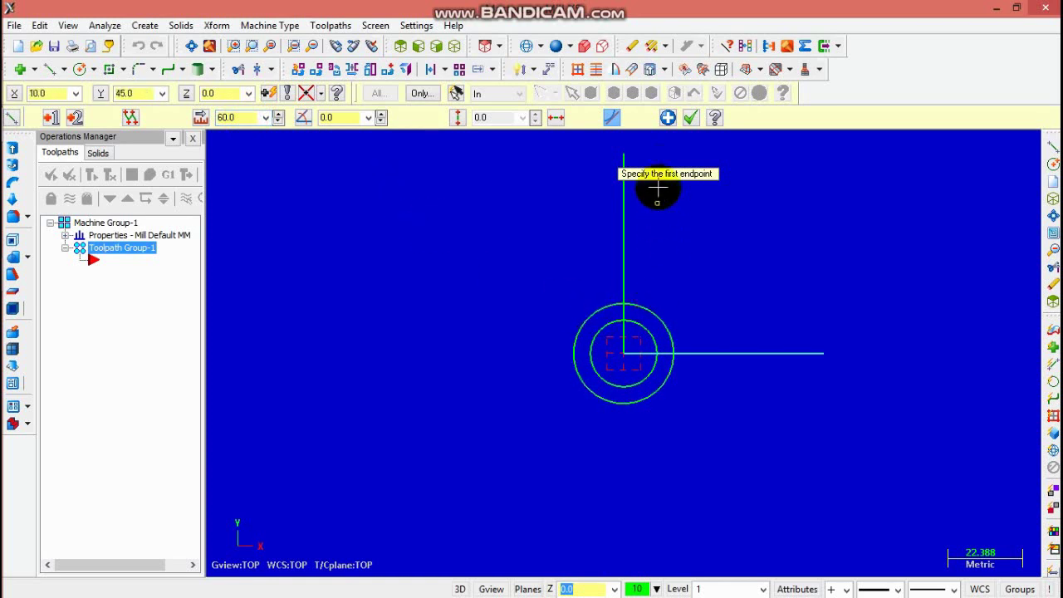
click(693, 119)
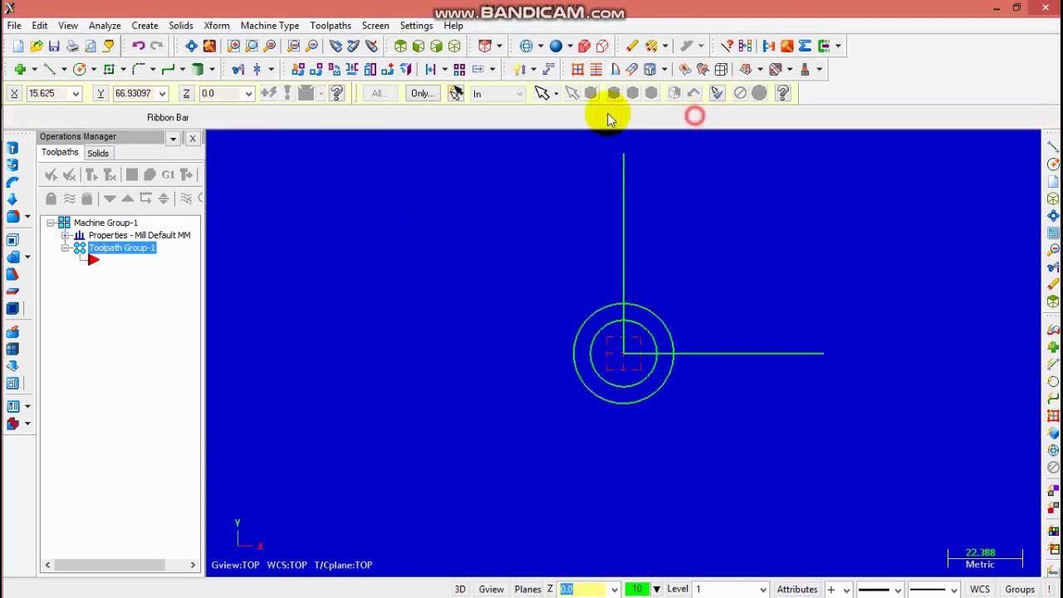
Draw a 10 mm diameter circle centered on the upper end of the vertical line.
click(80, 71)
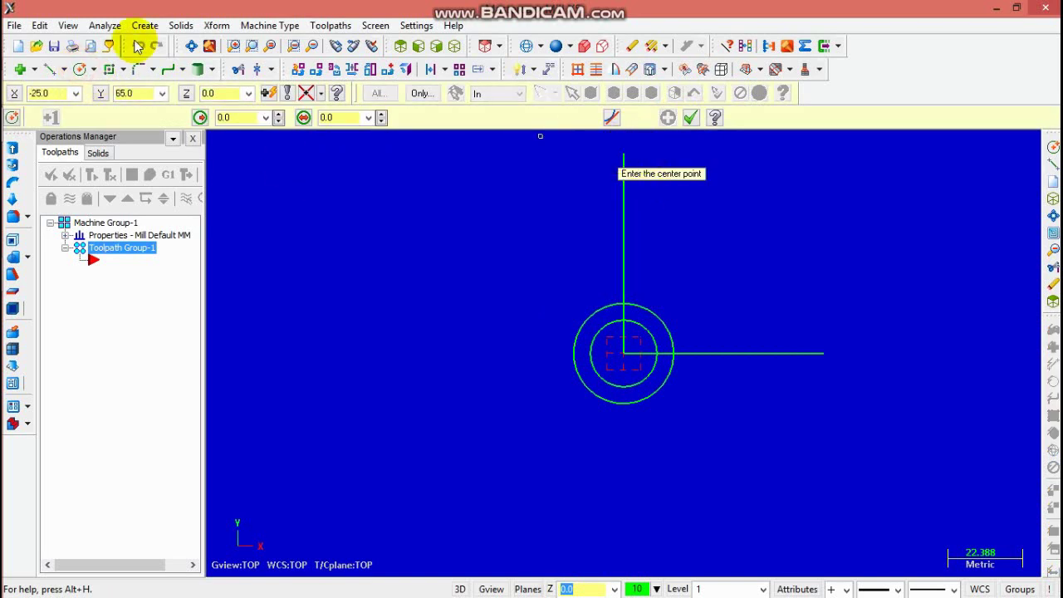
click(191, 48)
click(311, 48)
click(311, 48)
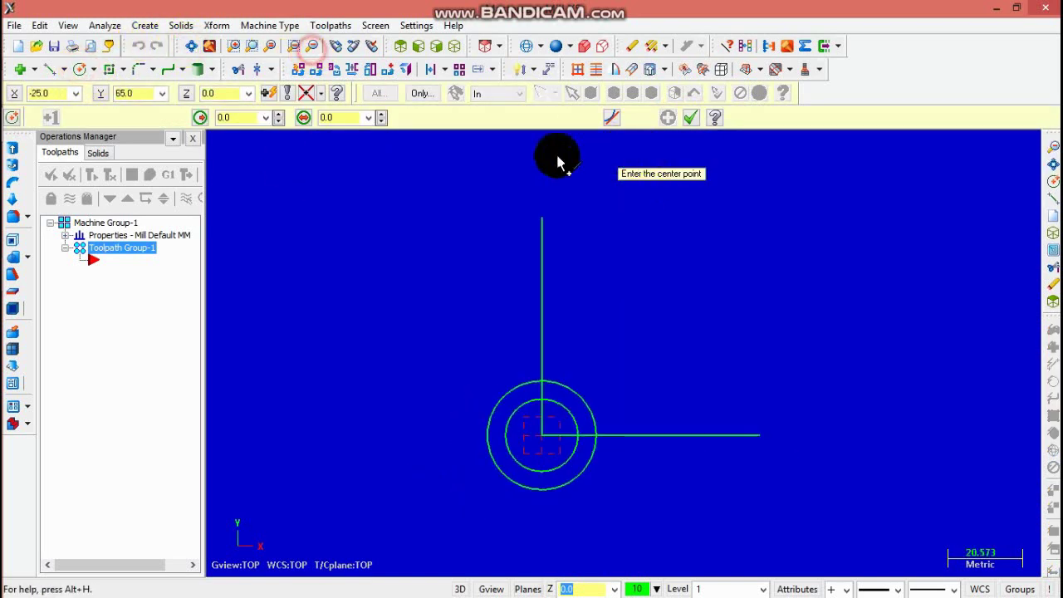
click(542, 218)
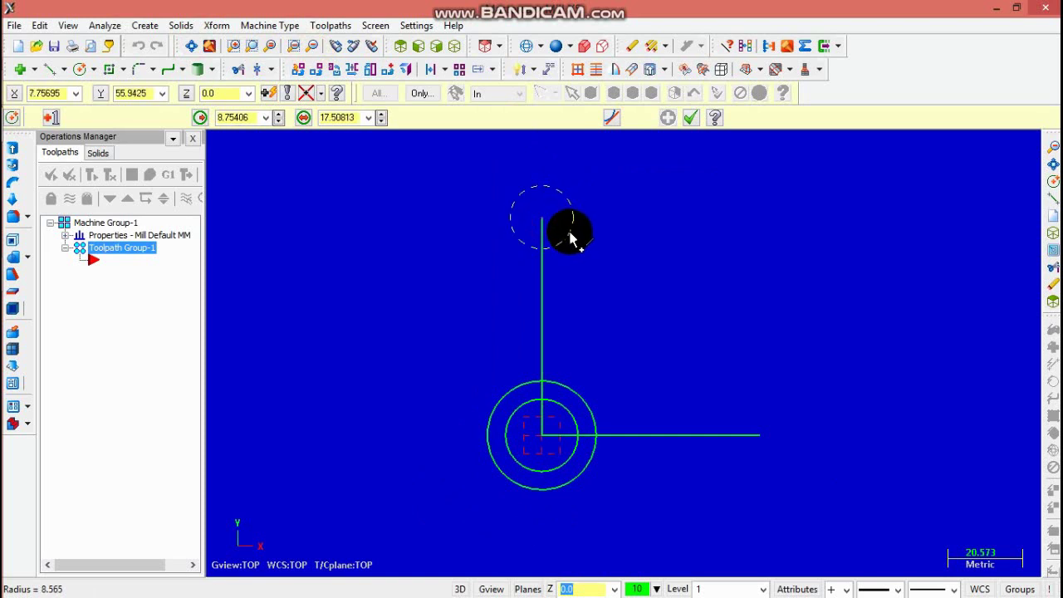
click(572, 237)
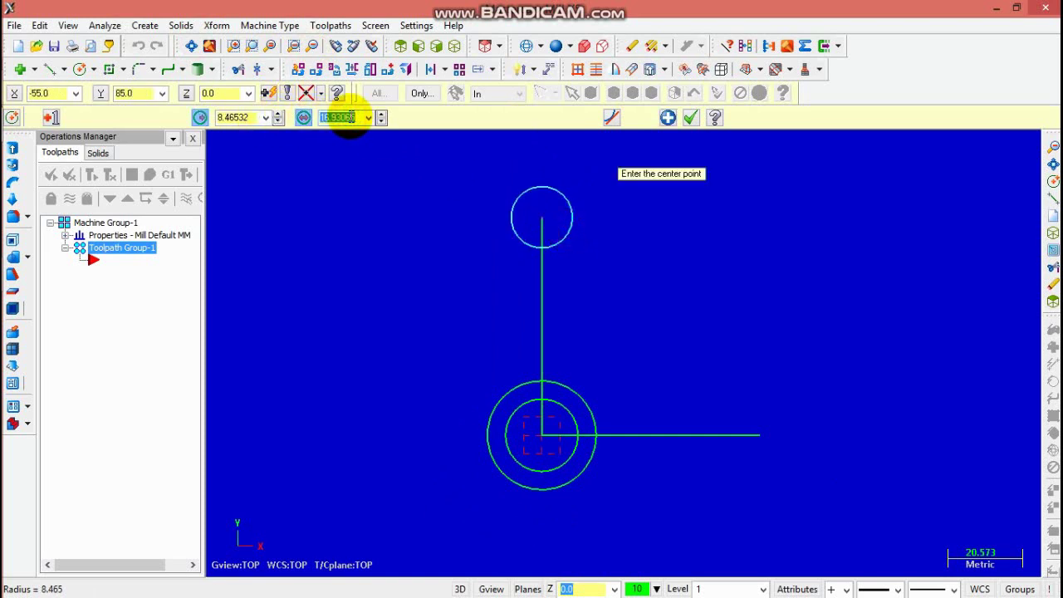
text(10)
key(Return)
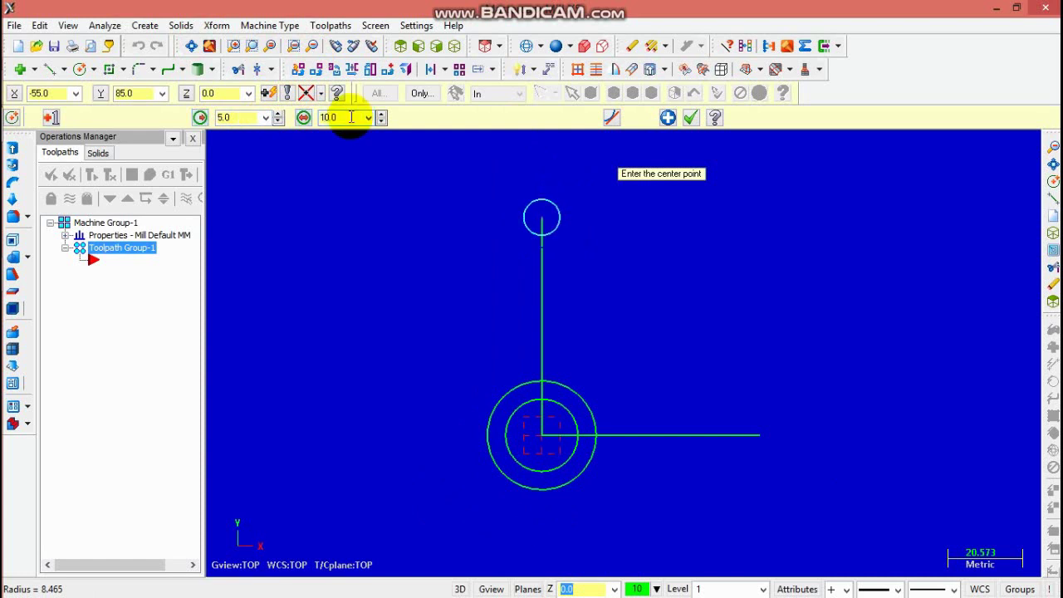
Add a concentric 20 mm diameter circle around the small circle at the vertical line's upper end.
click(544, 222)
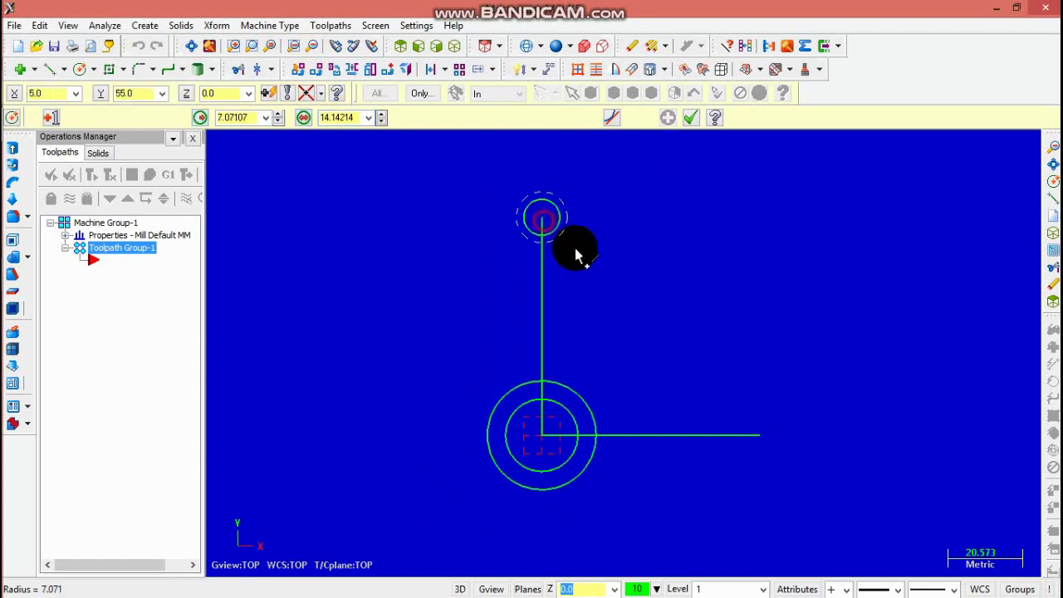
click(584, 261)
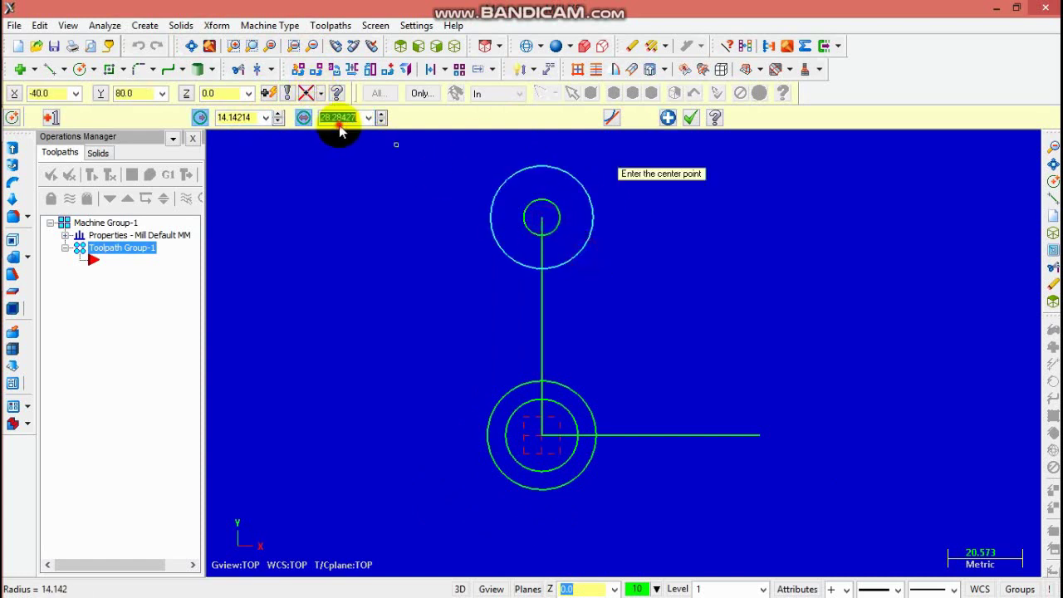
text(20)
key(Return)
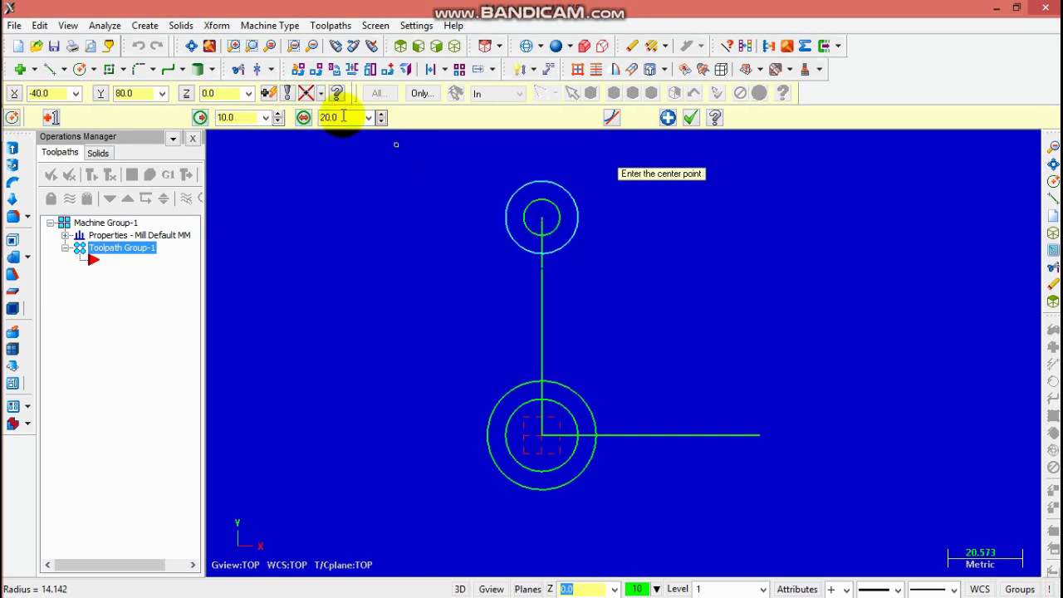
Draw concentric circles of 10 mm and 20 mm diameter at the right end of the horizontal line.
click(761, 435)
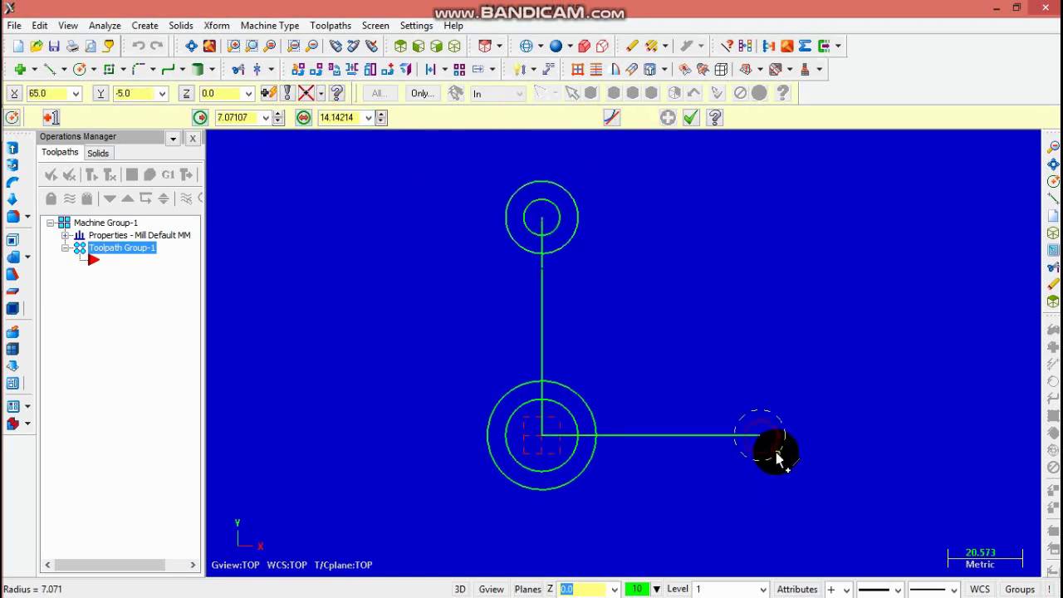
click(776, 455)
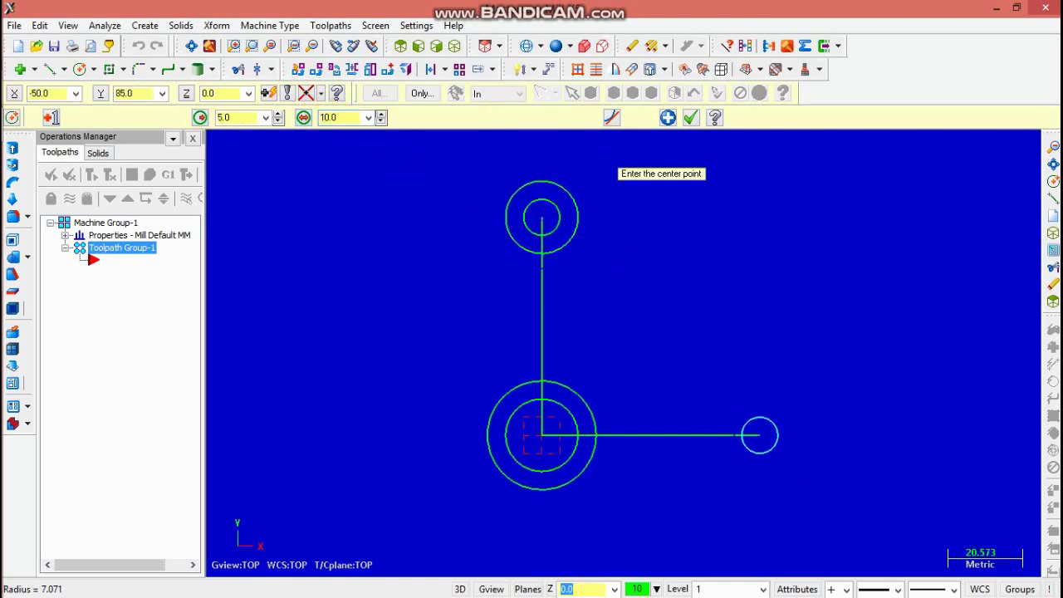
click(762, 435)
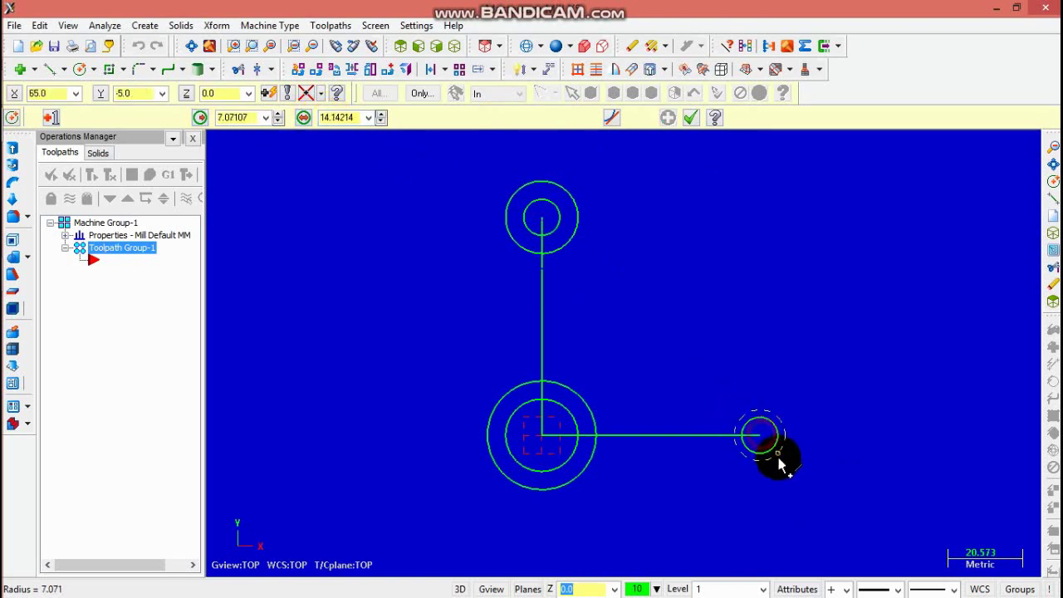
click(781, 468)
click(336, 117)
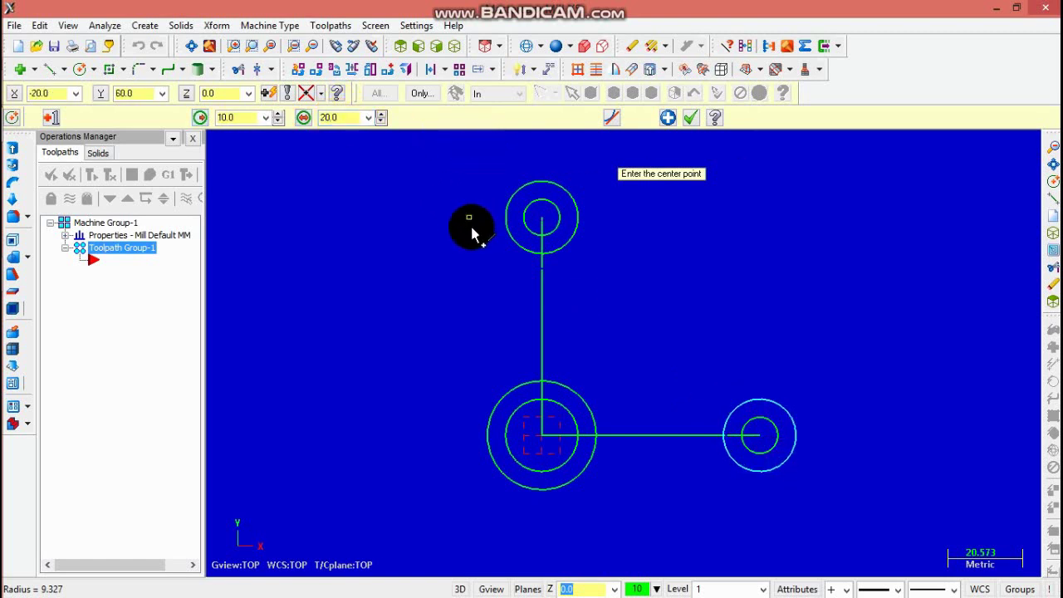
Draw the vertical arm's two side lines, joining the left and right quadrants of the upper 20 mm circle and the origin's outer circle.
click(48, 71)
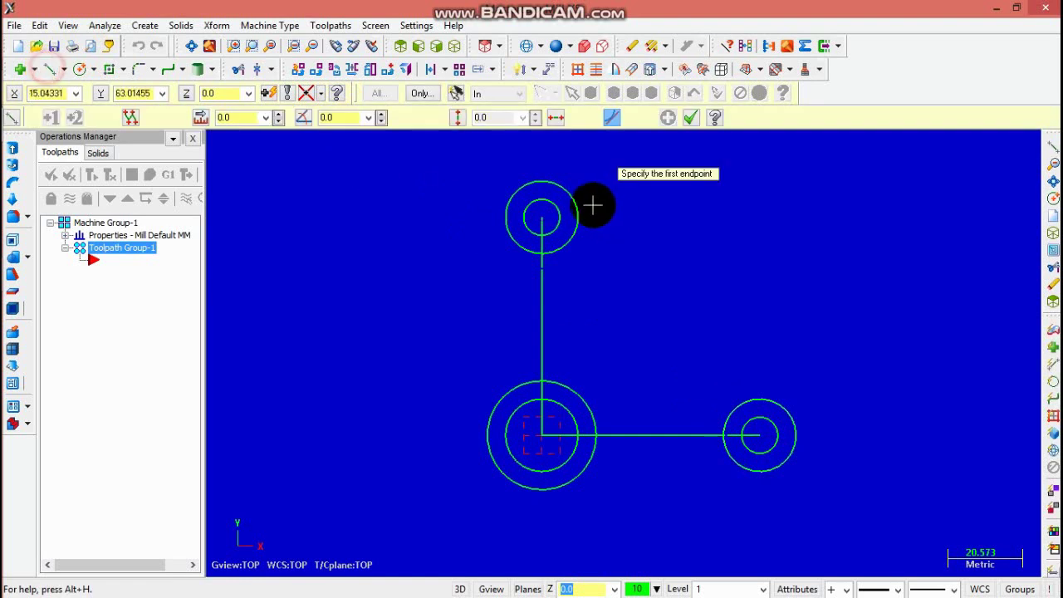
click(506, 221)
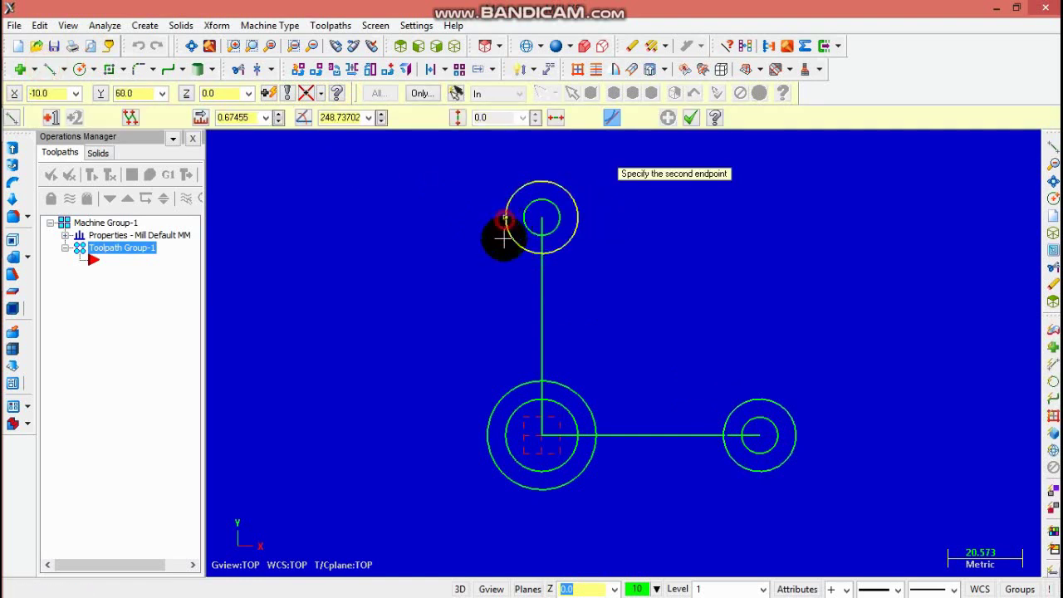
click(486, 437)
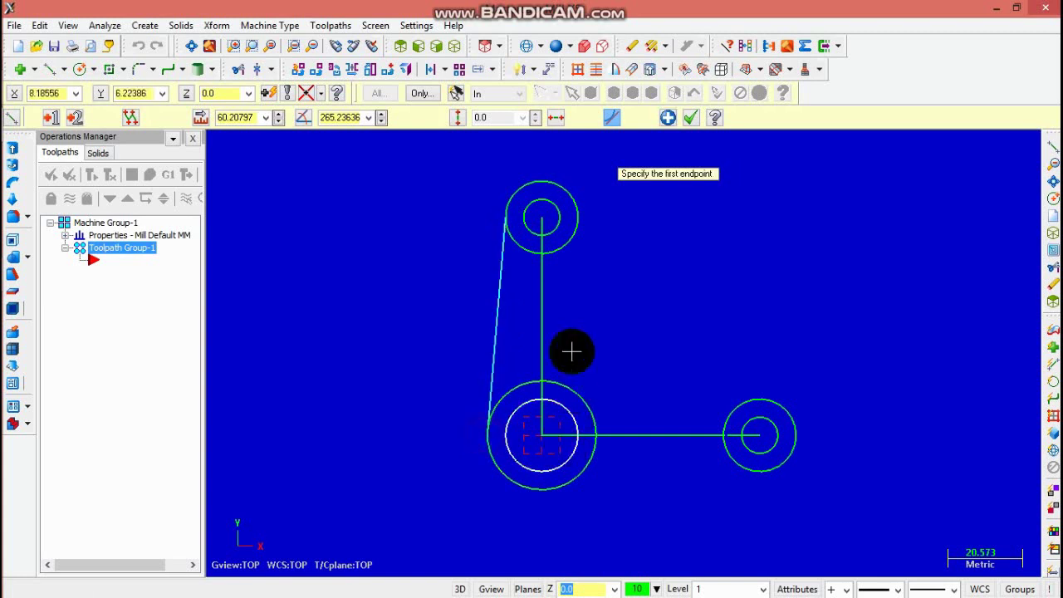
click(579, 219)
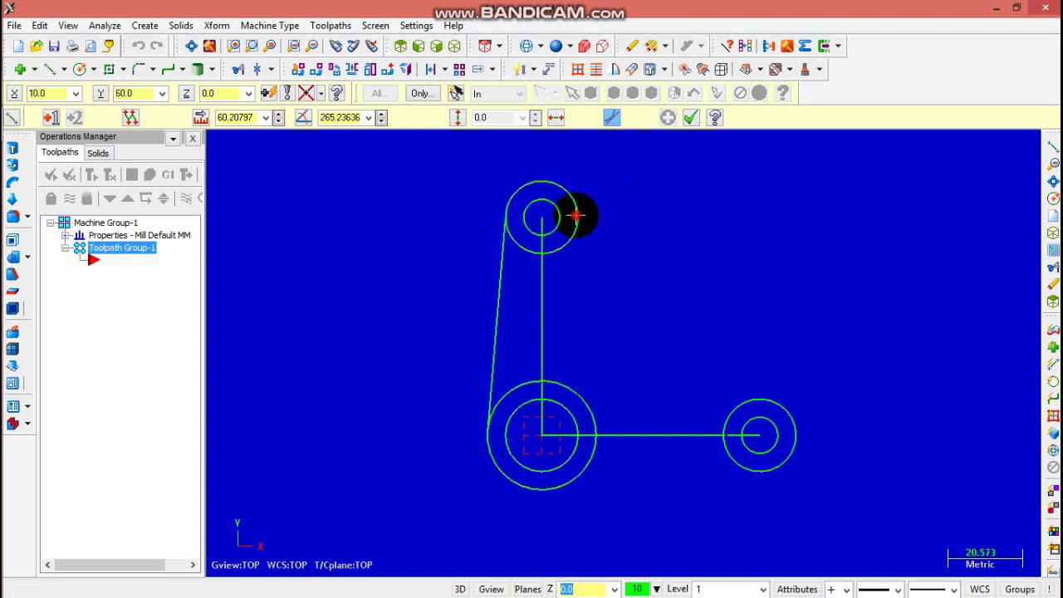
click(595, 434)
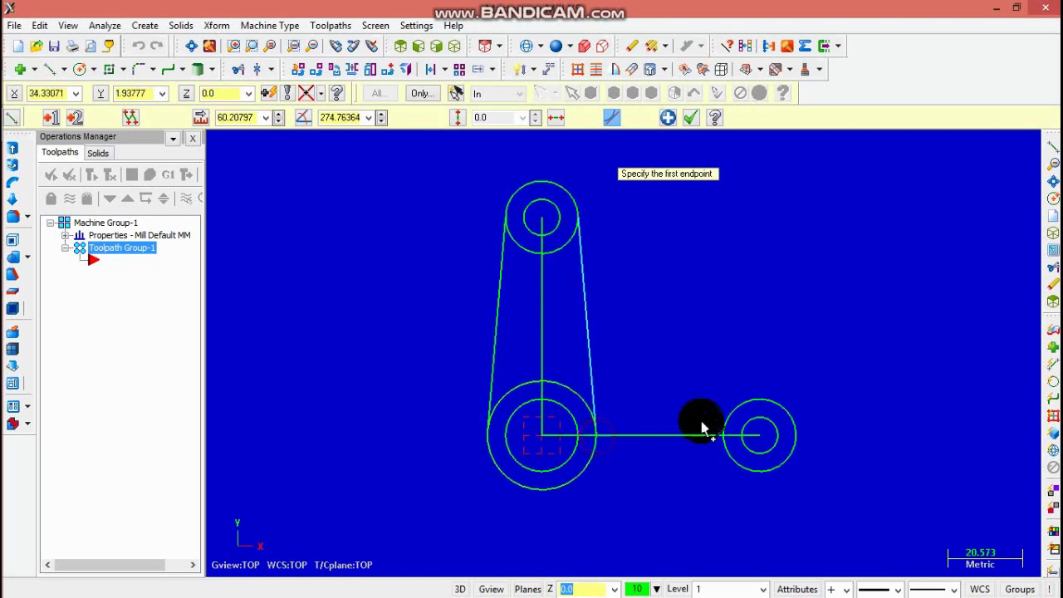
Draw the horizontal arm's two edge lines, joining the top and bottom quadrants of the right 20 mm circle and the origin's outer circle.
click(760, 404)
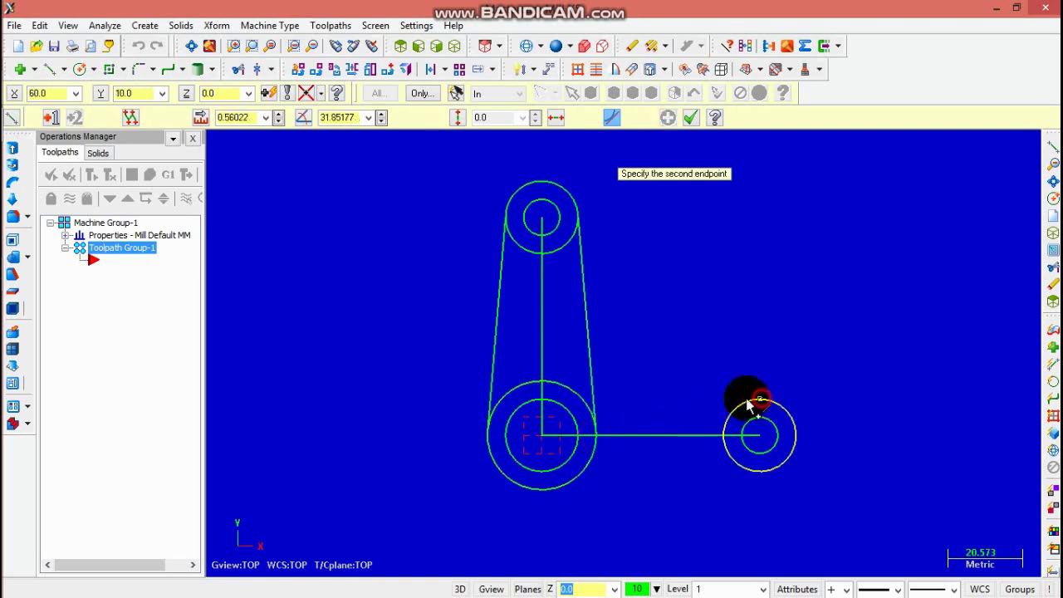
click(543, 387)
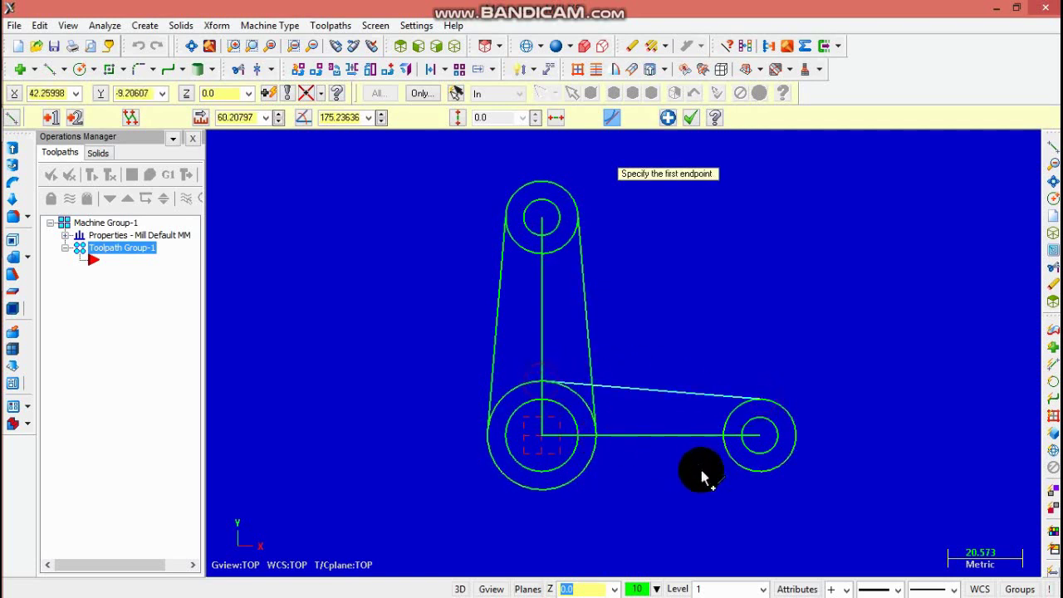
click(759, 473)
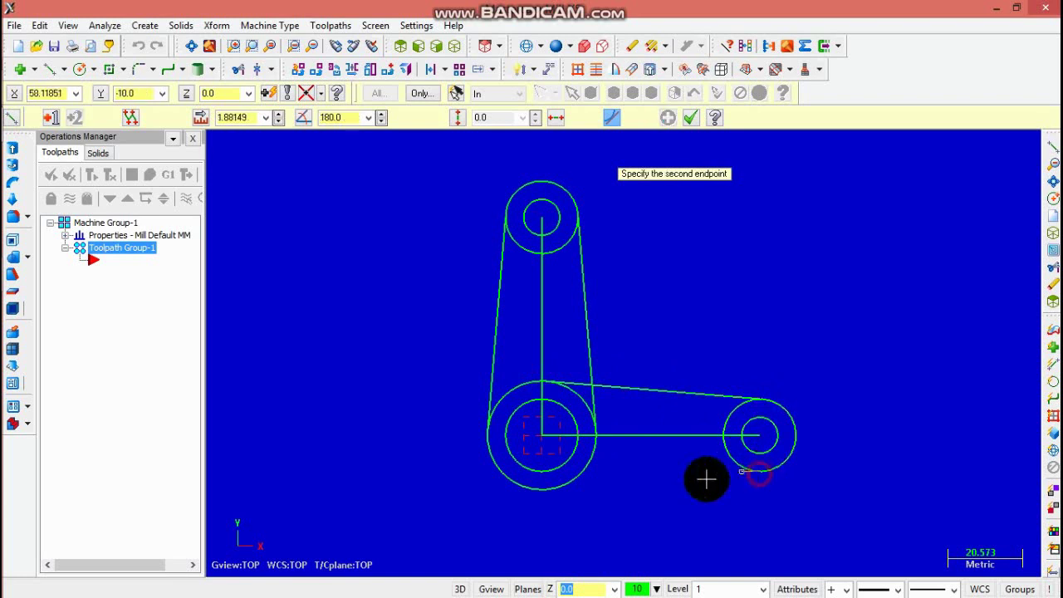
click(541, 492)
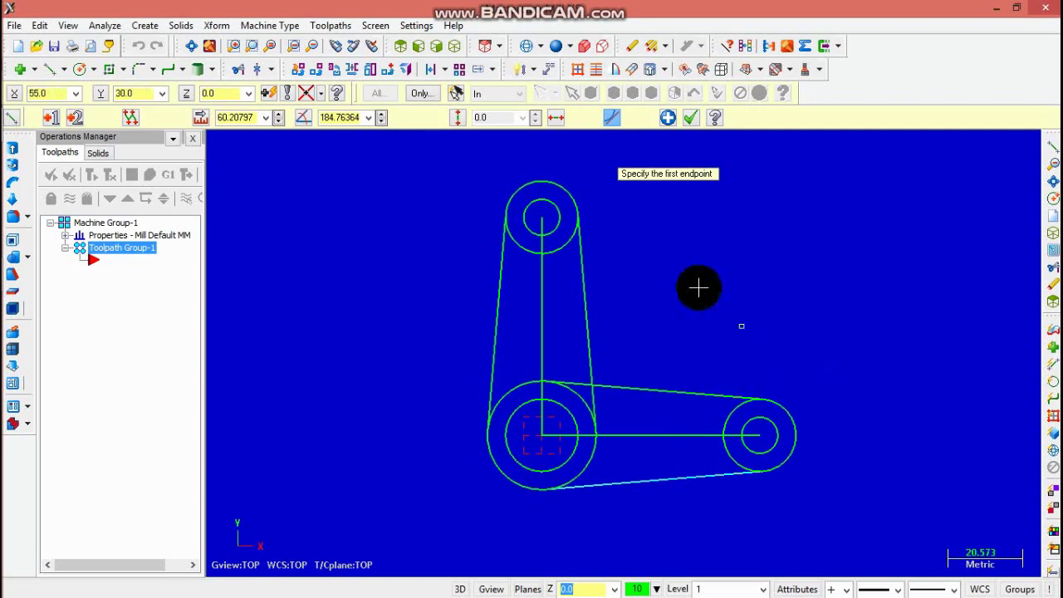
click(692, 118)
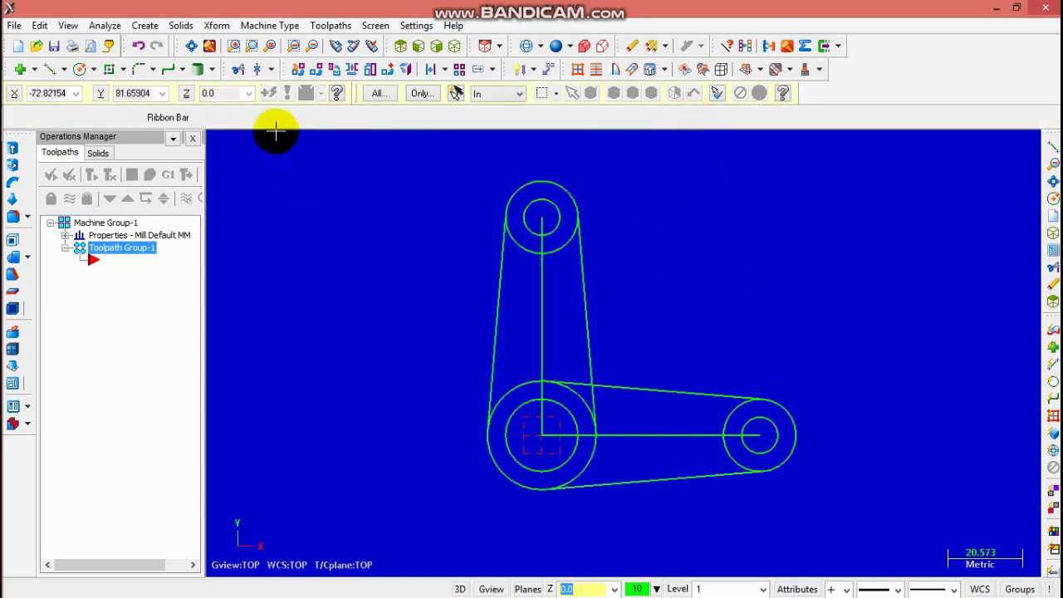
Trim away the origin's outer circle between the arms and the inner arc of the upper 20 mm circle.
click(240, 71)
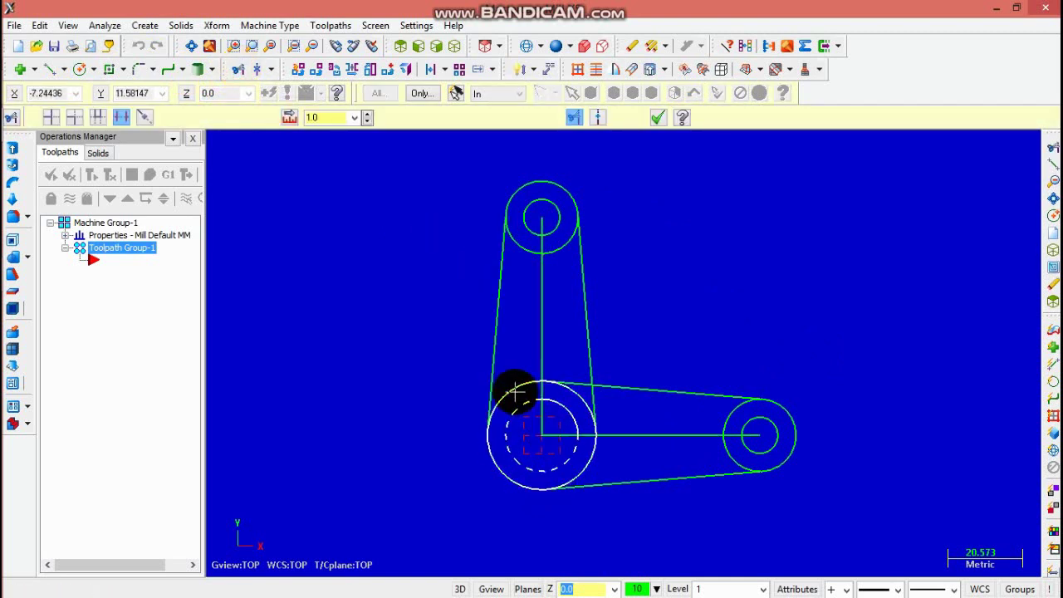
click(564, 381)
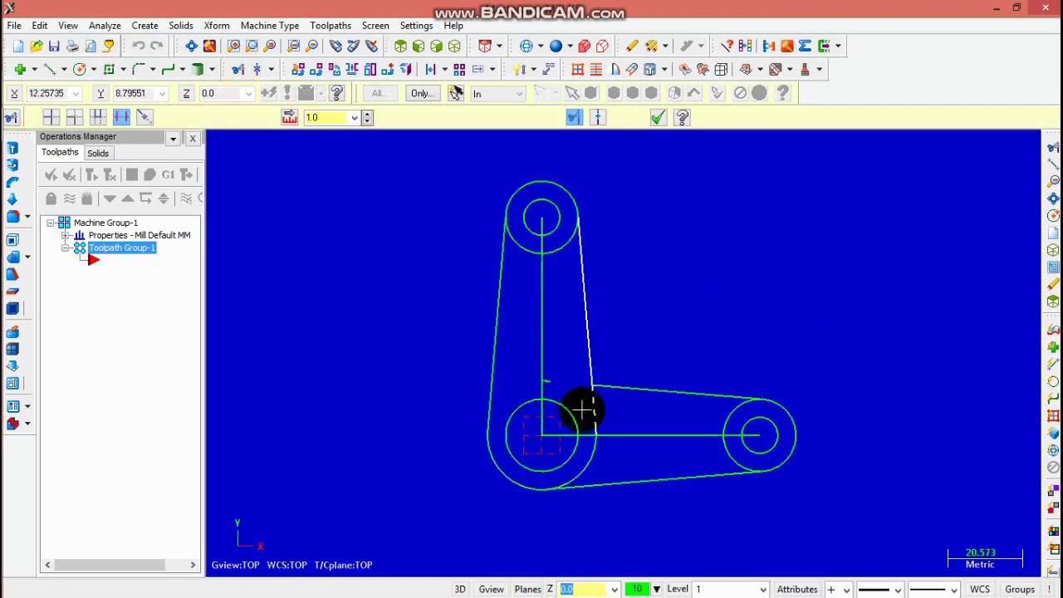
click(568, 246)
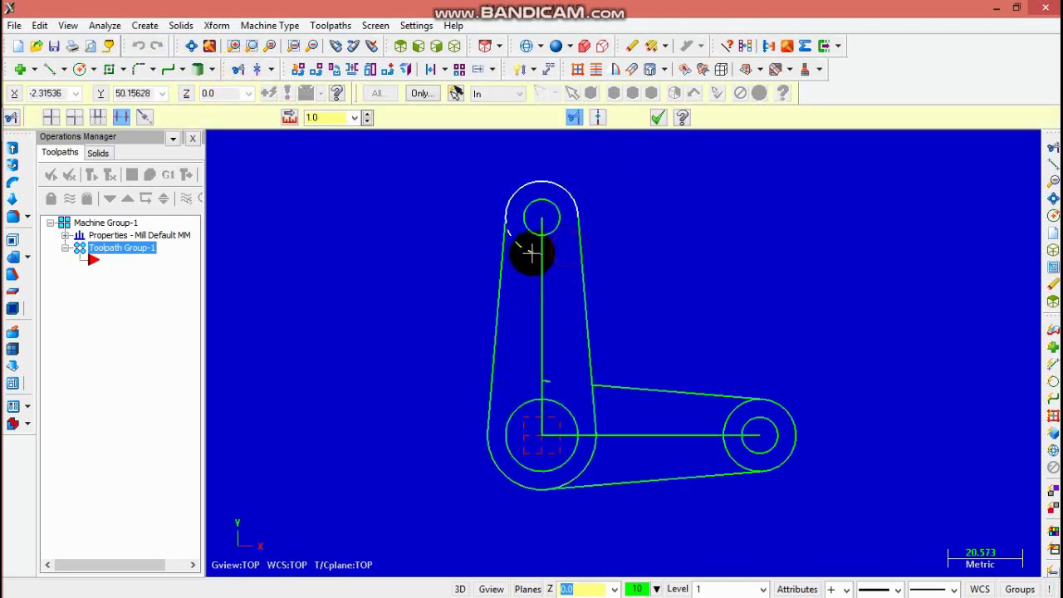
click(532, 250)
Trim away the horizontal centre line between the circles, the vertical arm's right-line stub, and the centre-line pieces around the origin's inner circle.
click(676, 441)
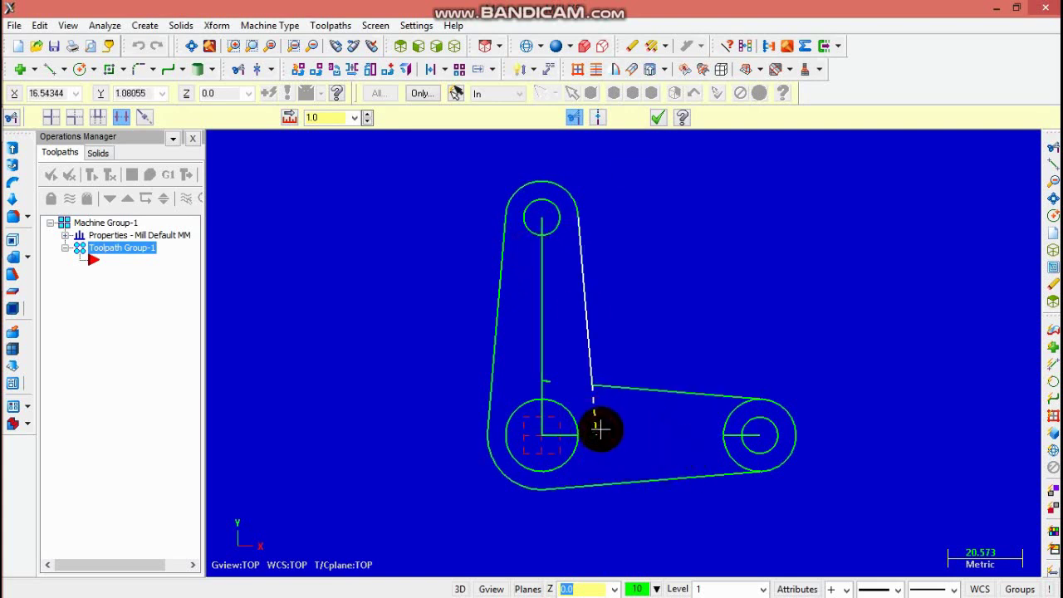
click(600, 428)
click(570, 429)
click(543, 426)
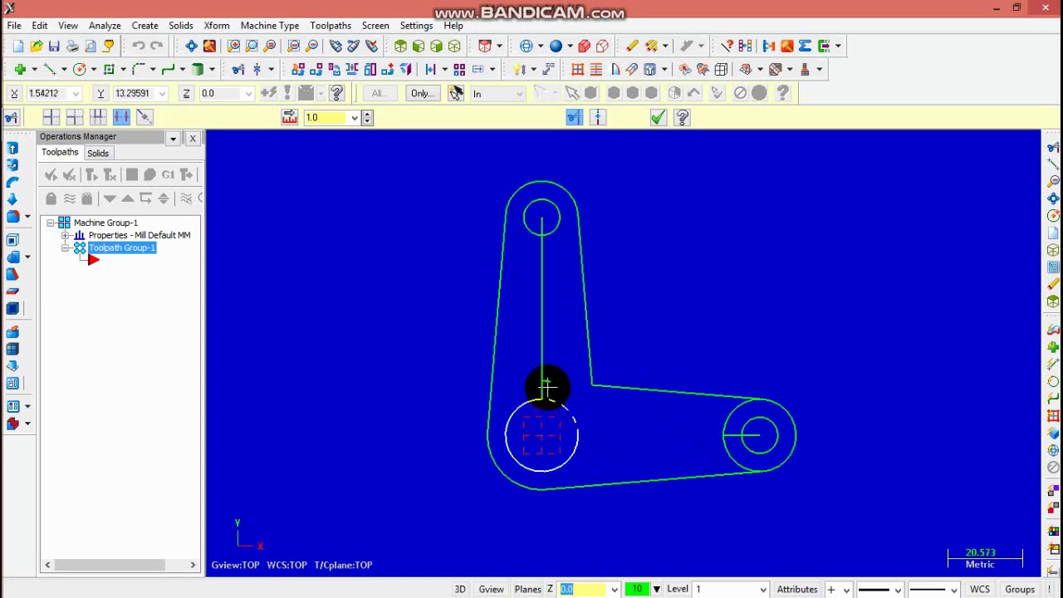
click(562, 390)
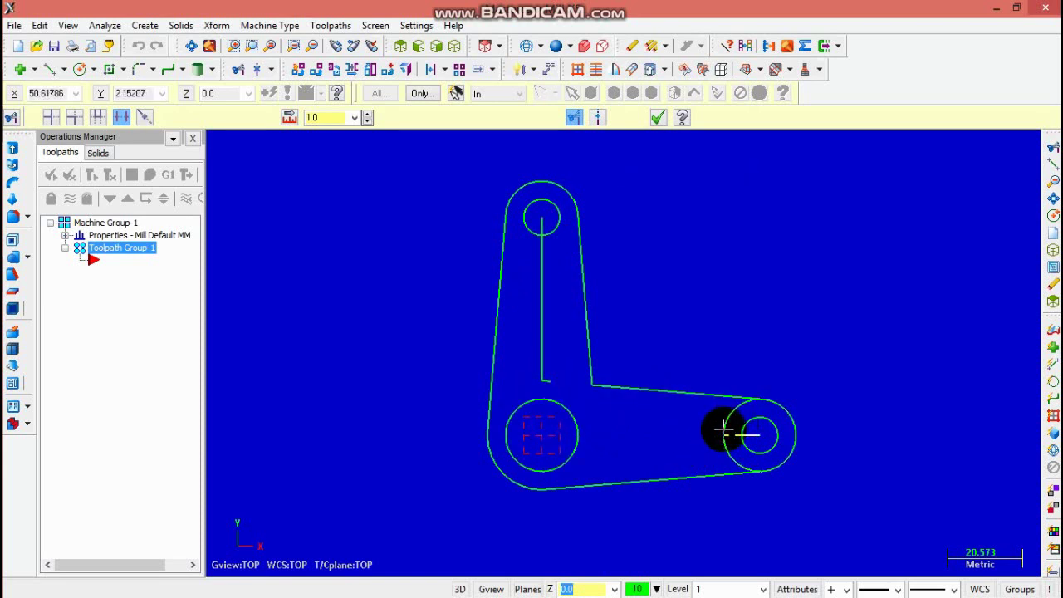
Trim away the inner arc of the right 20 mm circle and delete the leftover centre-line pieces.
click(737, 437)
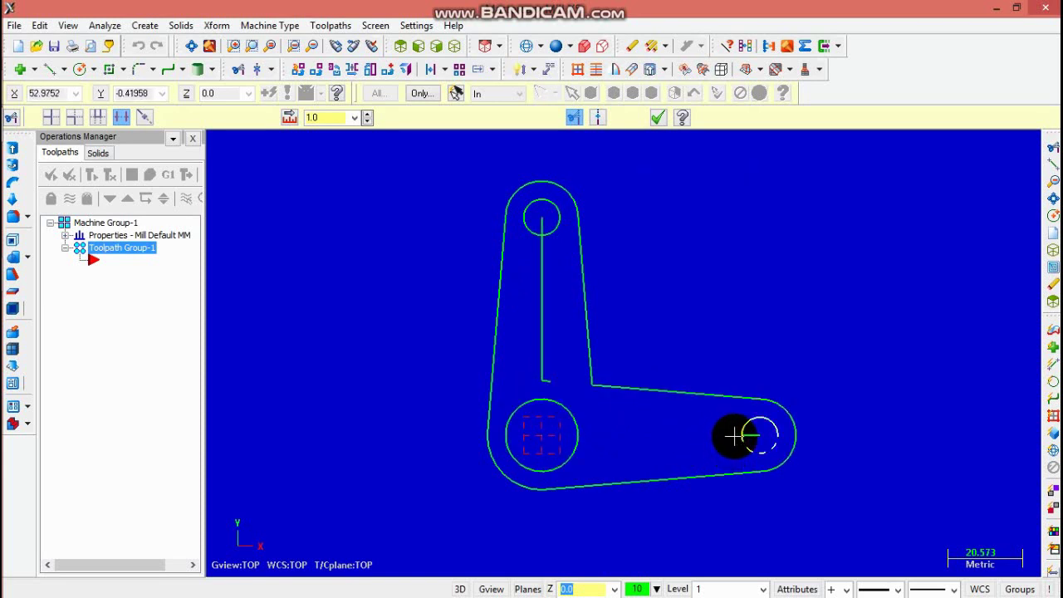
key(Escape)
scroll(539, 313, up, 3)
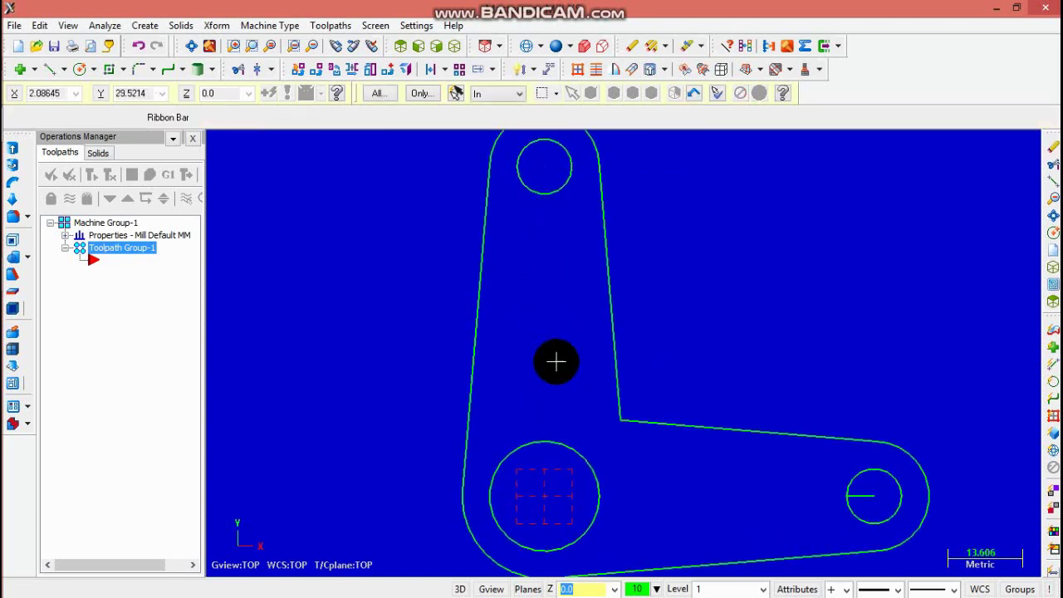
scroll(822, 481, up, 3)
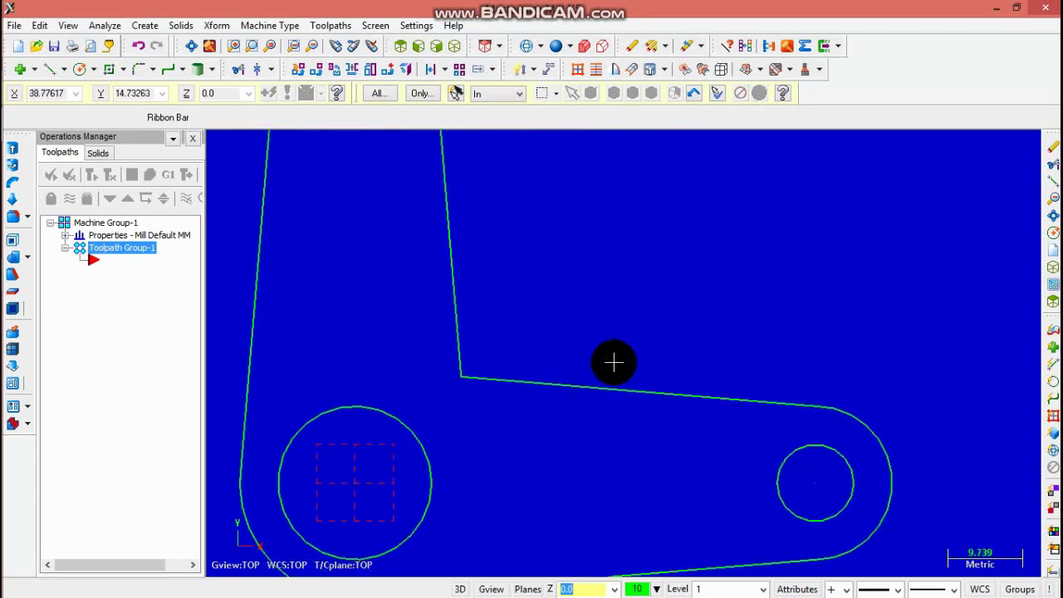
Fillet the inside corner between the vertical and horizontal arms with a 10 mm radius.
scroll(264, 155, down, 5)
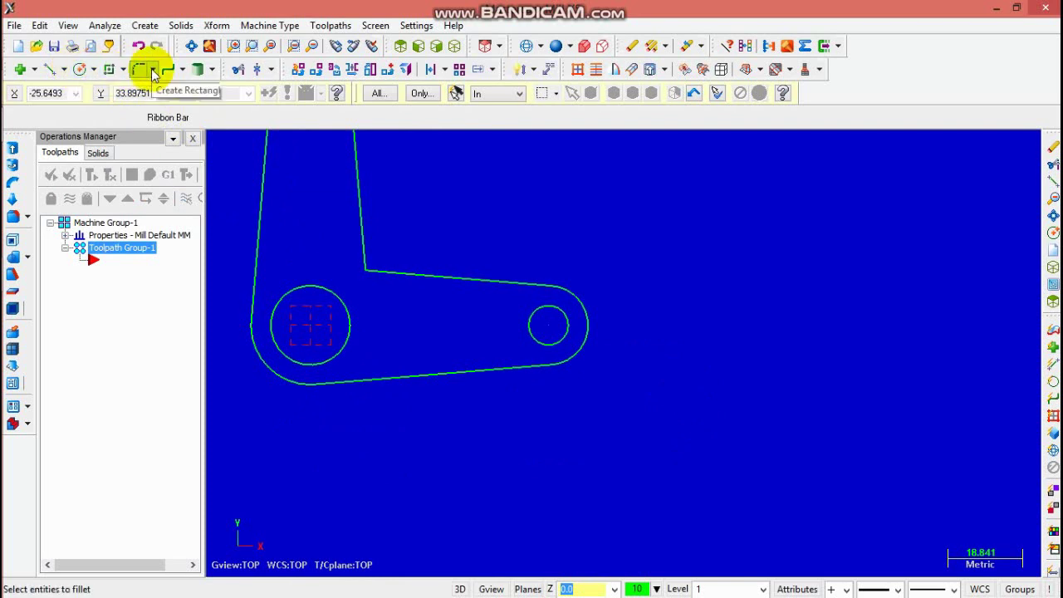
click(78, 69)
click(360, 238)
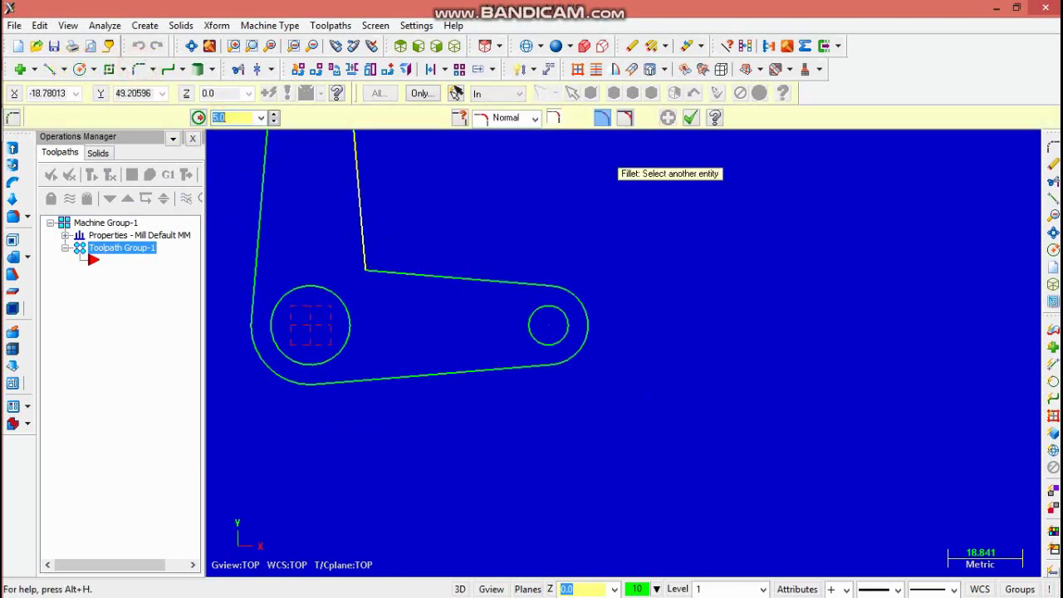
click(387, 271)
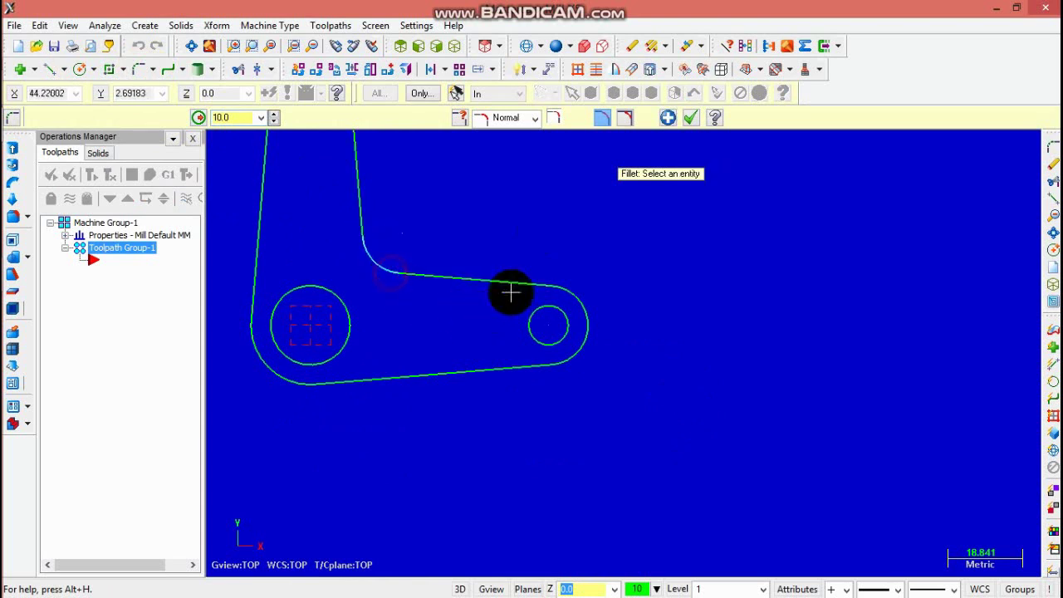
scroll(550, 197, down, 1)
scroll(550, 196, down, 1)
click(691, 119)
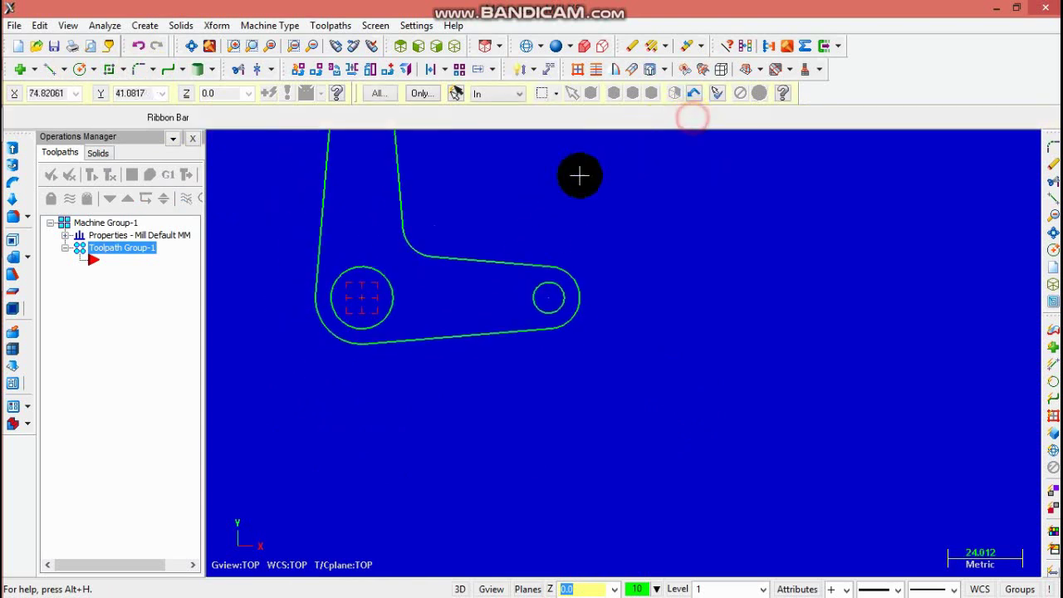
Trim away the overlapping end of the vertical arm's left line where it meets the origin's outer arc.
click(193, 46)
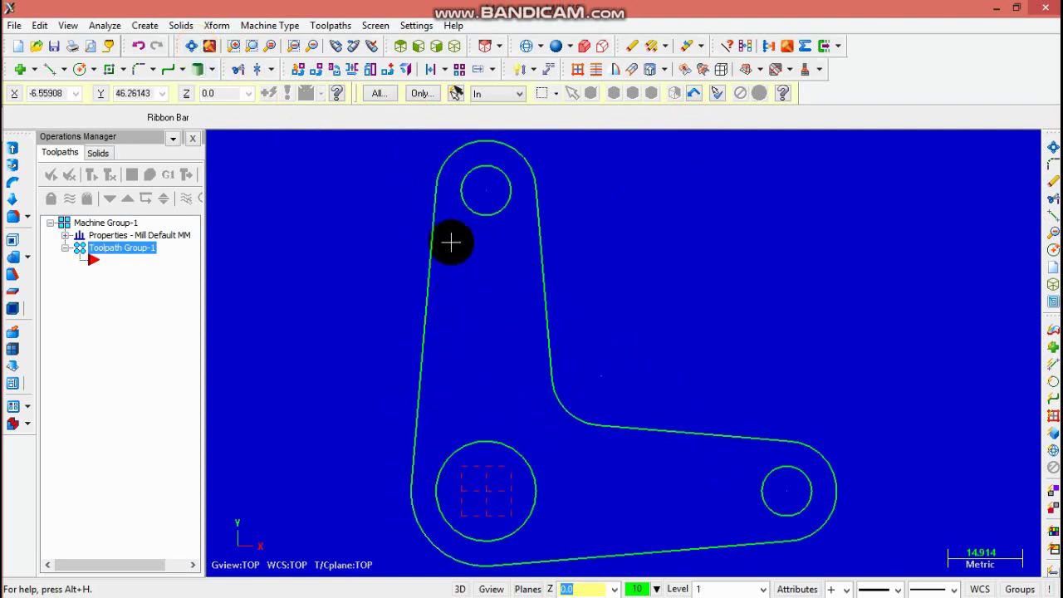
scroll(407, 502, up, 4)
scroll(412, 498, up, 6)
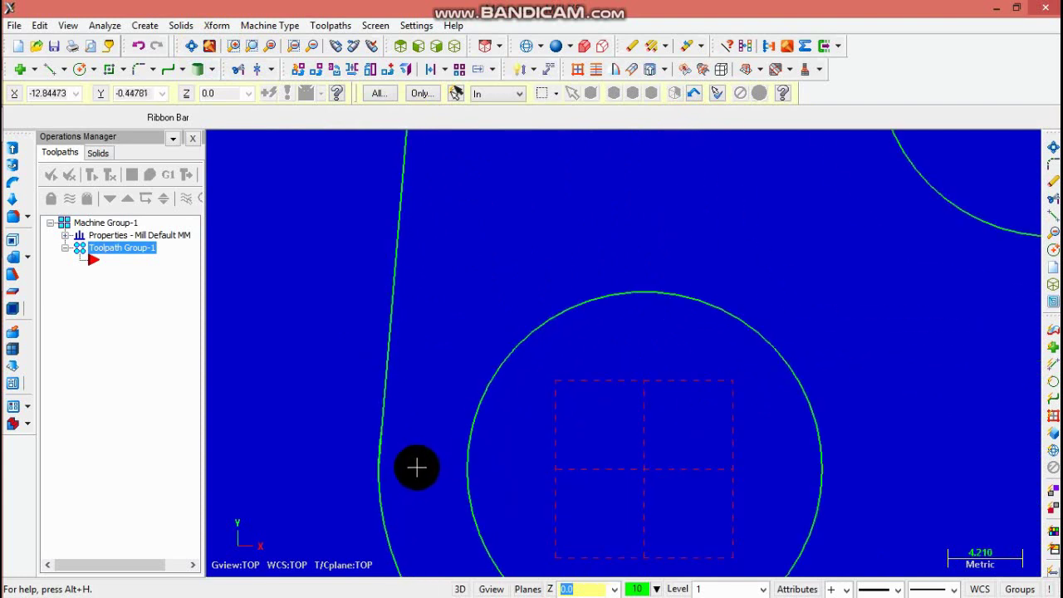
click(239, 69)
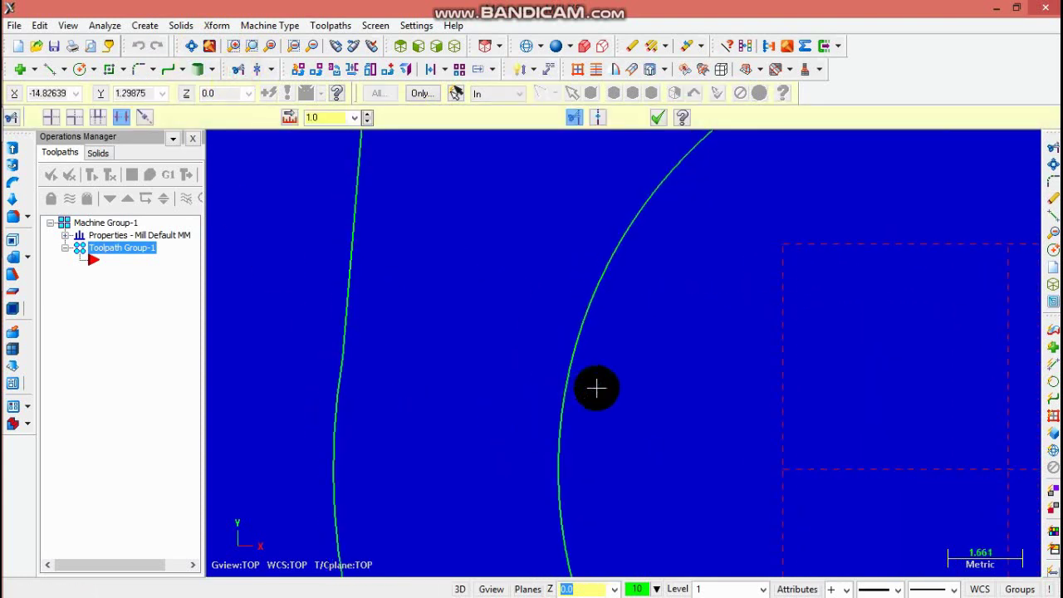
scroll(795, 382, down, 5)
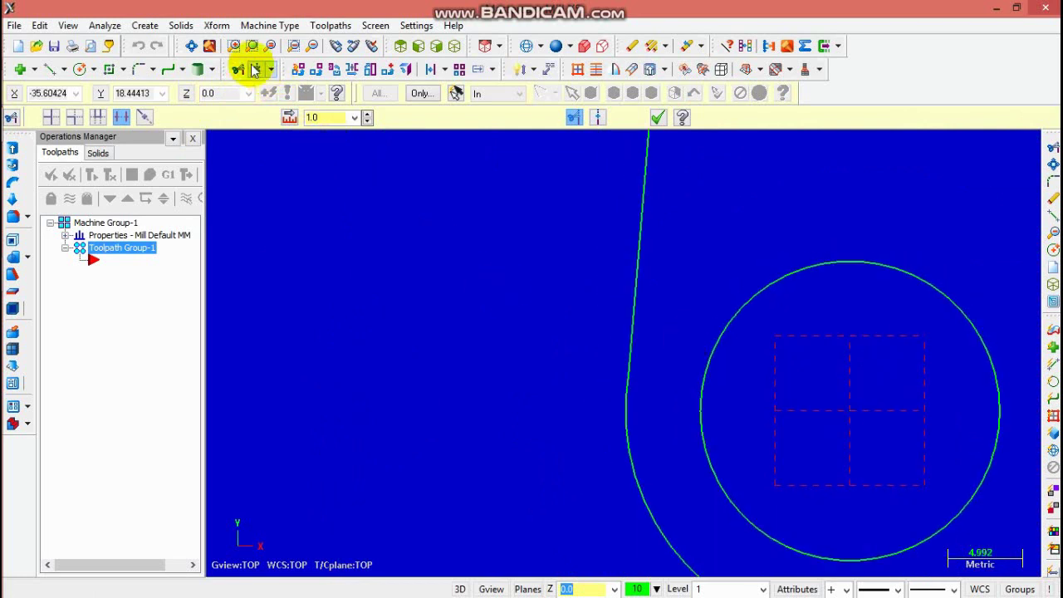
click(191, 46)
Trim away the overlapping end of the horizontal arm's bottom line where it meets the origin's outer arc.
scroll(593, 498, up, 5)
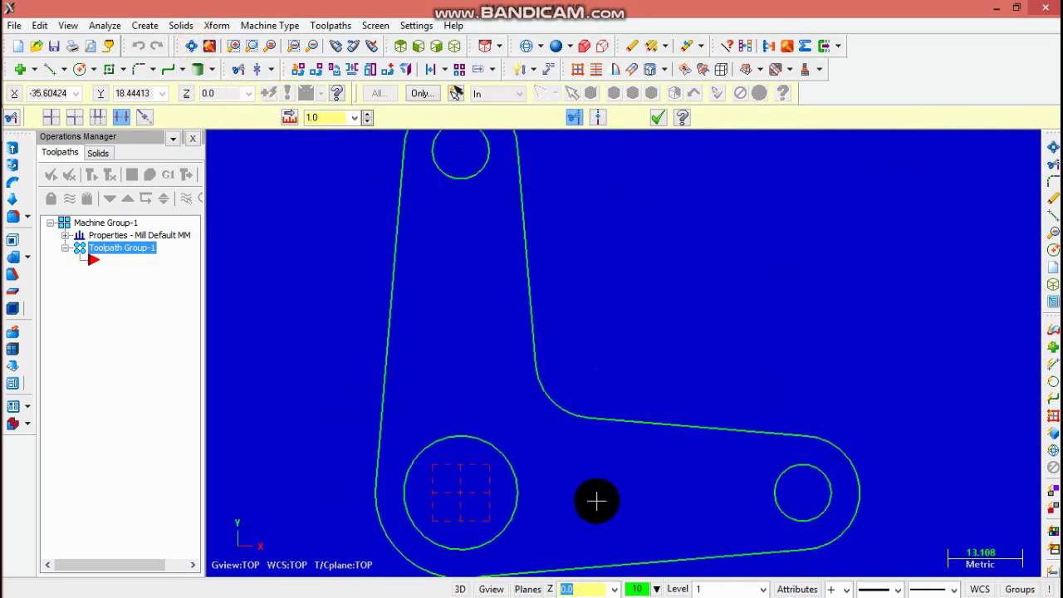
scroll(481, 568, down, 3)
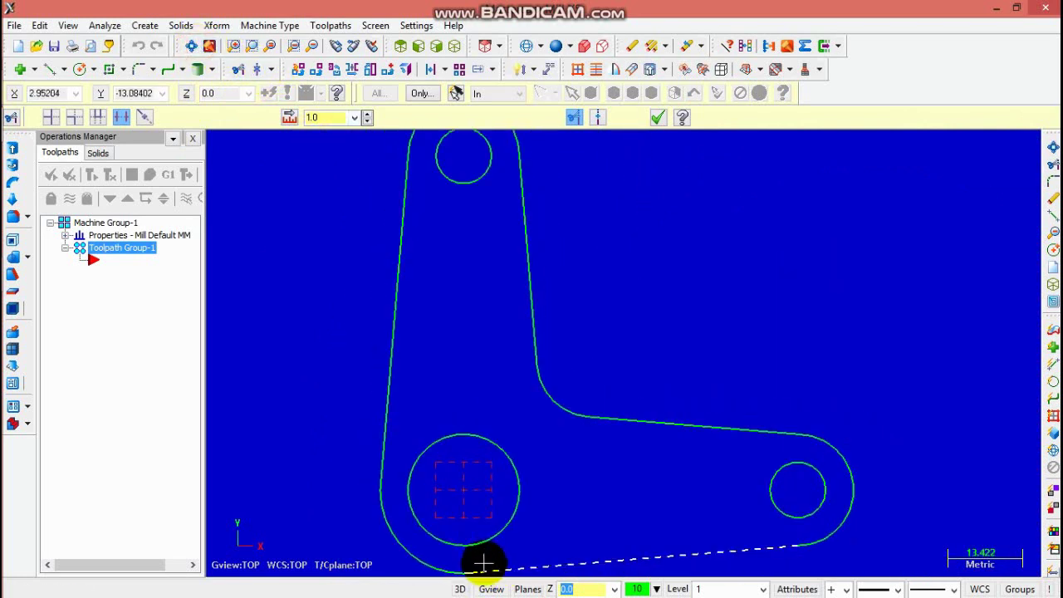
scroll(471, 573, up, 1)
scroll(471, 573, up, 6)
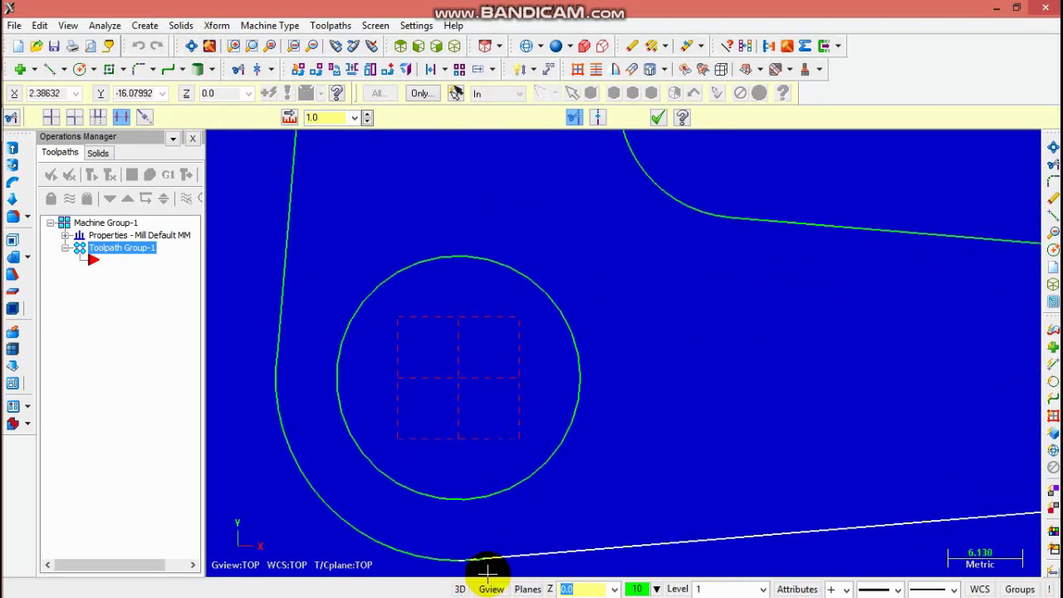
scroll(468, 565, up, 7)
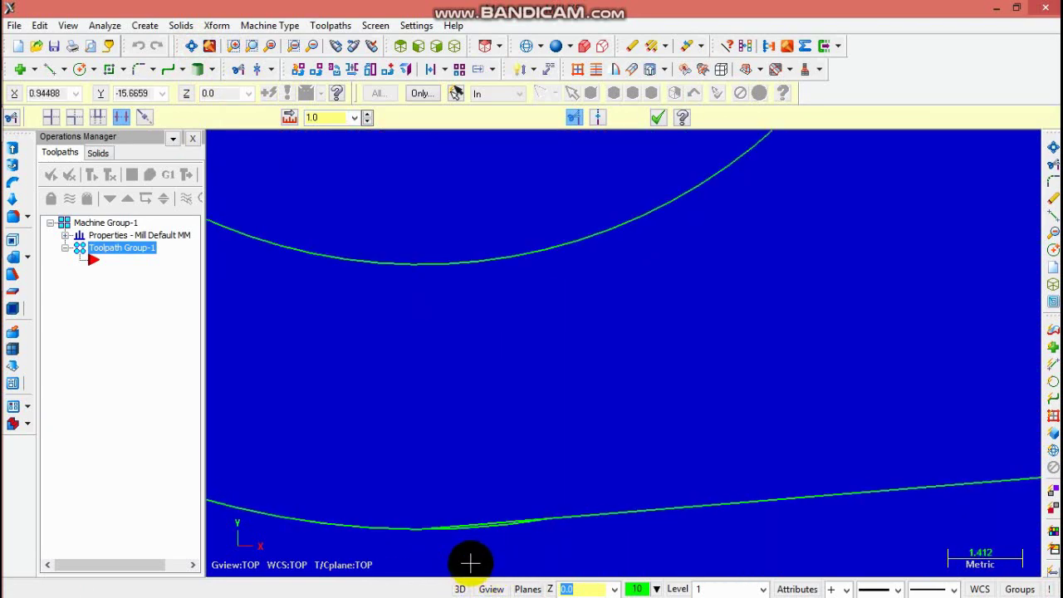
click(497, 451)
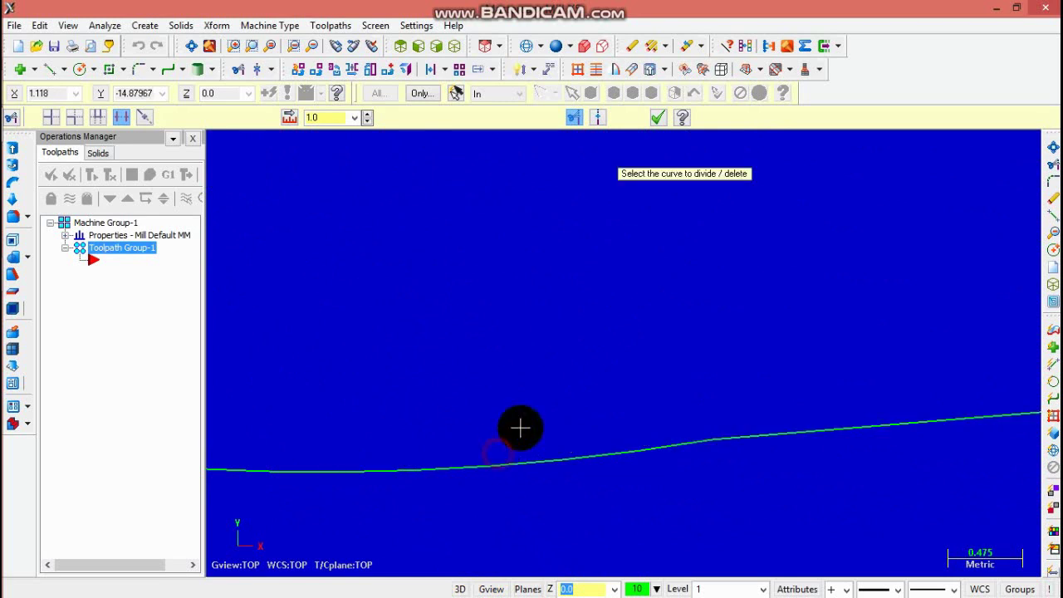
scroll(536, 368, down, 3)
scroll(299, 116, down, 1)
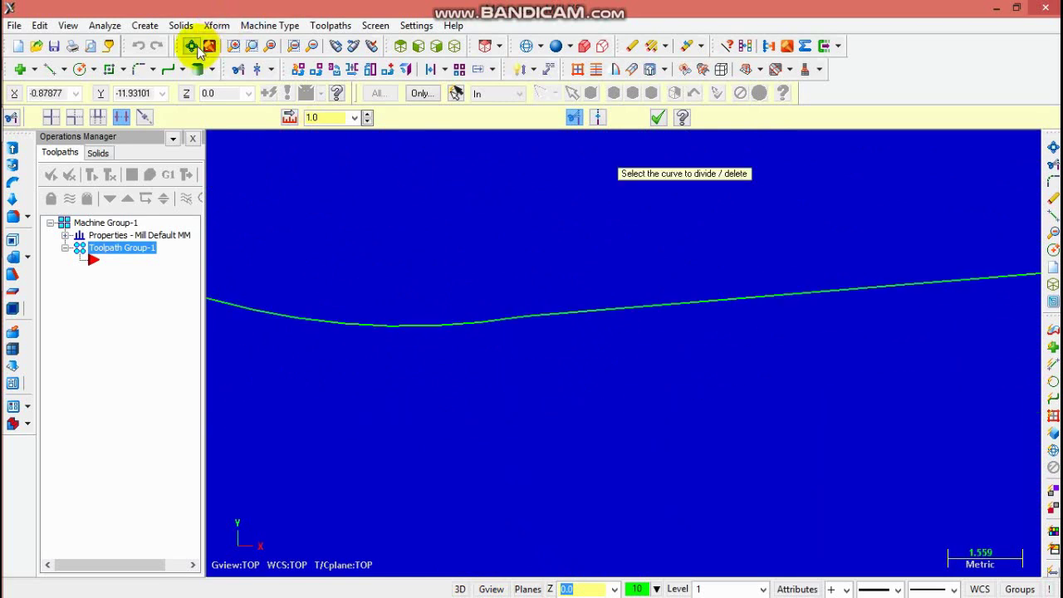
Examine the junctions between the arm lines and the end arcs at the upper and right ends for leftover overlaps.
click(191, 46)
scroll(460, 180, up, 3)
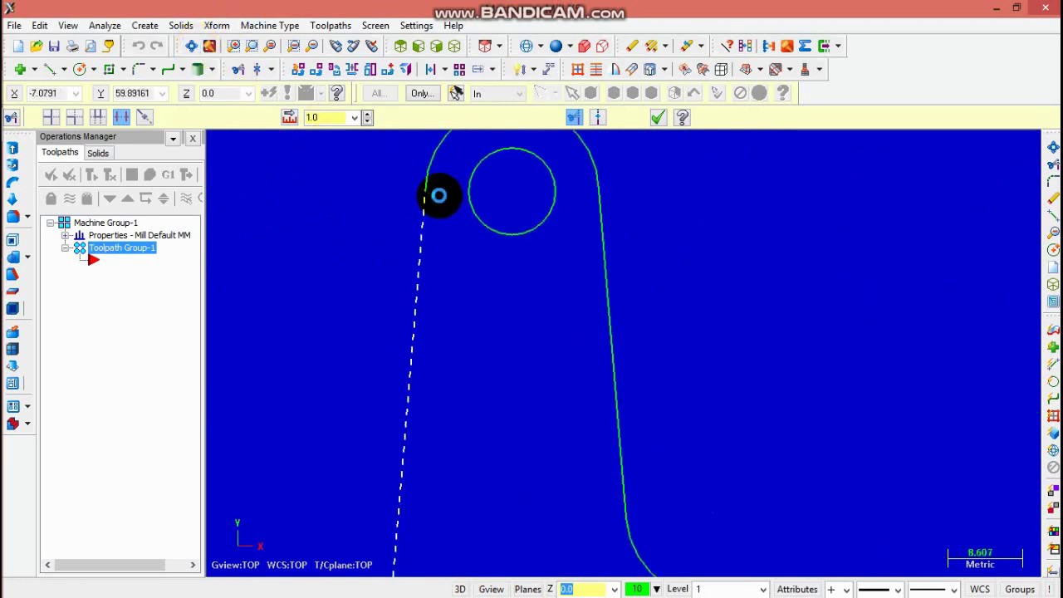
scroll(438, 195, up, 6)
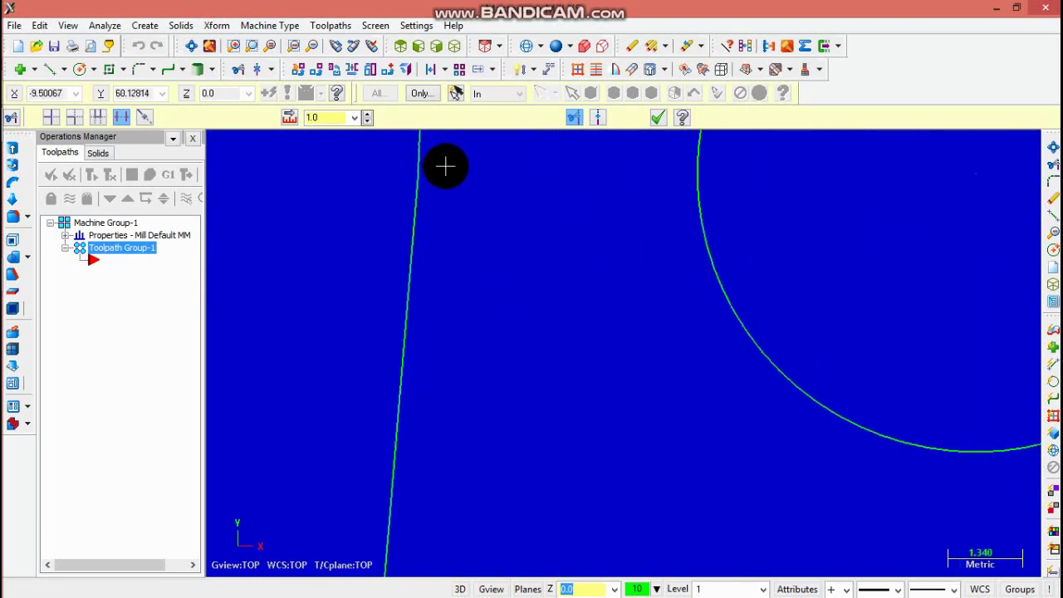
scroll(925, 230, down, 3)
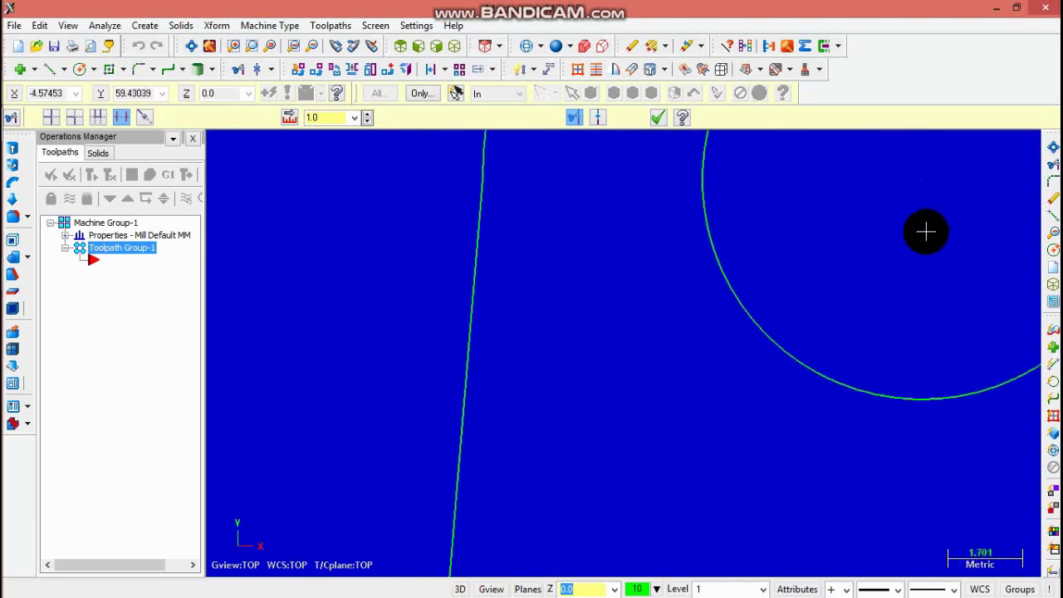
scroll(947, 199, down, 2)
click(193, 46)
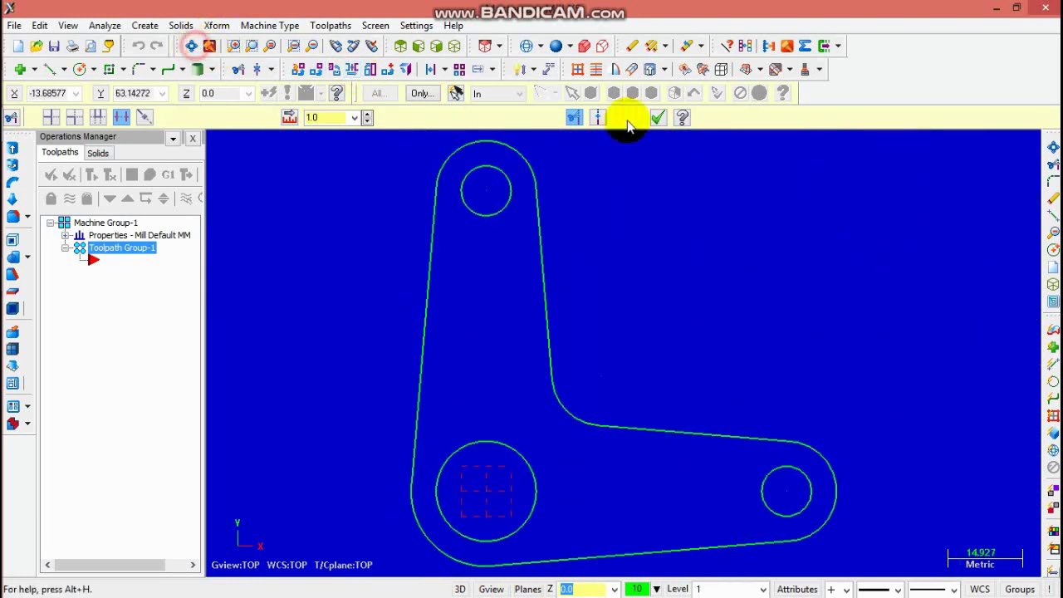
scroll(567, 192, up, 8)
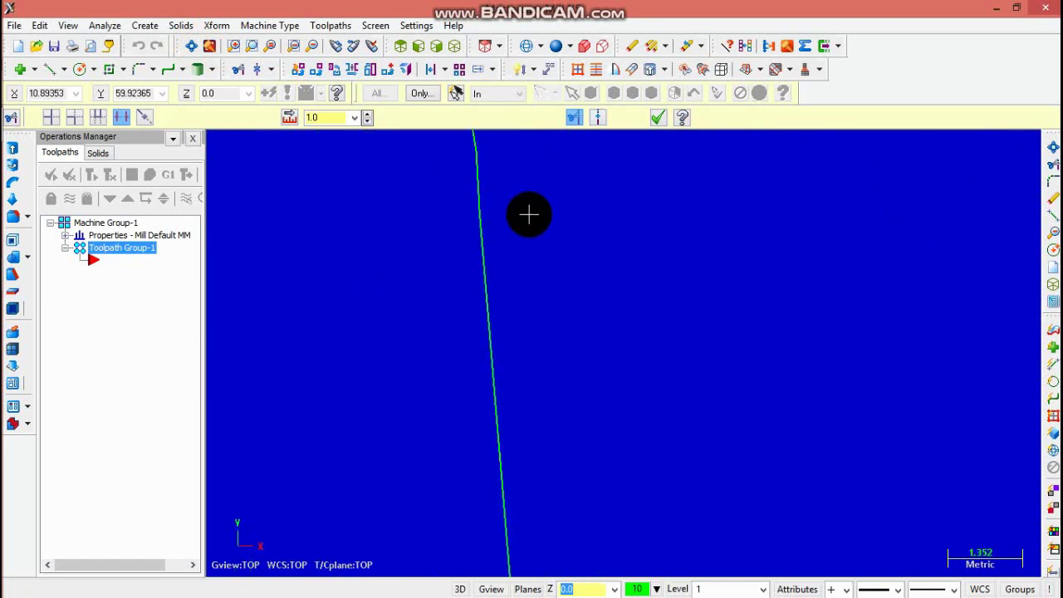
scroll(490, 199, up, 1)
scroll(491, 200, down, 1)
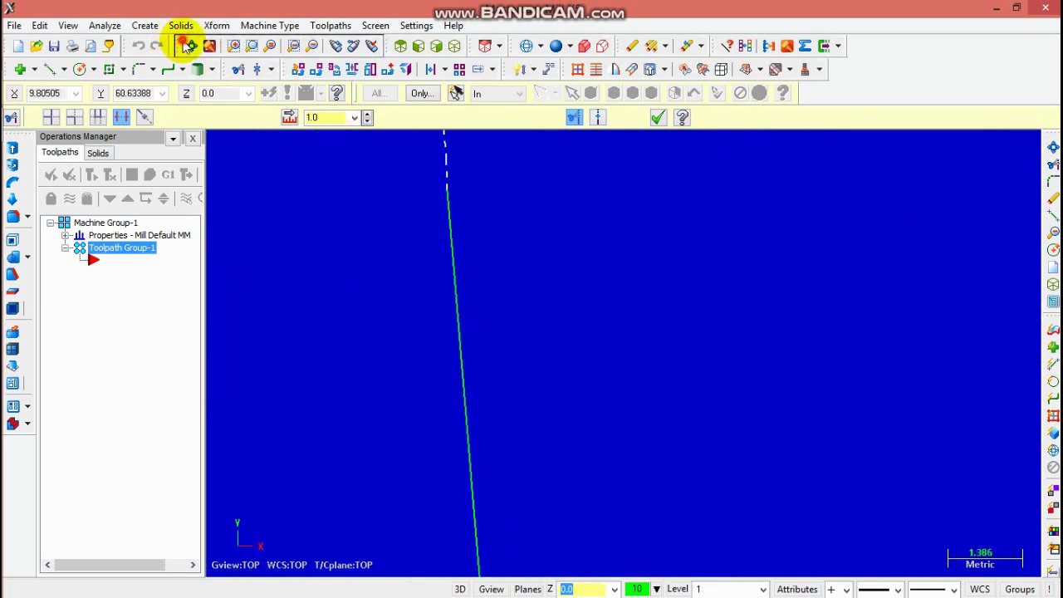
click(191, 46)
scroll(783, 465, up, 2)
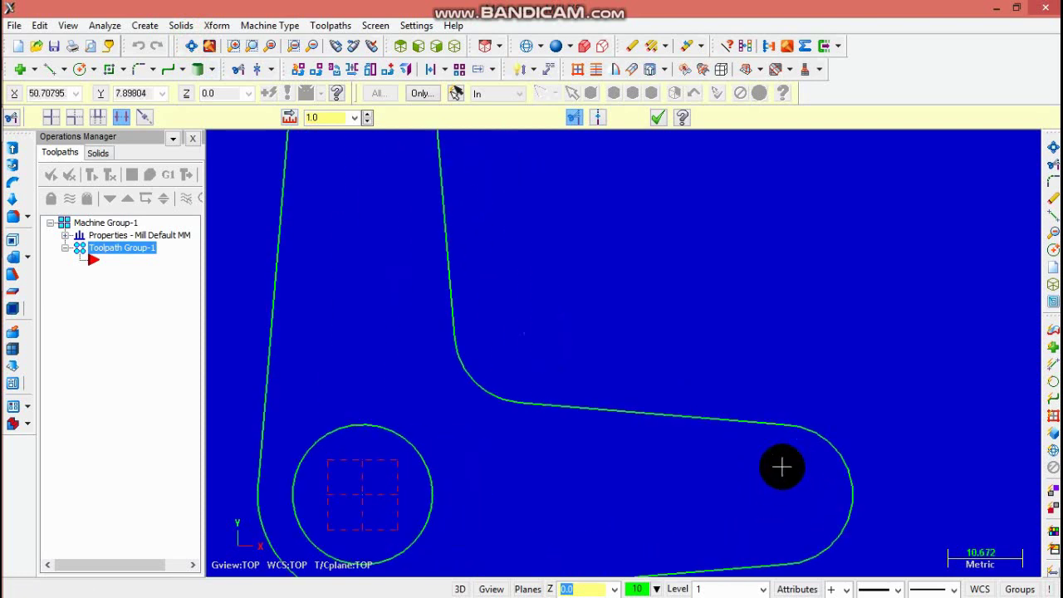
scroll(429, 283, down, 3)
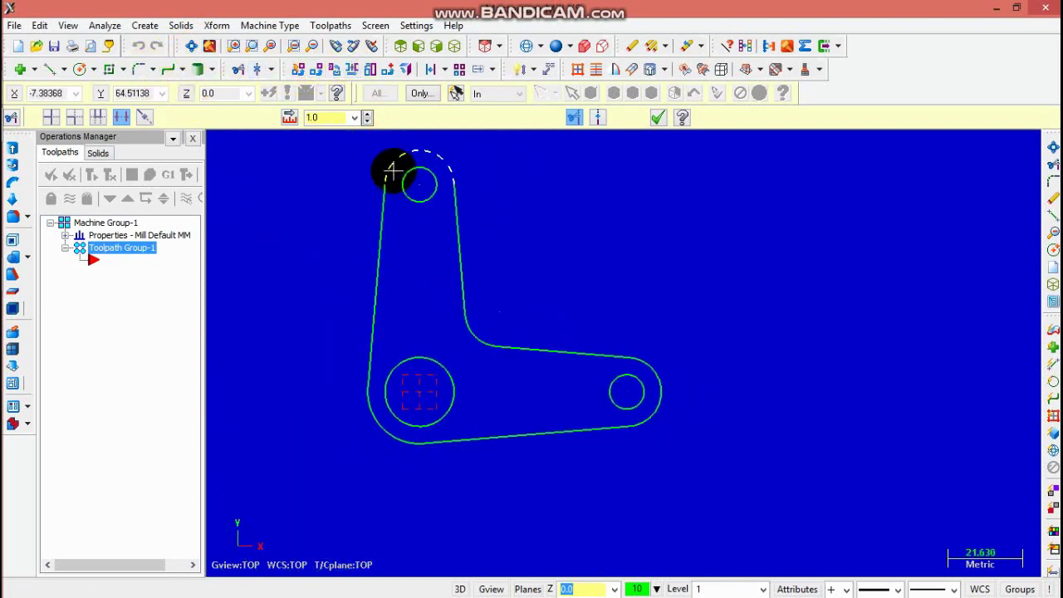
Draw two lines joining the left and right quadrants of the upper 10 mm circle and the origin's inner circle.
click(50, 73)
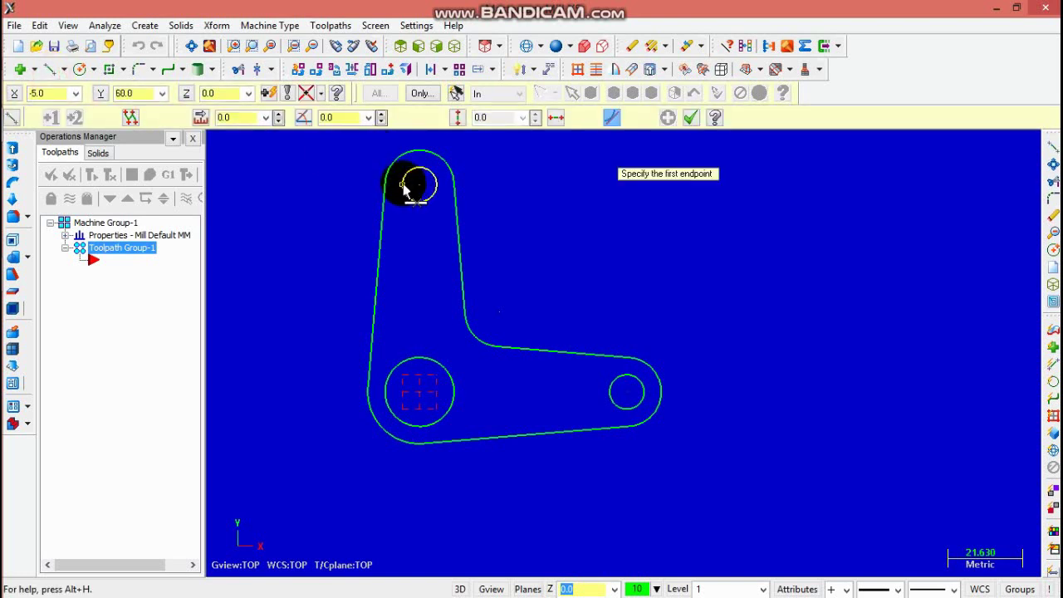
click(384, 392)
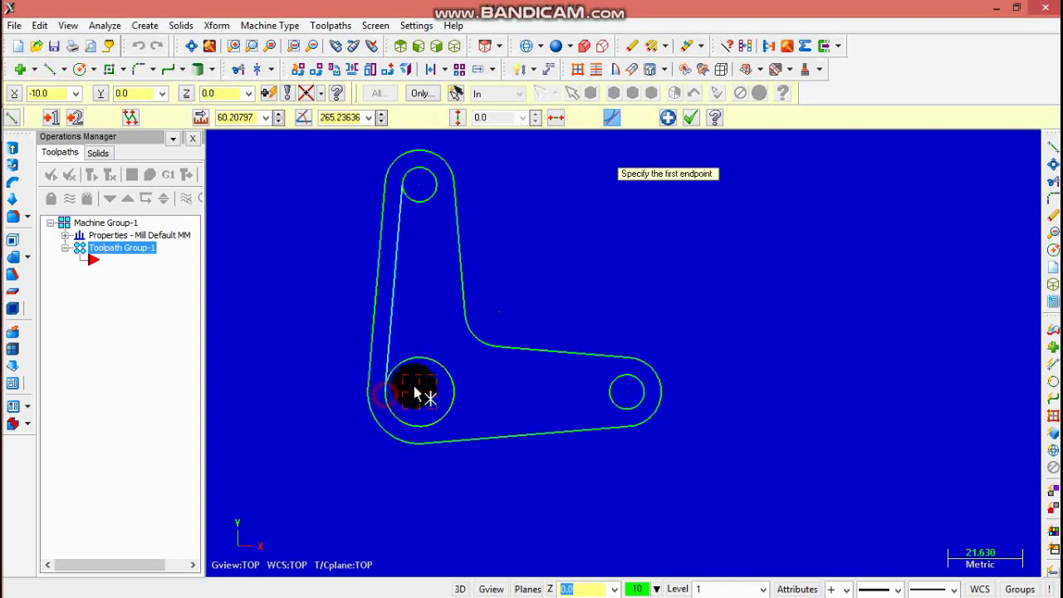
click(437, 191)
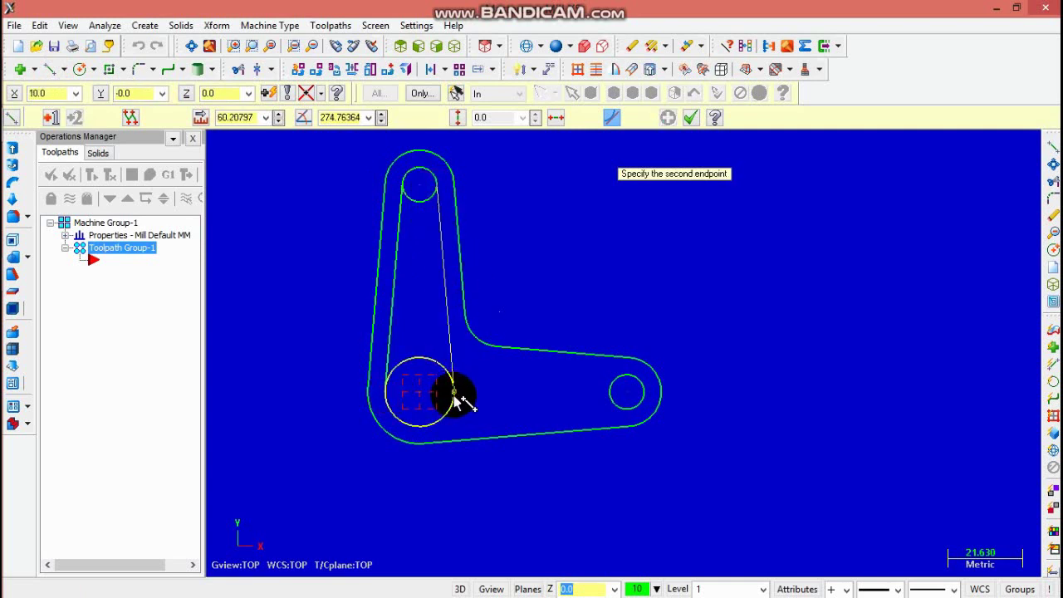
Draw two lines joining the top and bottom quadrants of the right 10 mm circle and the origin's inner circle.
click(629, 385)
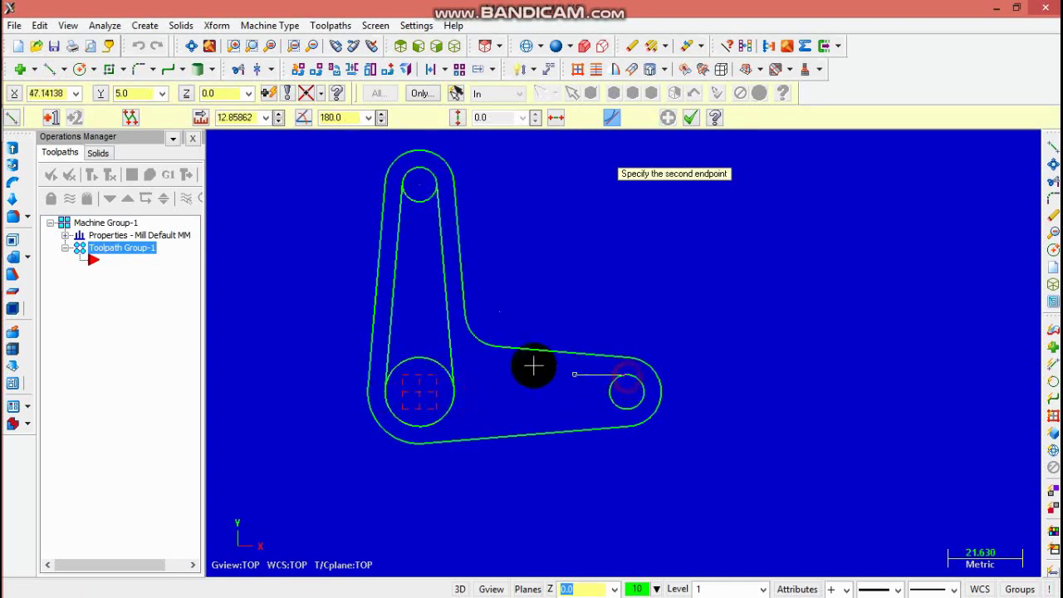
click(421, 359)
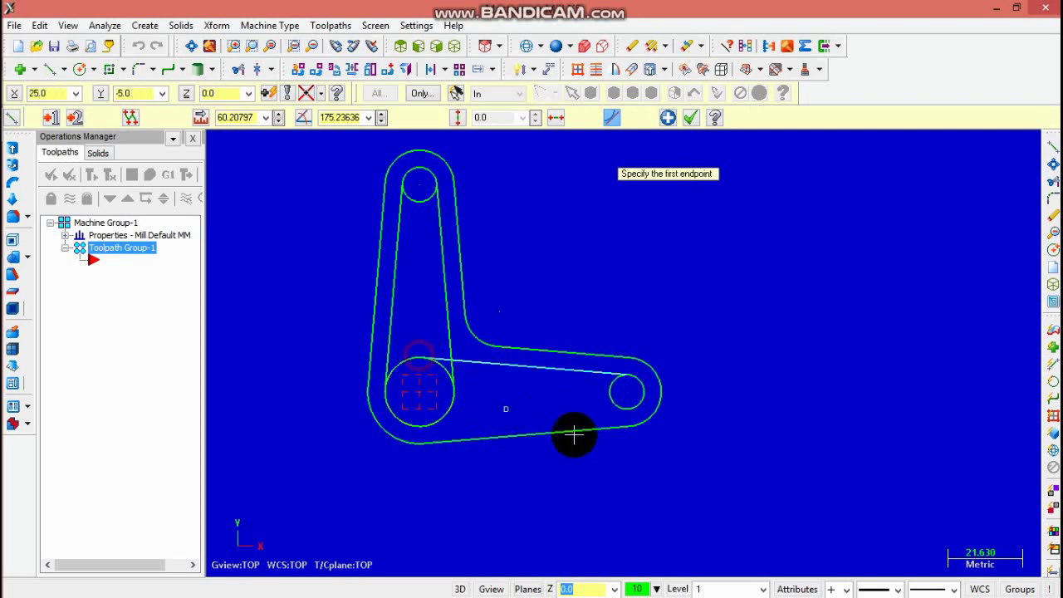
click(628, 419)
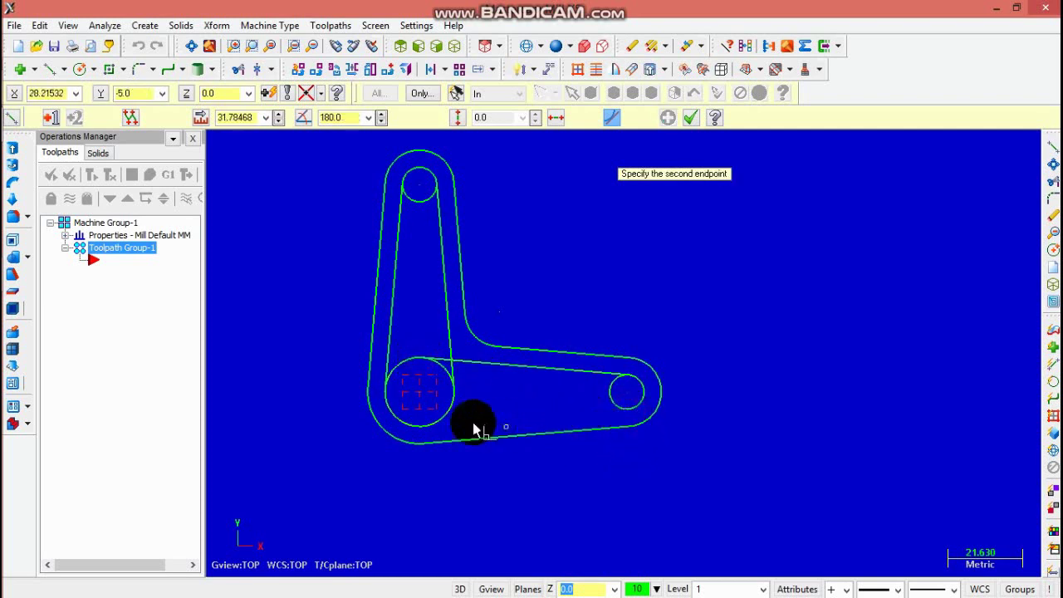
click(422, 432)
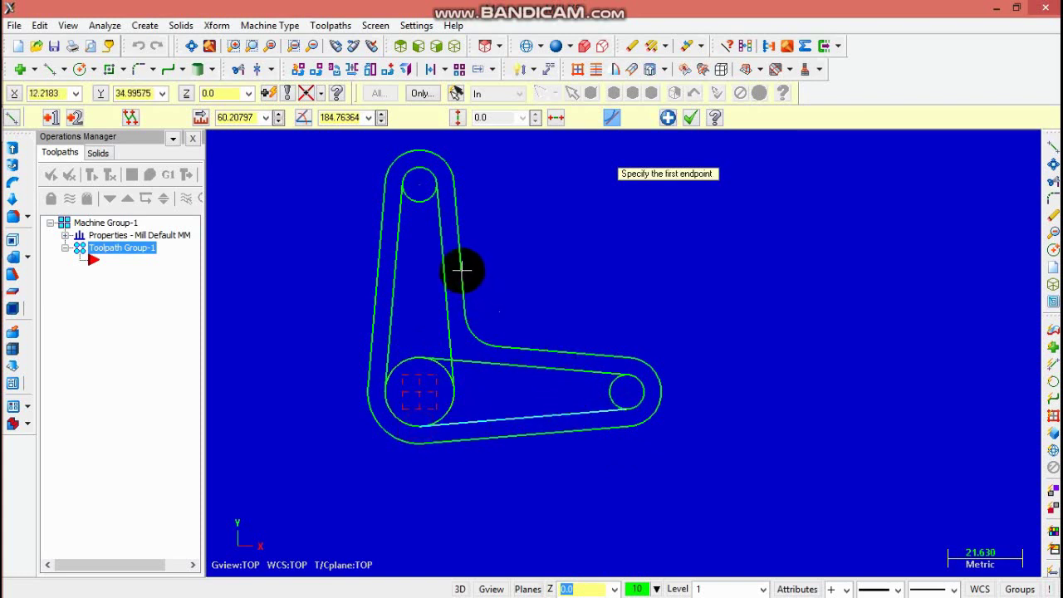
Trim away the lower part of the upper 10 mm circle between the two inner lines of the vertical arm.
scroll(462, 268, up, 1)
key(Escape)
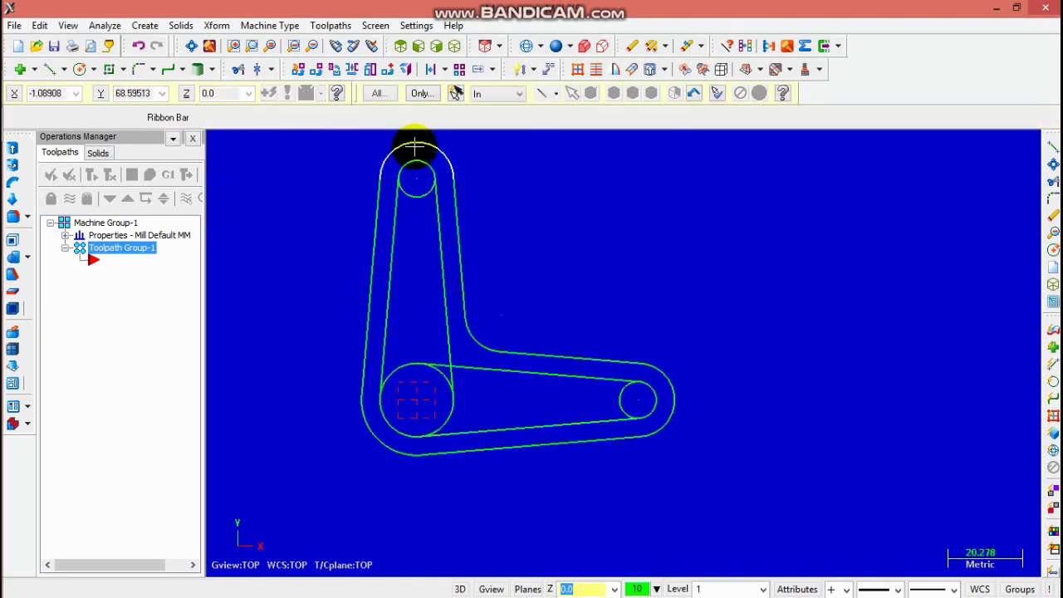
click(239, 69)
scroll(440, 208, up, 3)
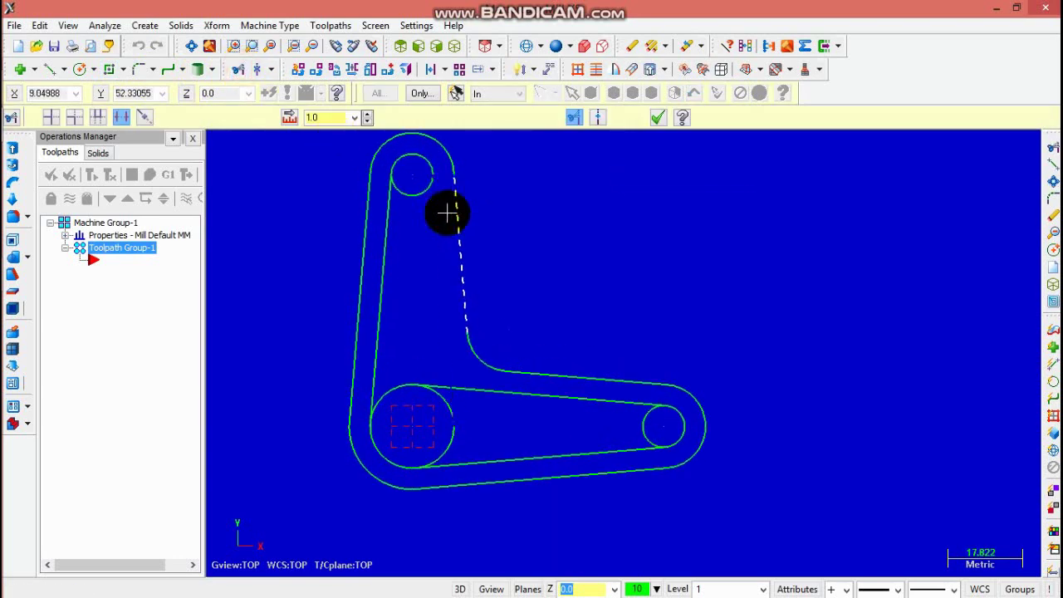
scroll(404, 190, down, 3)
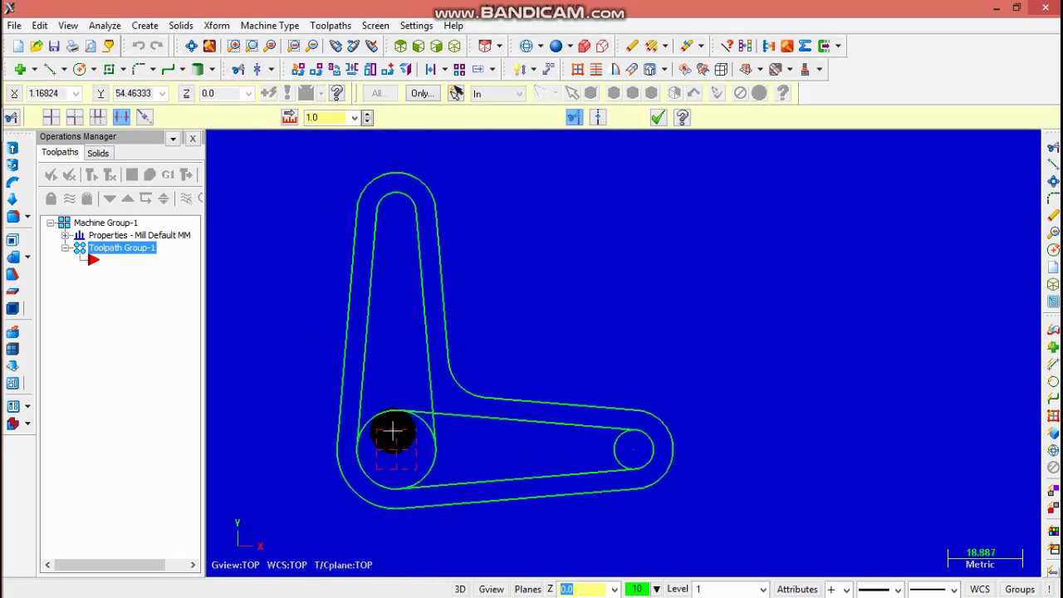
Trim away the upper arcs of the origin's inner circle and the horizontal arm's upper inner line where it crosses into the vertical arm.
scroll(384, 428, up, 3)
click(377, 425)
scroll(353, 473, up, 3)
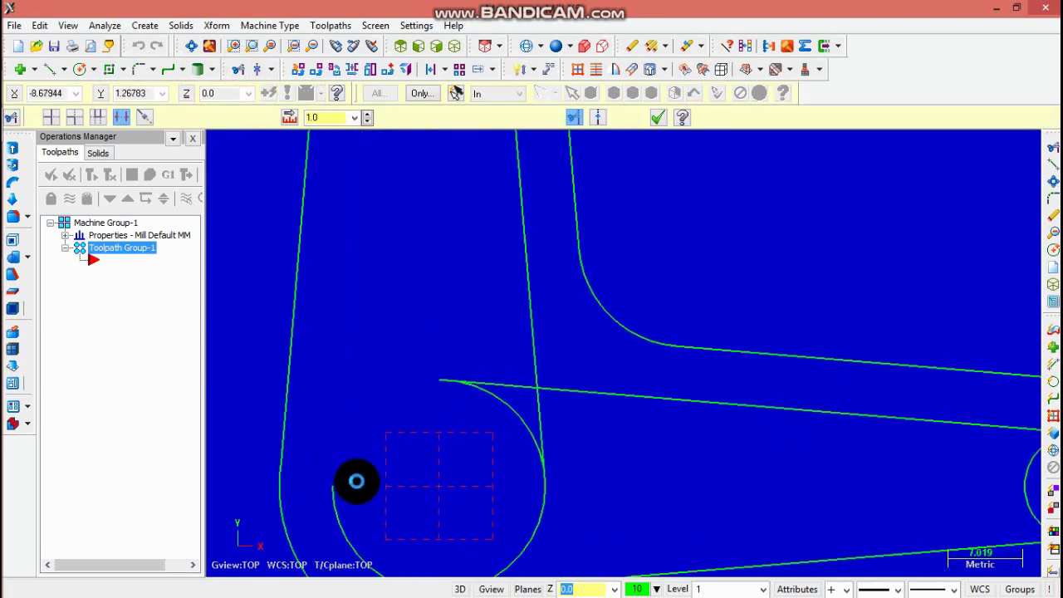
click(552, 318)
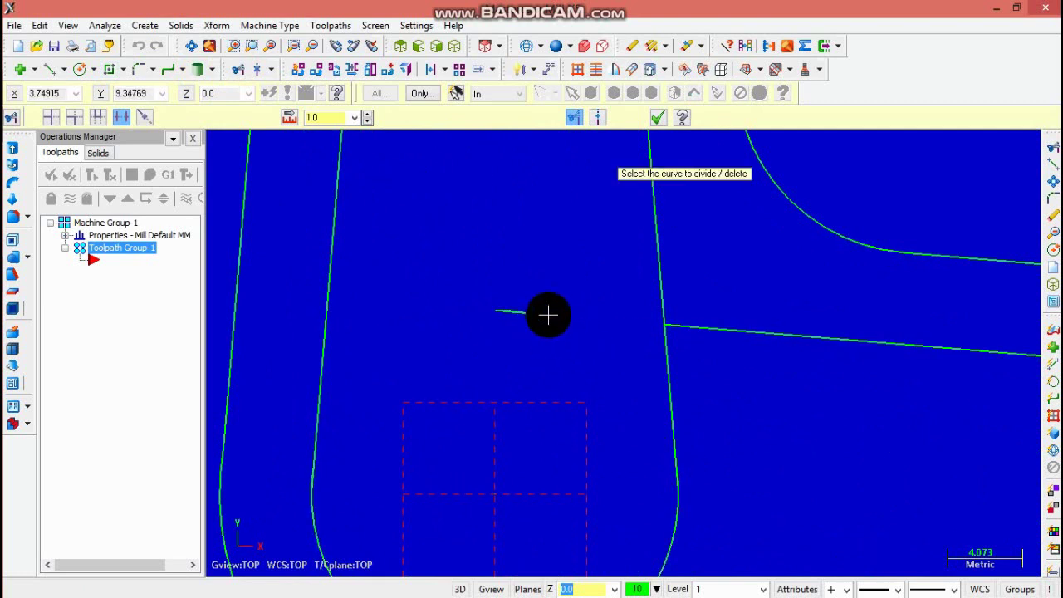
Remove the overlapping end of the vertical arm's left inner line at the origin's arc and the leftover line piece above the origin.
scroll(403, 402, up, 1)
scroll(368, 448, up, 1)
scroll(324, 491, up, 5)
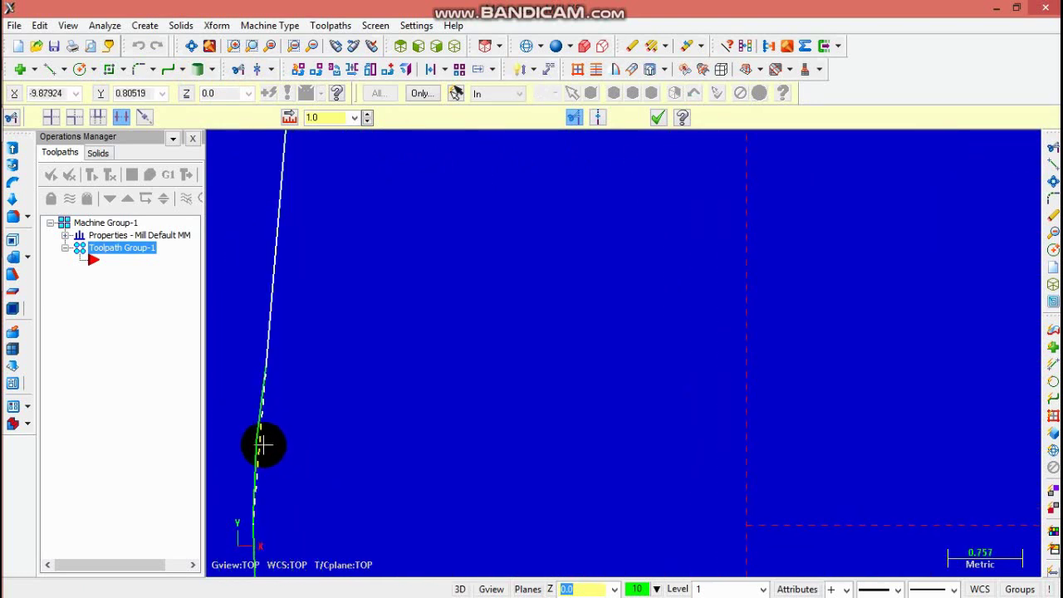
scroll(581, 432, down, 8)
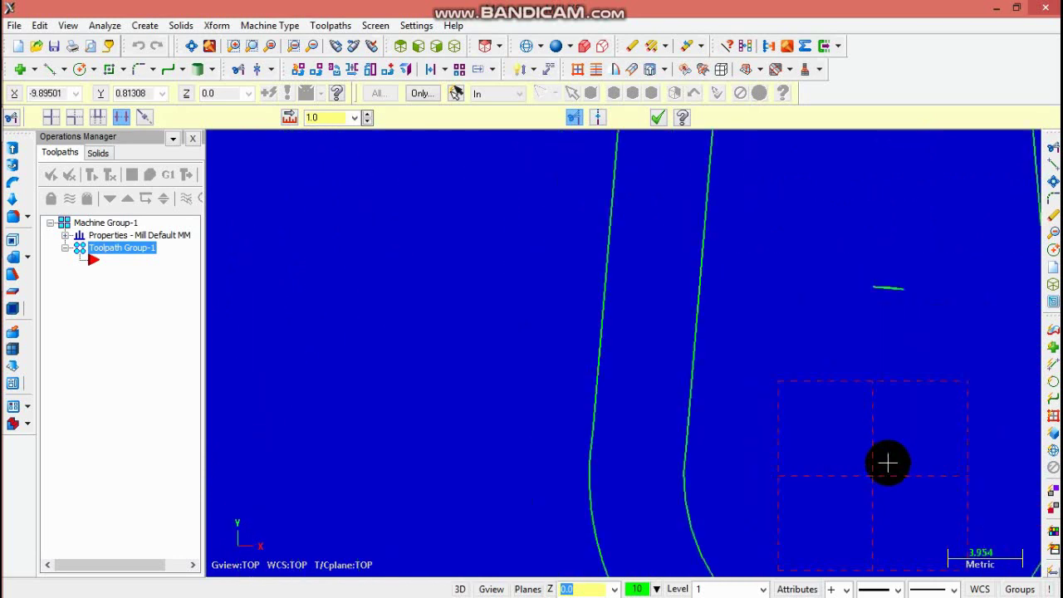
scroll(888, 463, down, 3)
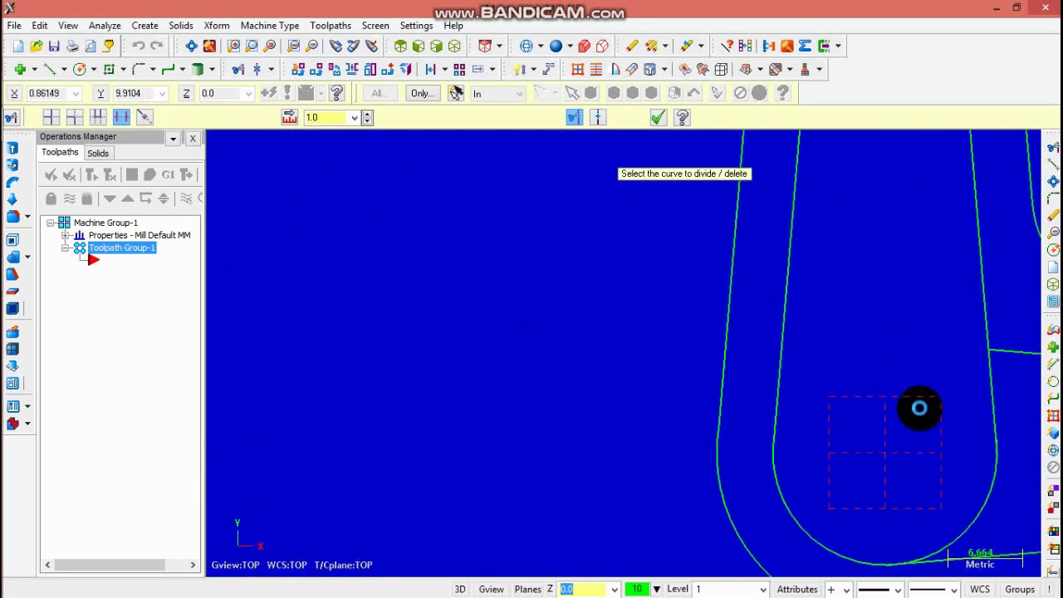
scroll(915, 551, up, 6)
scroll(957, 551, down, 5)
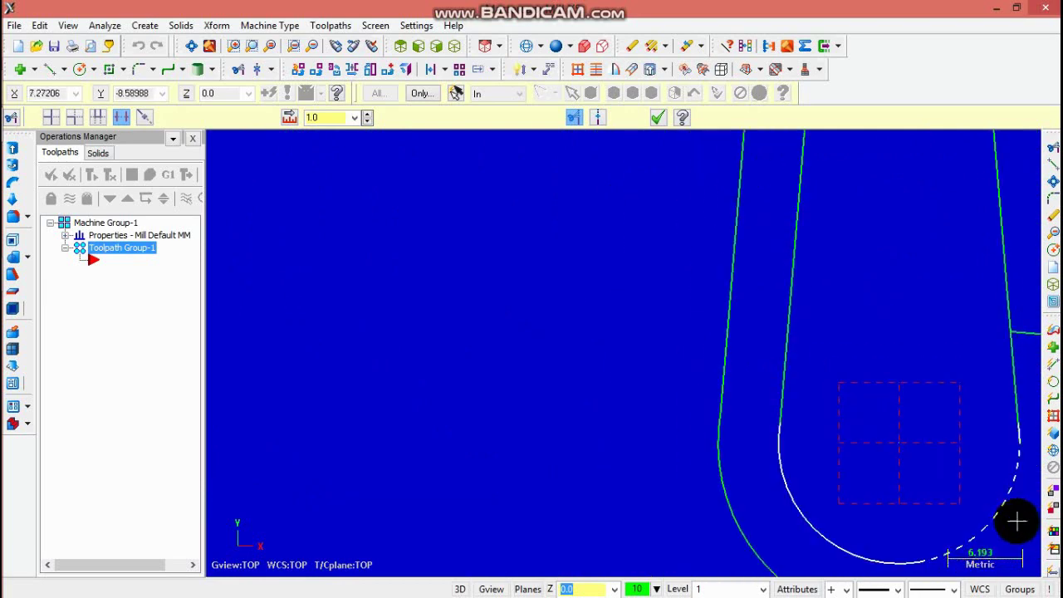
scroll(1017, 521, down, 3)
click(196, 45)
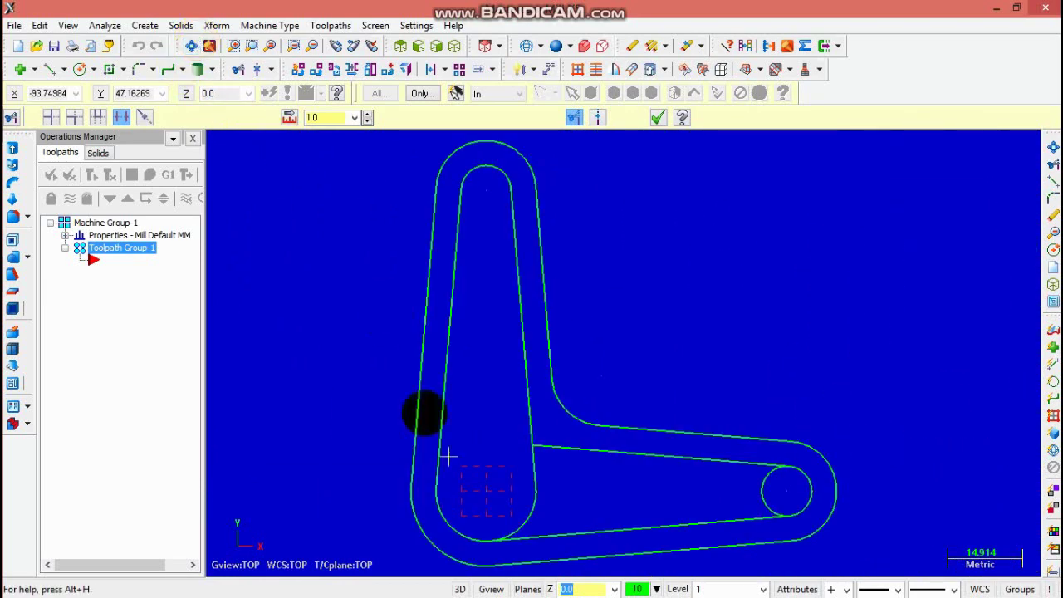
Trim away the lower-right arc of the origin's inner circle and the overlapping end of the horizontal arm's bottom inner line.
scroll(502, 540, up, 6)
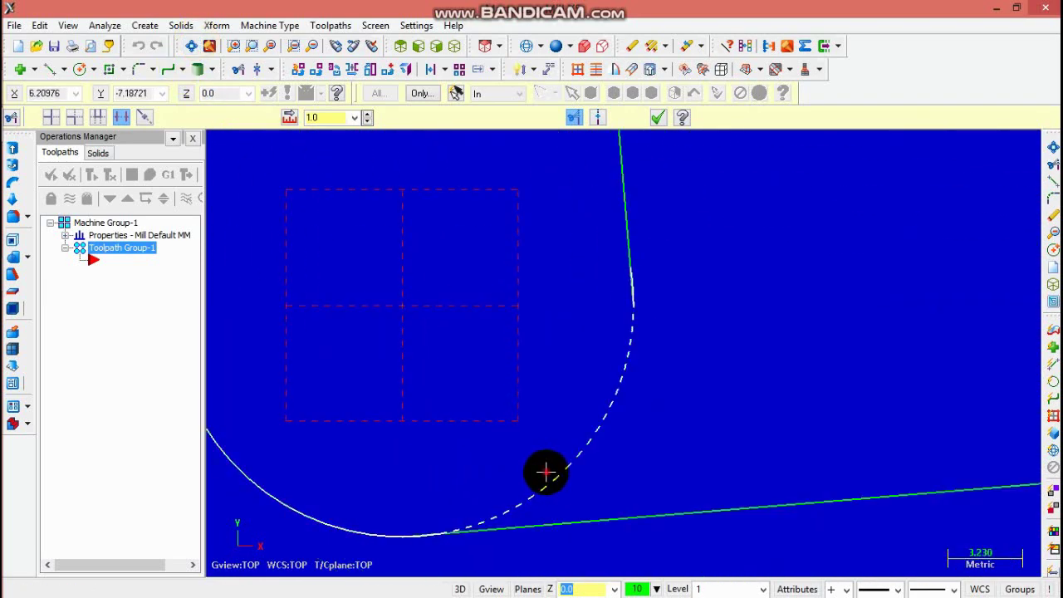
scroll(432, 531, up, 6)
scroll(424, 521, up, 3)
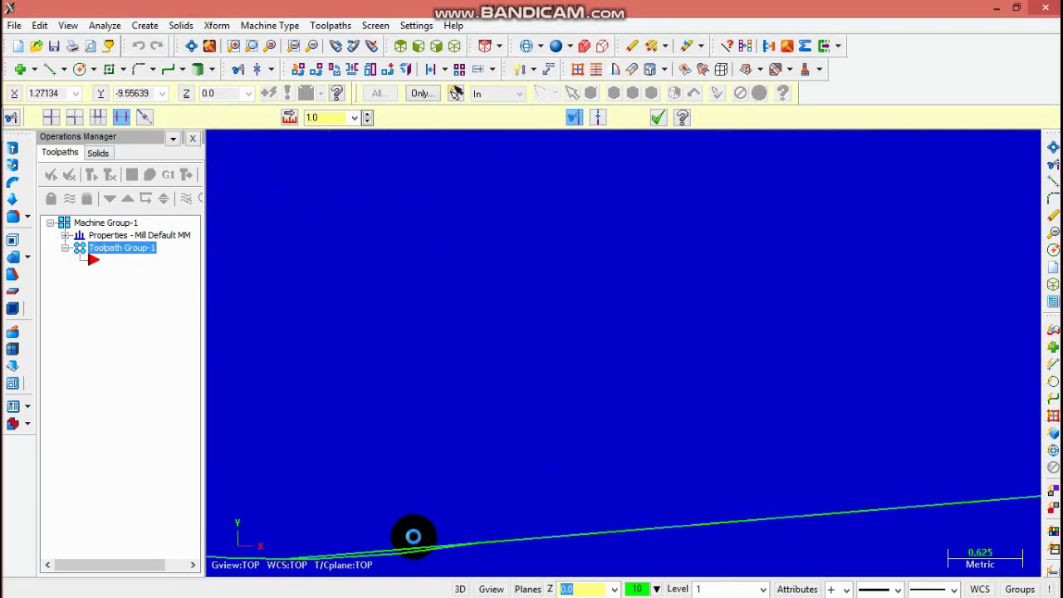
click(408, 548)
scroll(533, 404, down, 2)
scroll(596, 318, down, 4)
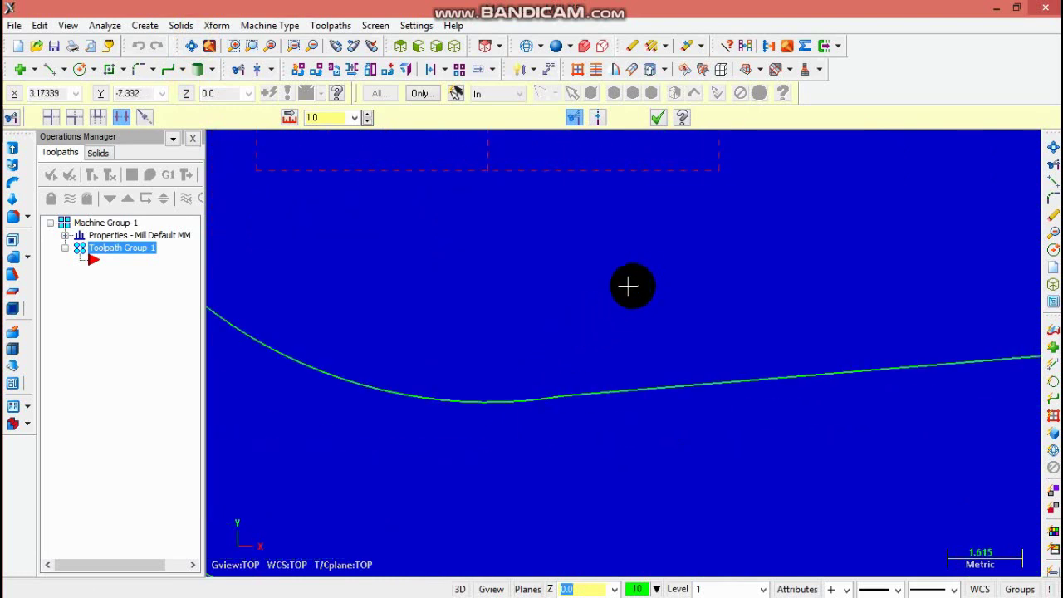
click(193, 47)
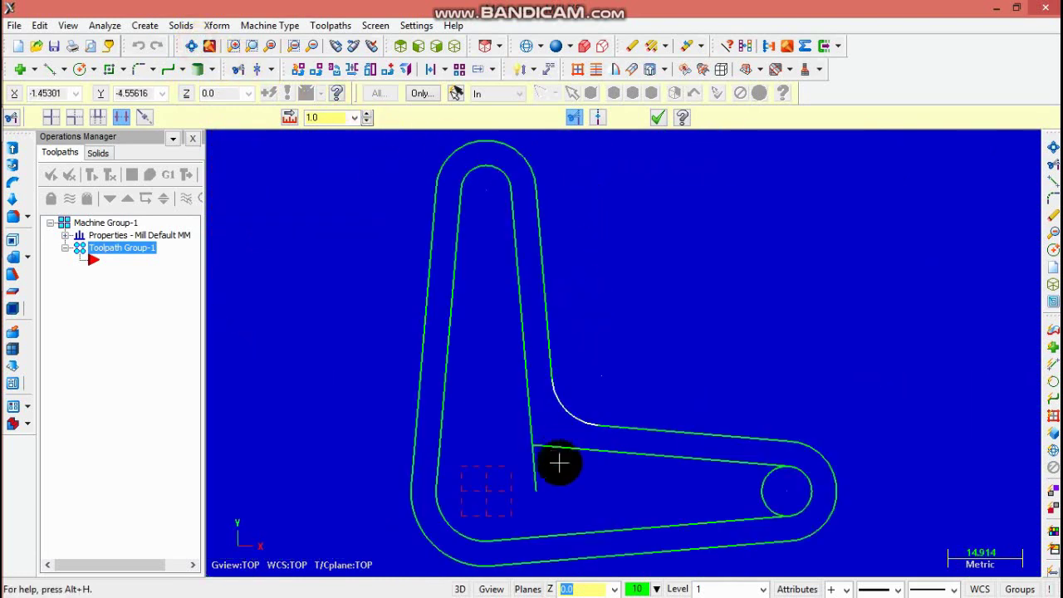
Trim the vertical arm's right inner line at the inside corner and remove the inward half of the right 10 mm circle.
scroll(534, 482, up, 3)
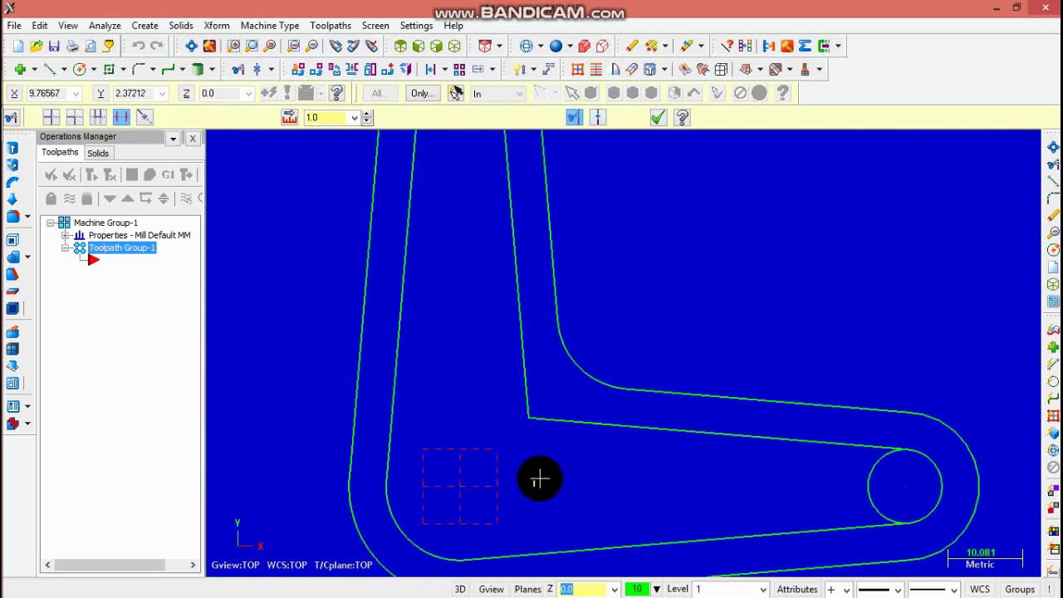
key(Escape)
scroll(582, 498, down, 1)
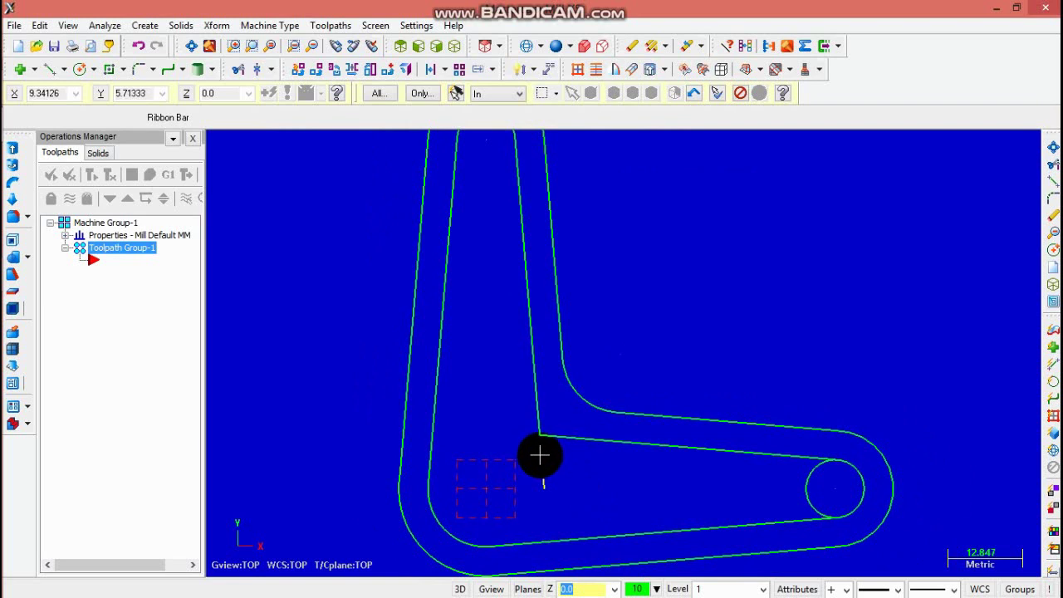
click(239, 68)
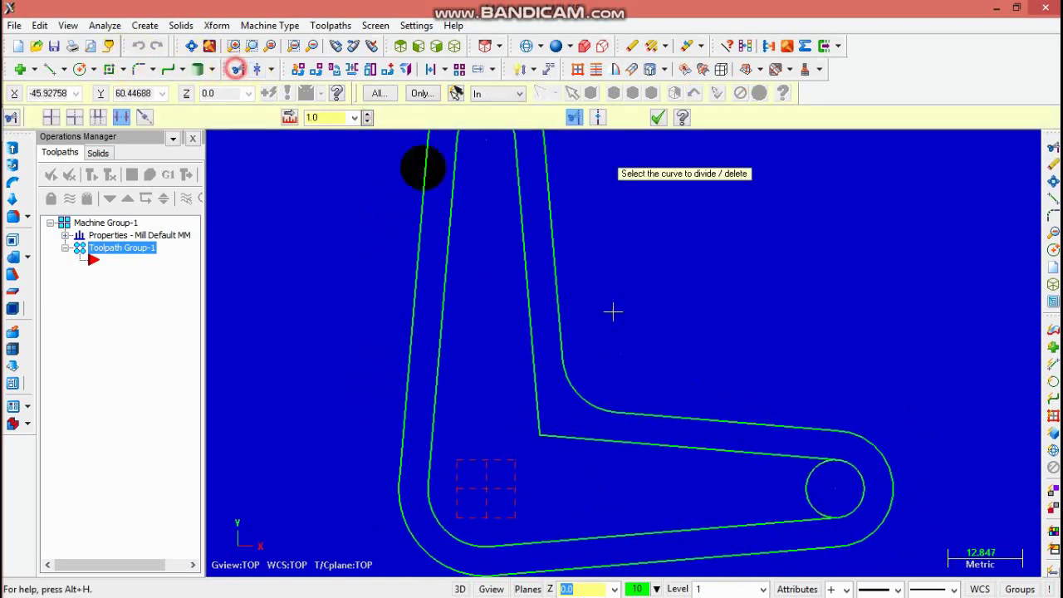
click(706, 448)
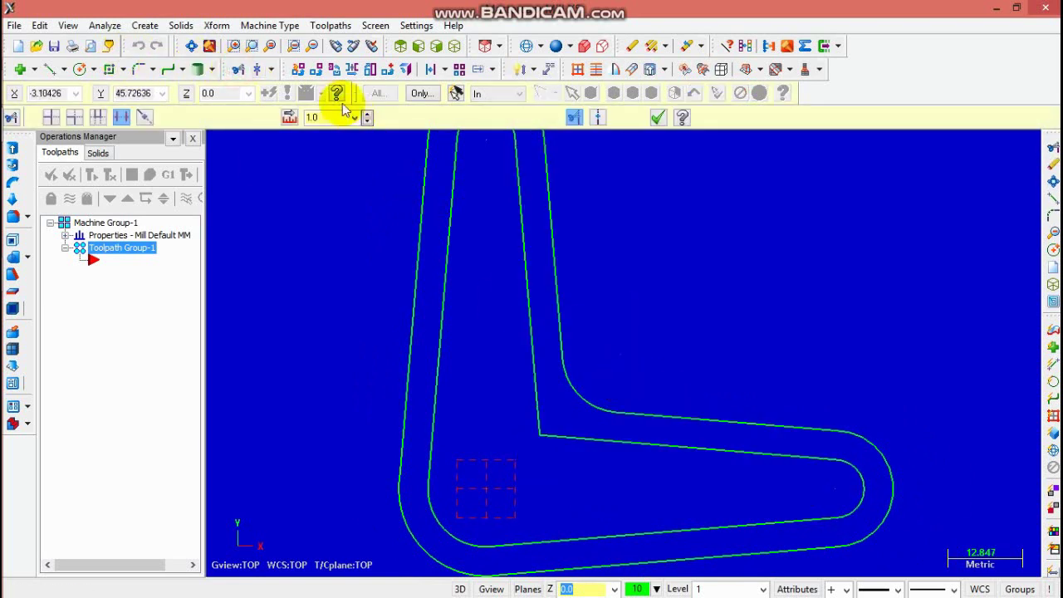
Fillet the inside corner between the two inner arm lines with a 5 mm radius.
click(138, 69)
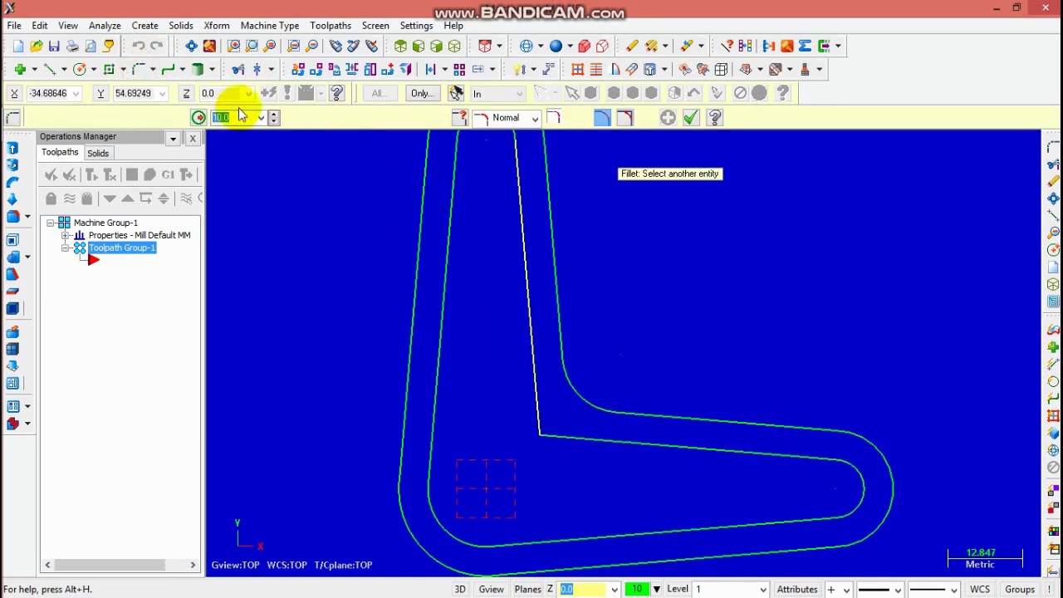
text(5)
click(555, 435)
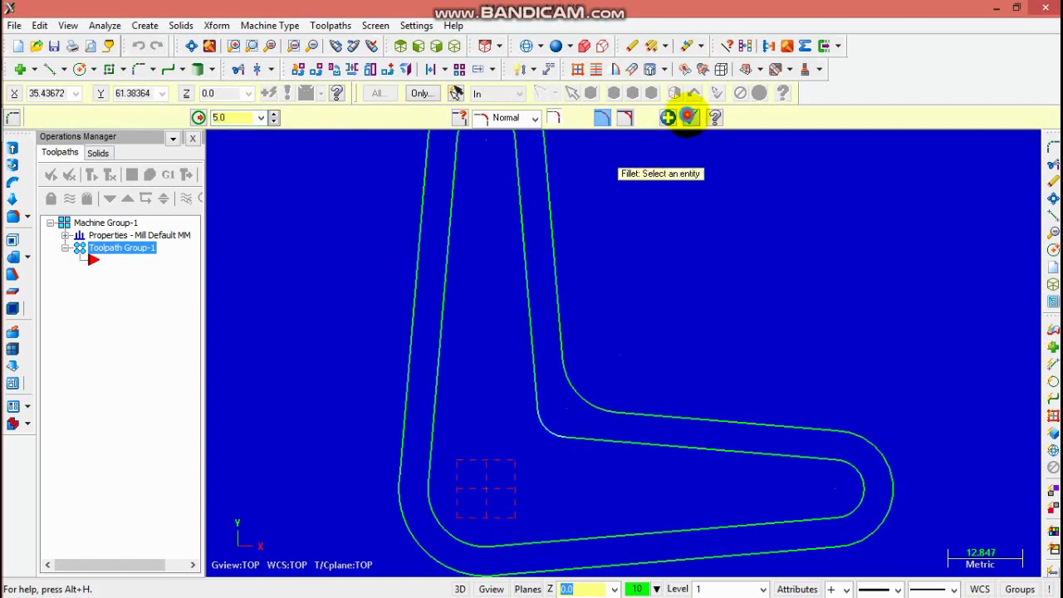
click(688, 117)
scroll(534, 316, down, 3)
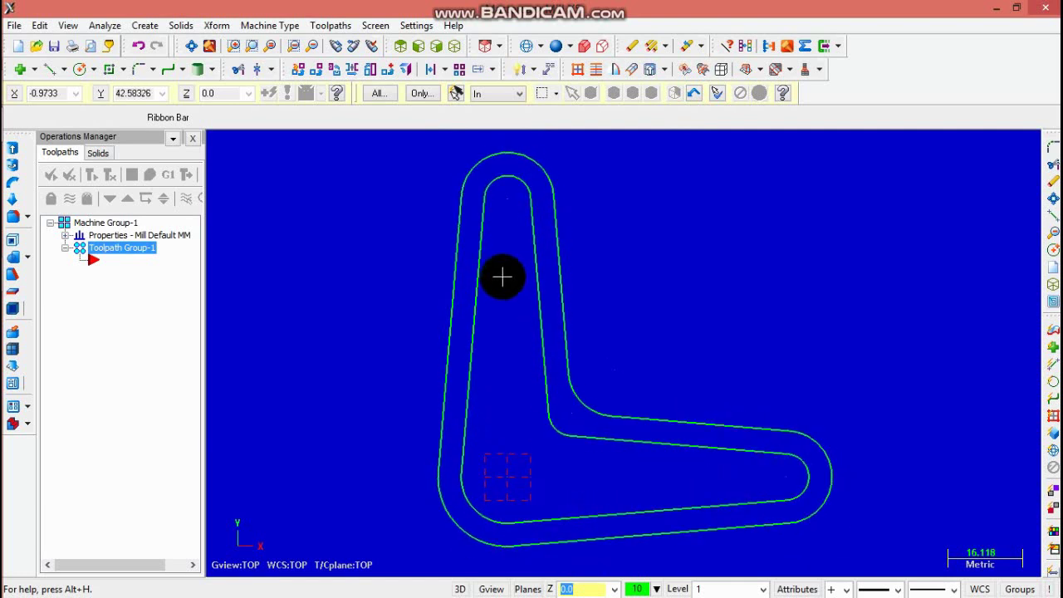
Draw a circle of 3 mm radius at the centre of the vertical arm's upper end arc.
click(81, 71)
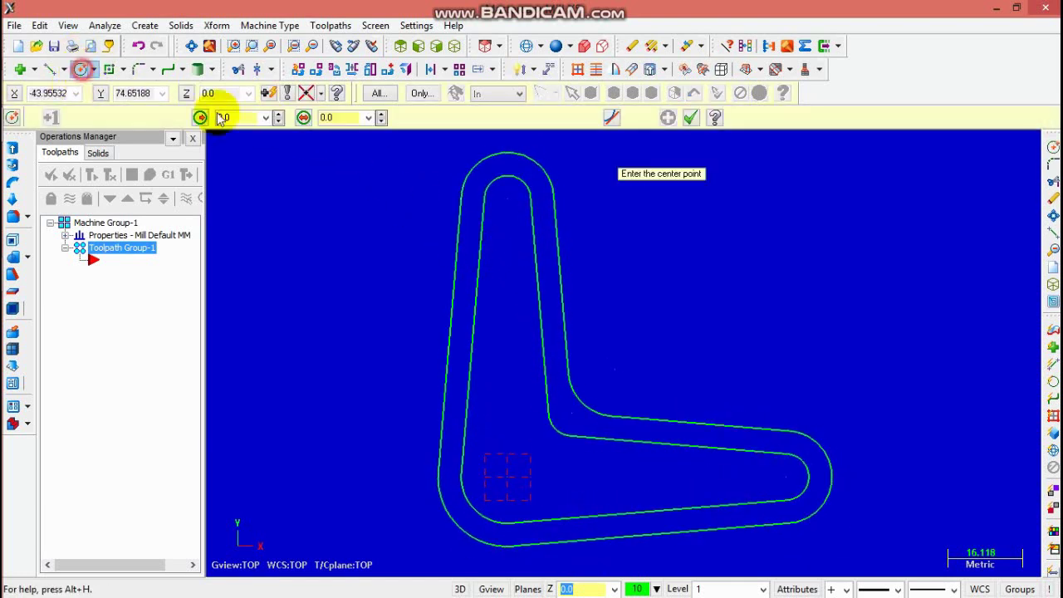
click(508, 200)
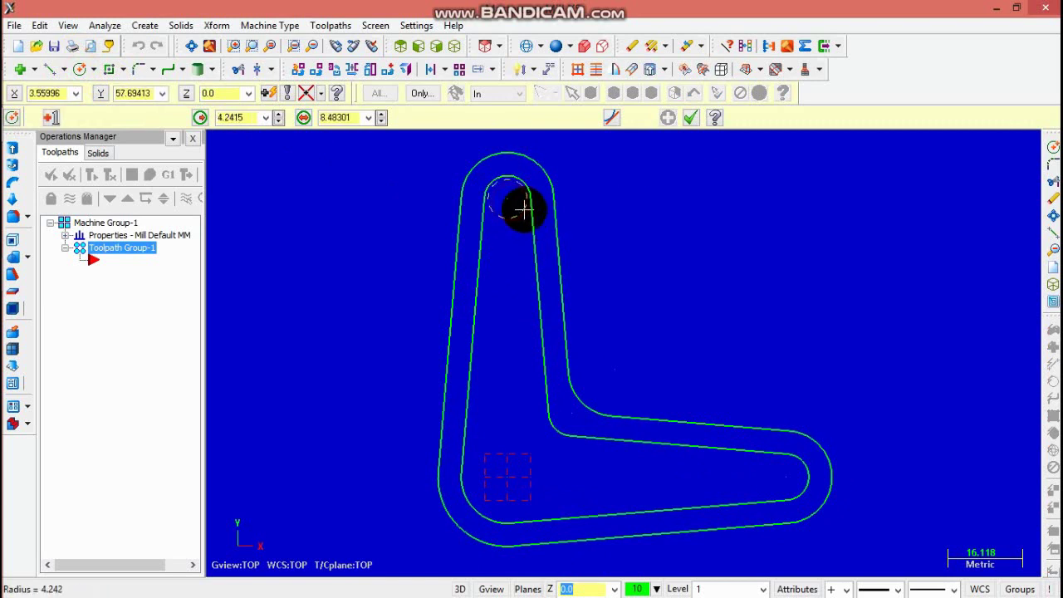
click(519, 208)
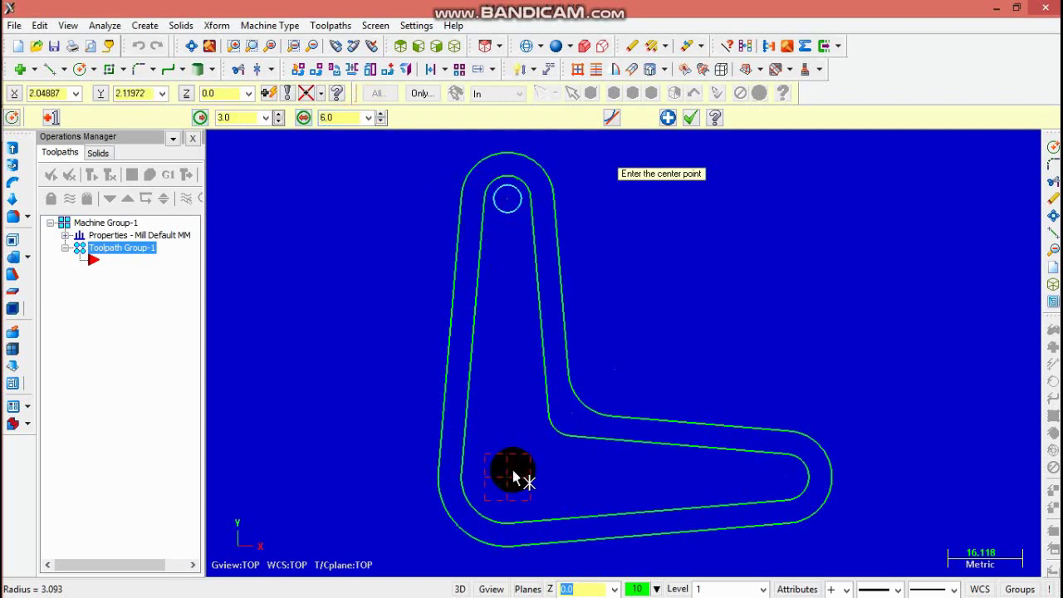
Draw two 15 mm construction lines from the origin, one vertically upward and one horizontally to the right.
click(55, 69)
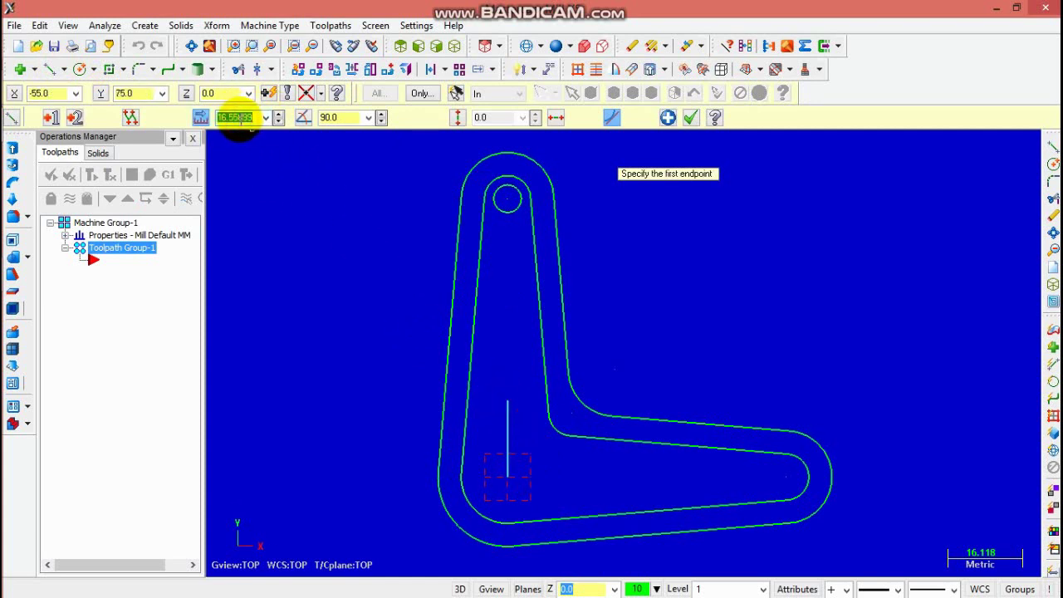
click(508, 479)
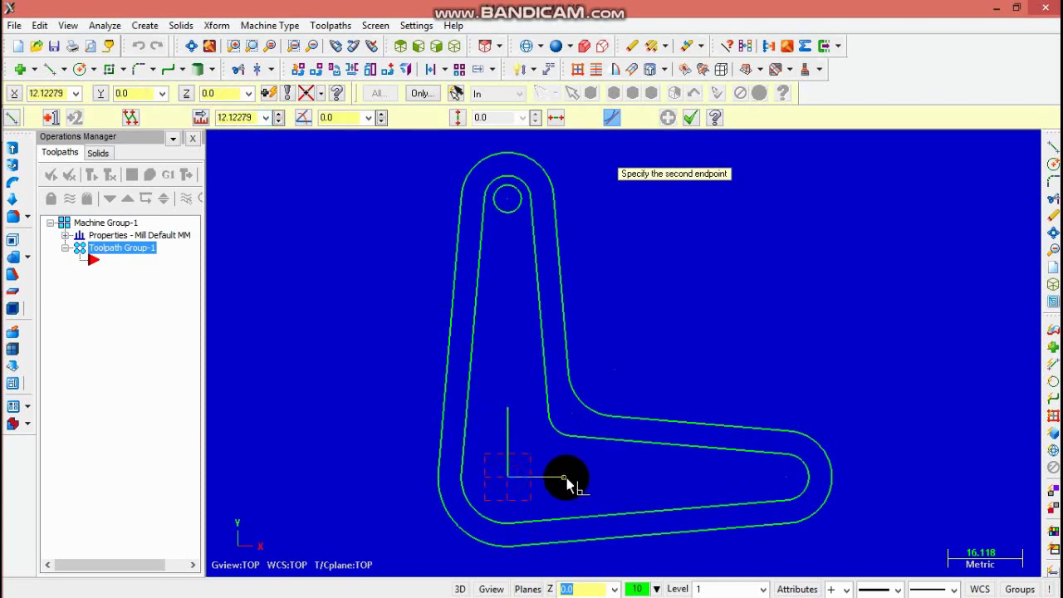
click(565, 478)
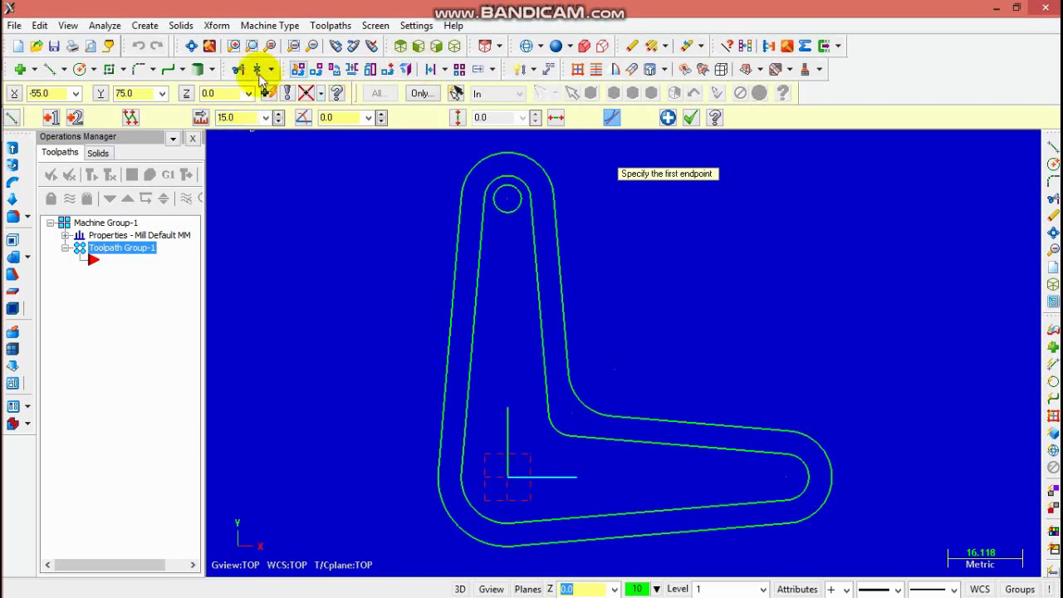
Draw a 3 mm radius circle at the right end arc's centre and 5 mm radius circles at the ends of both 15 mm lines.
click(78, 69)
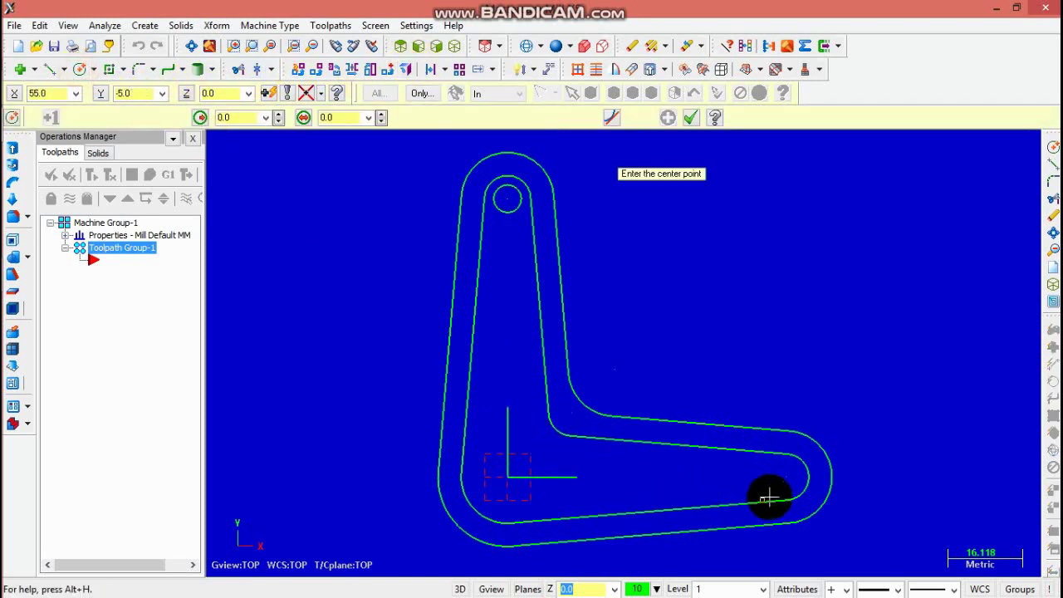
click(786, 478)
click(772, 475)
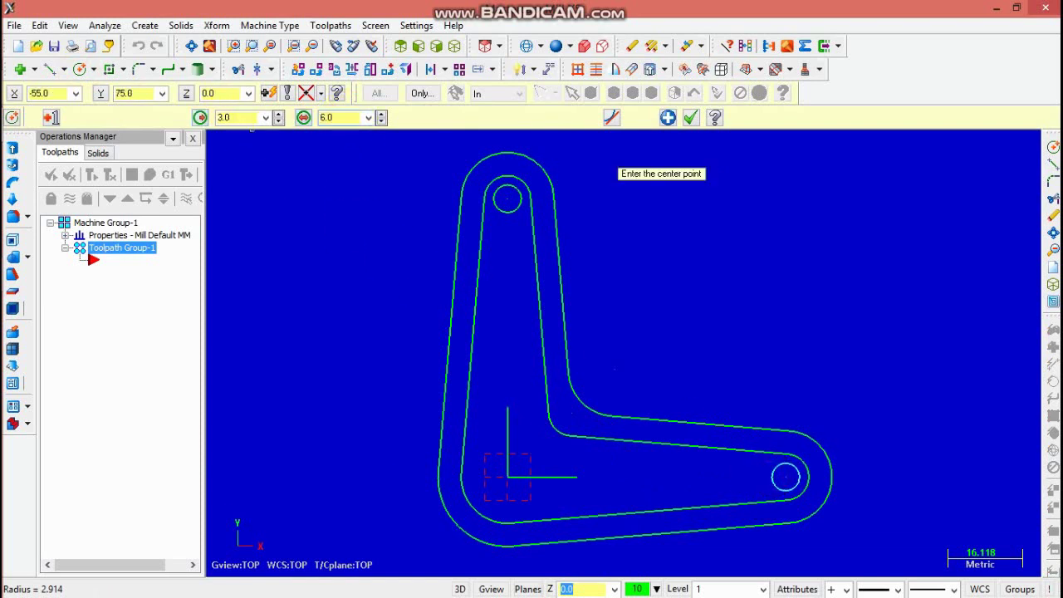
click(602, 488)
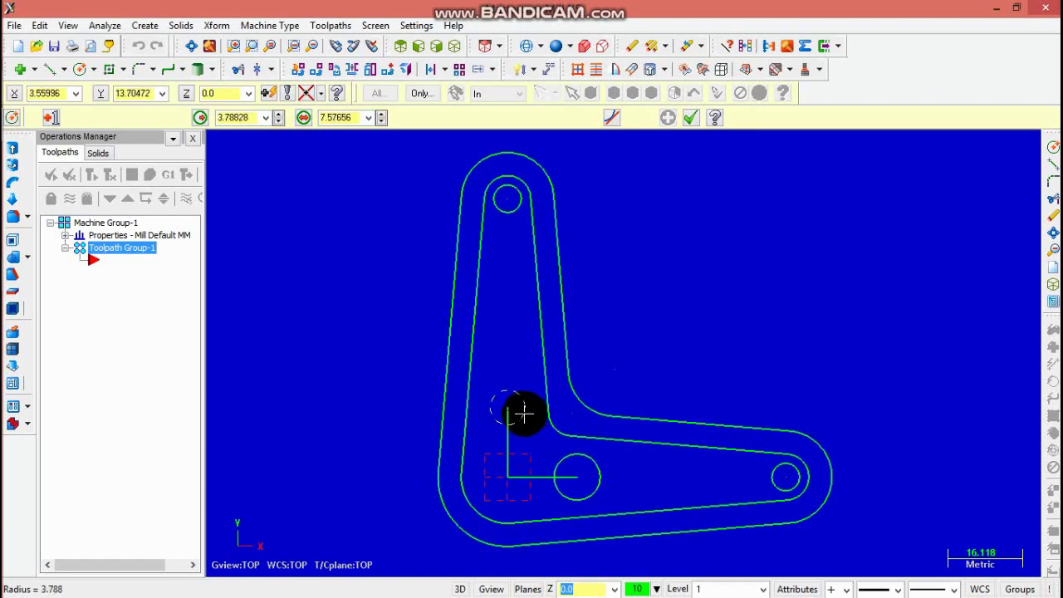
click(529, 420)
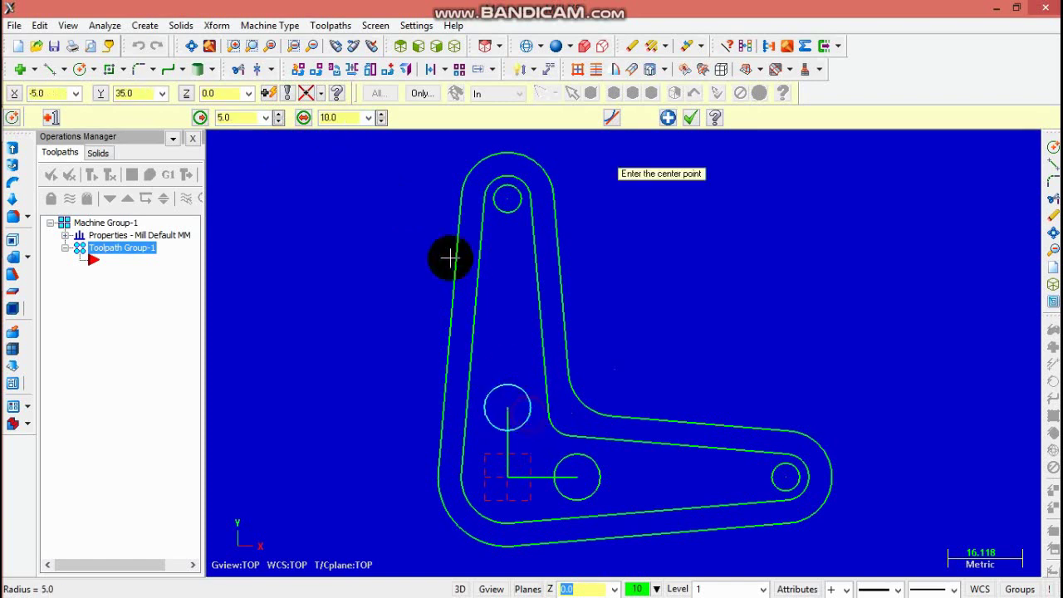
Draw two lines along each arm joining the outer quadrants of its 6 mm end circle and its 10 mm circle.
click(55, 71)
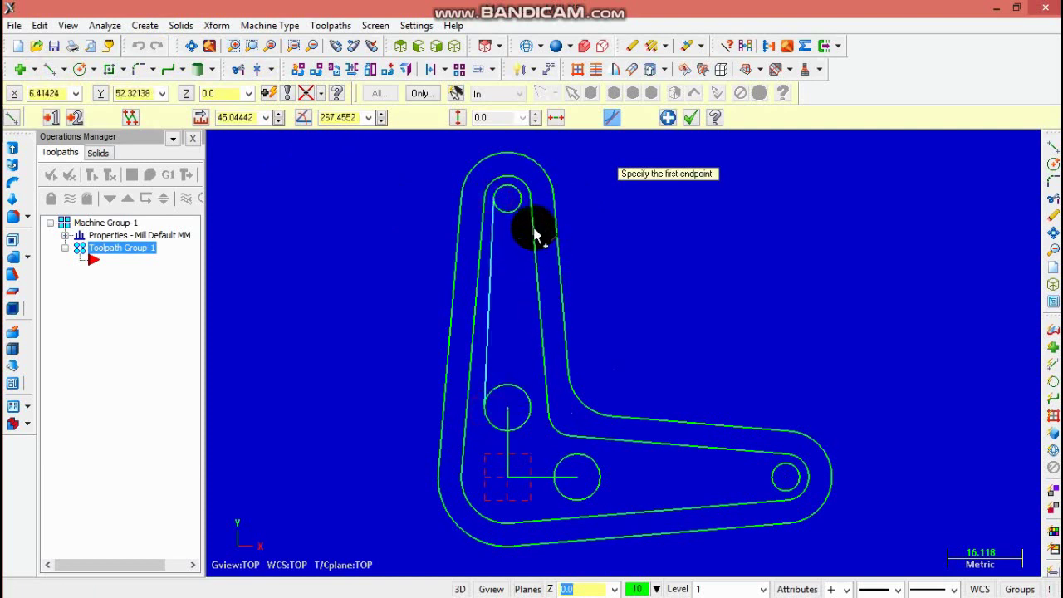
click(521, 203)
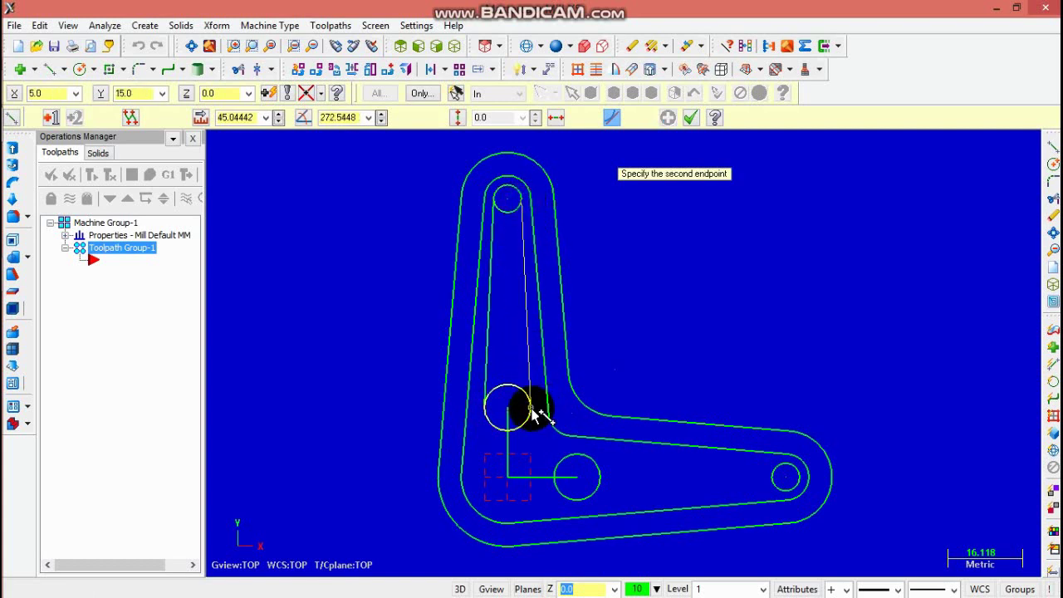
click(578, 457)
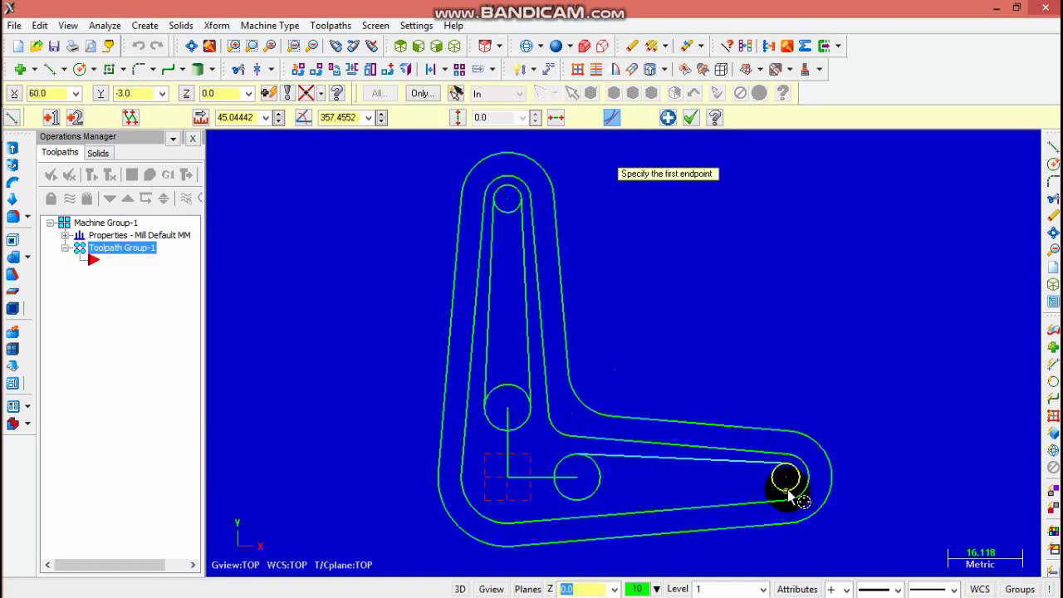
click(789, 495)
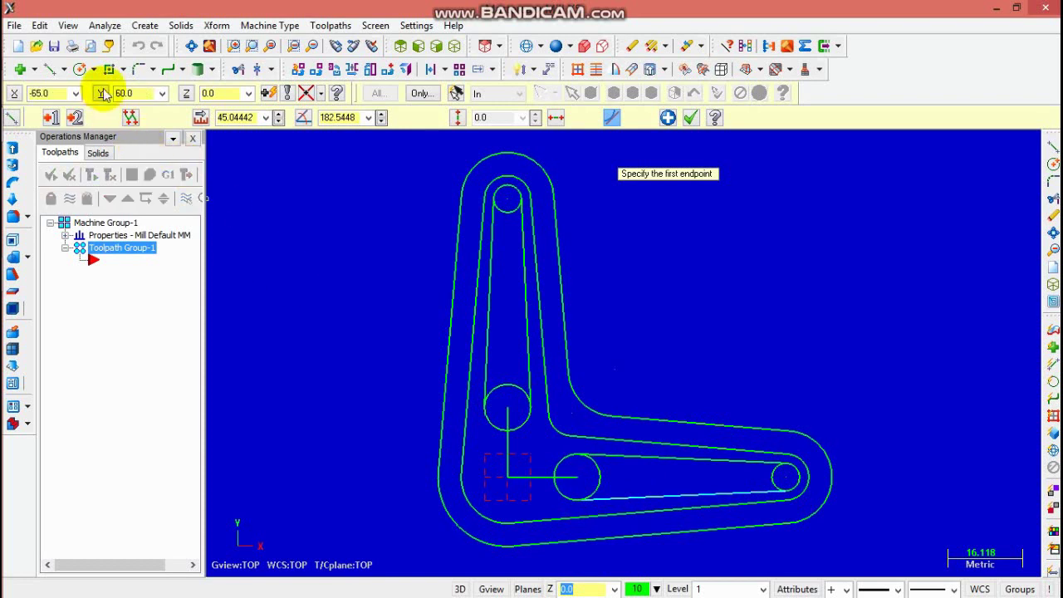
Draw a circle of 15 mm diameter centred on the origin.
click(77, 71)
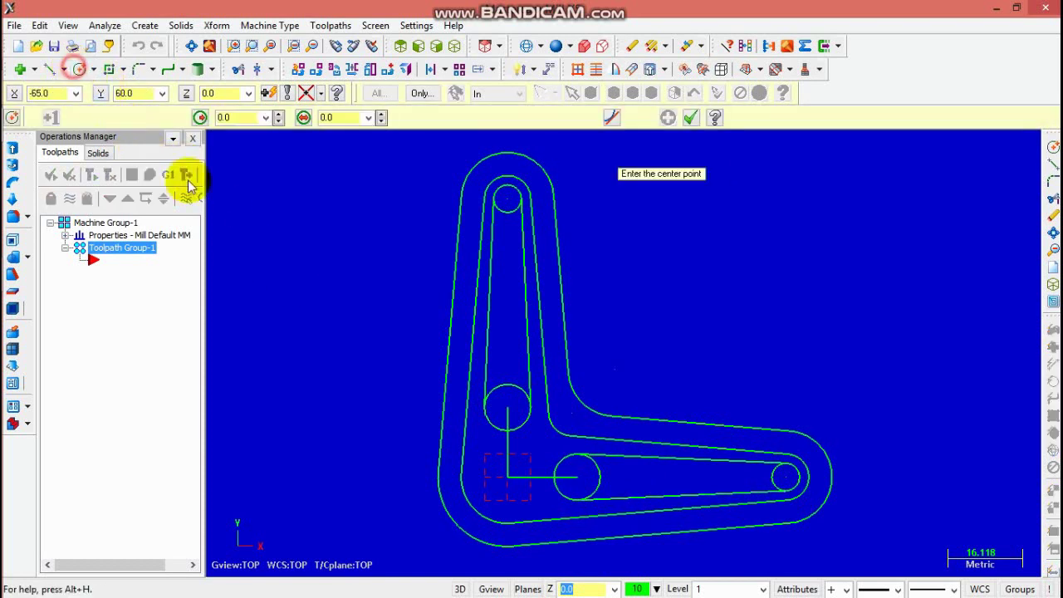
click(534, 486)
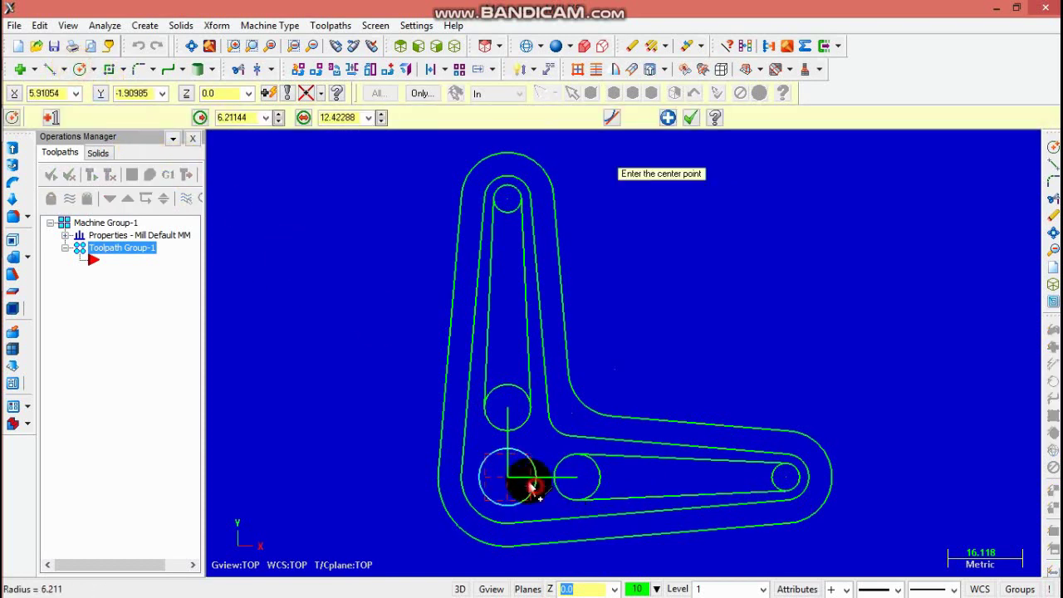
click(322, 123)
text(15)
key(Return)
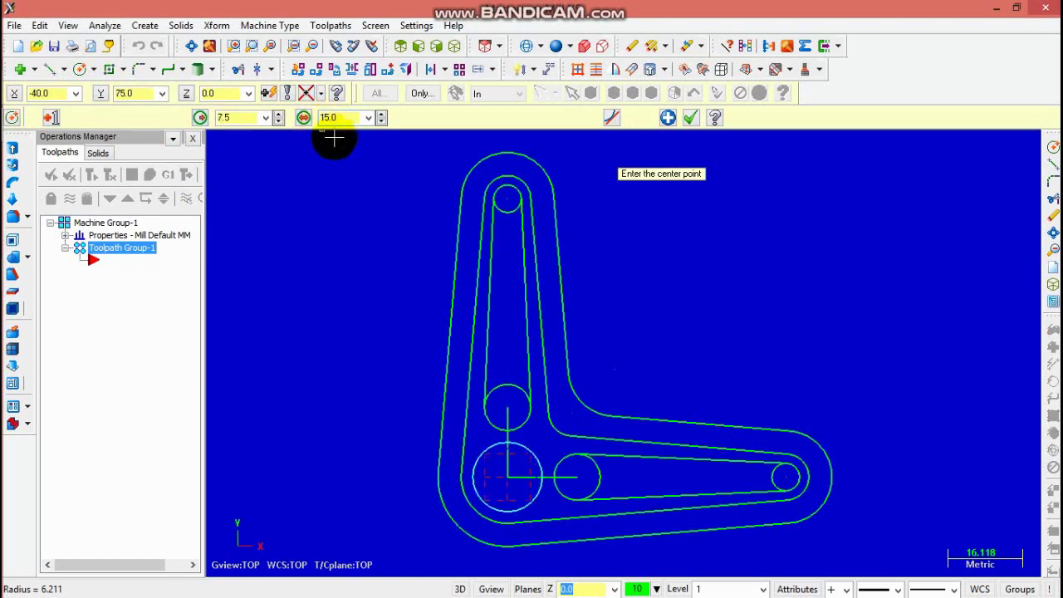
click(691, 118)
Trim away the inner halves of both end circles in the vertical slot and of the horizontal slot's 10 mm circle.
click(238, 71)
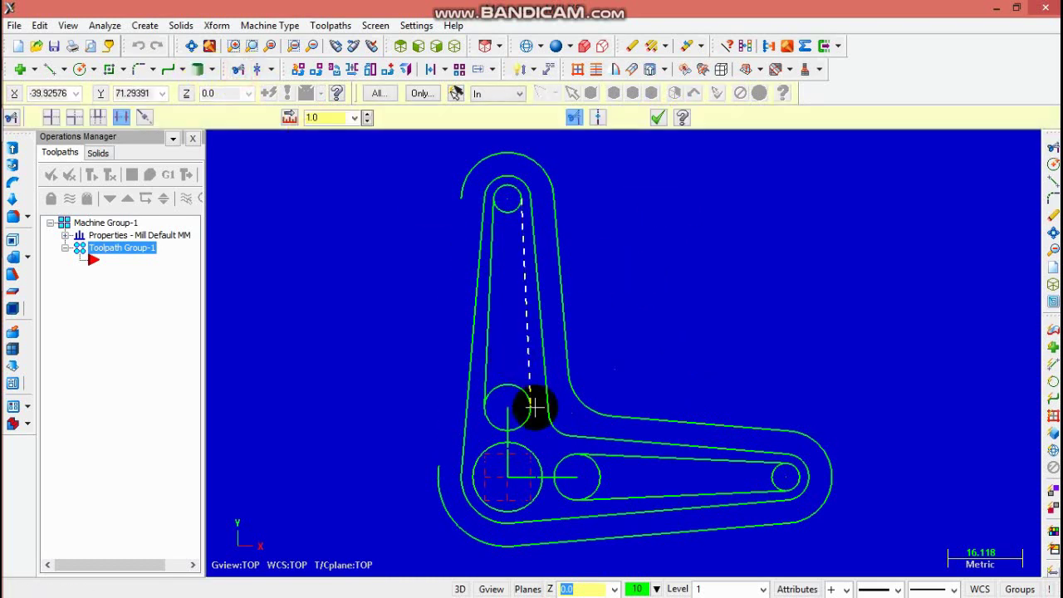
scroll(508, 208, up, 1)
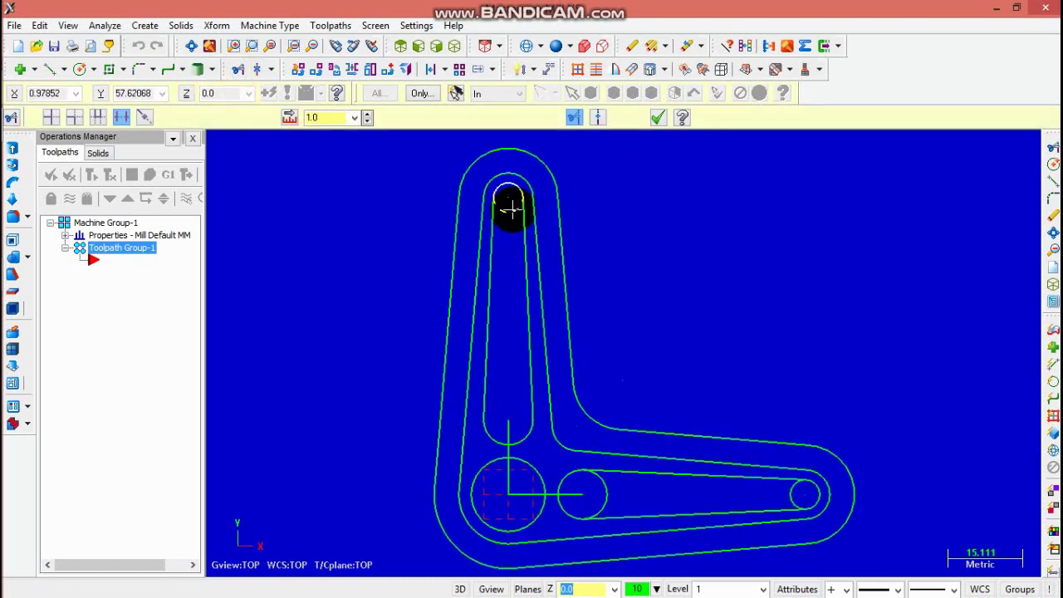
scroll(487, 434, down, 1)
scroll(538, 472, up, 1)
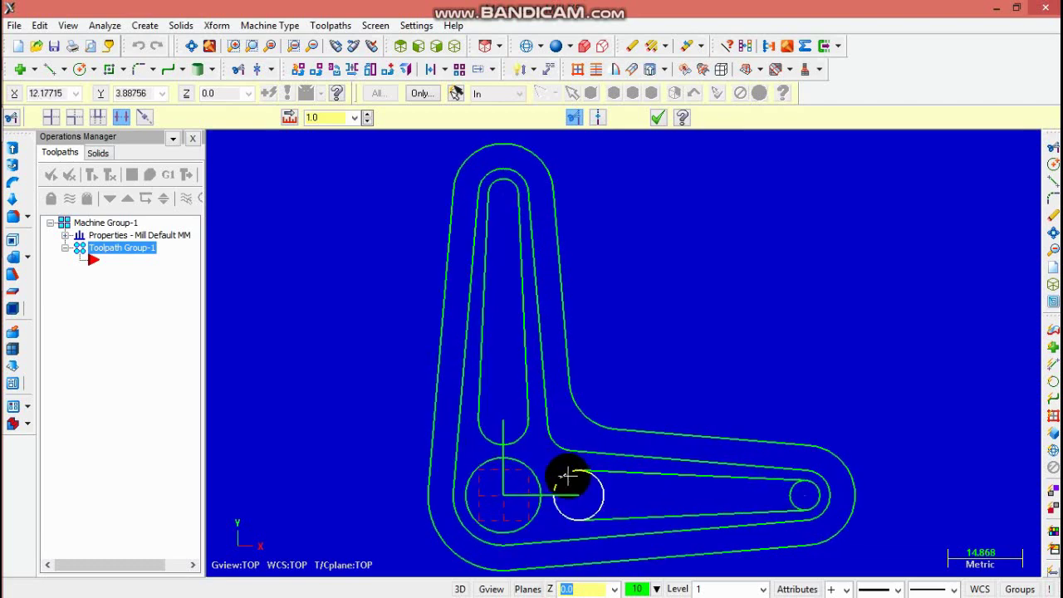
click(608, 492)
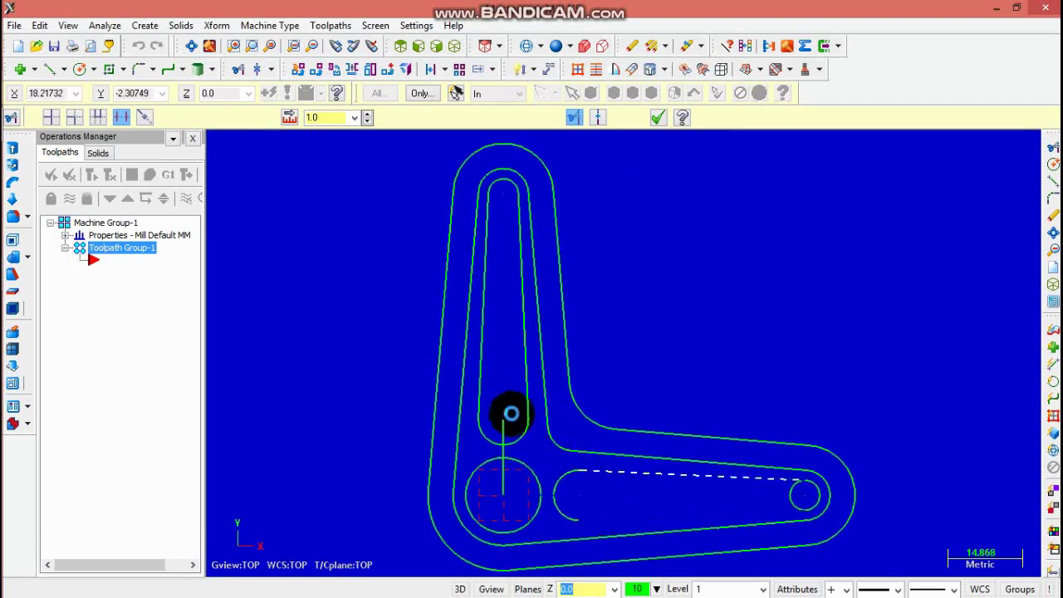
Trim the small overlap where the vertical slot's left line meets its lower end arc.
scroll(505, 413, up, 1)
scroll(486, 432, up, 10)
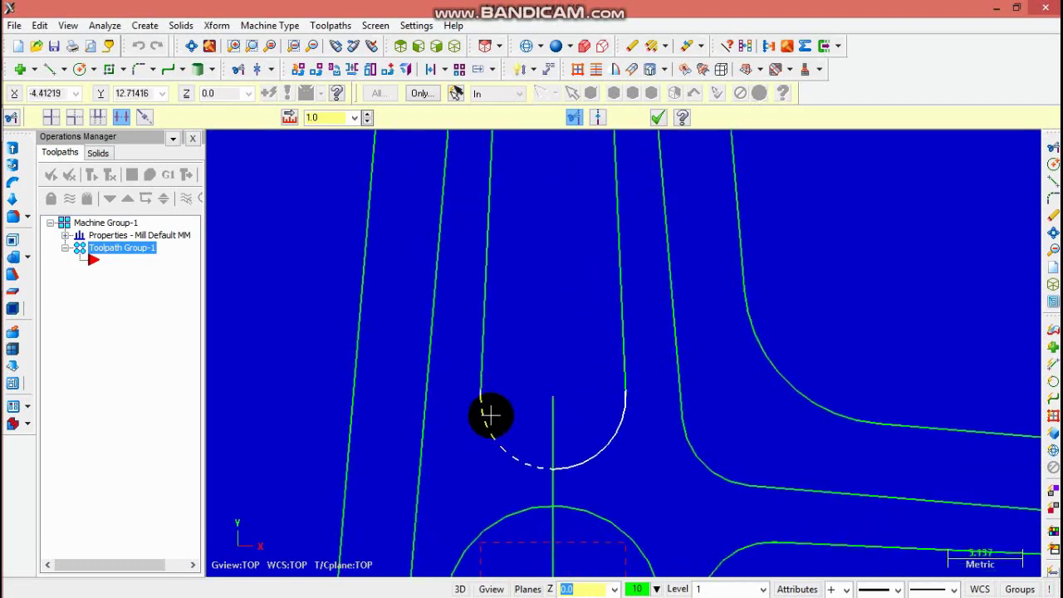
scroll(506, 362, up, 9)
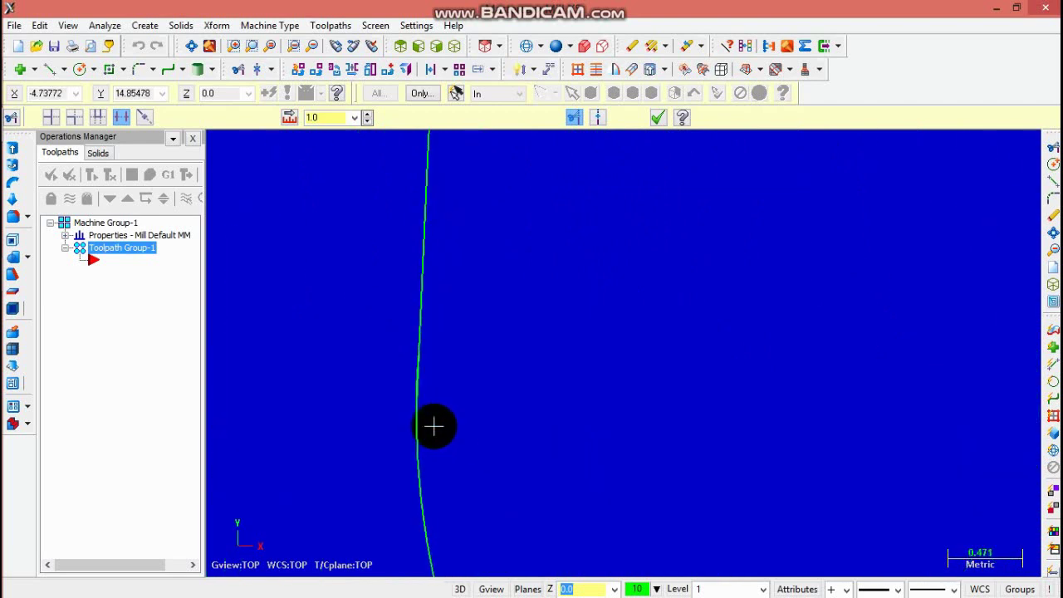
scroll(401, 308, up, 2)
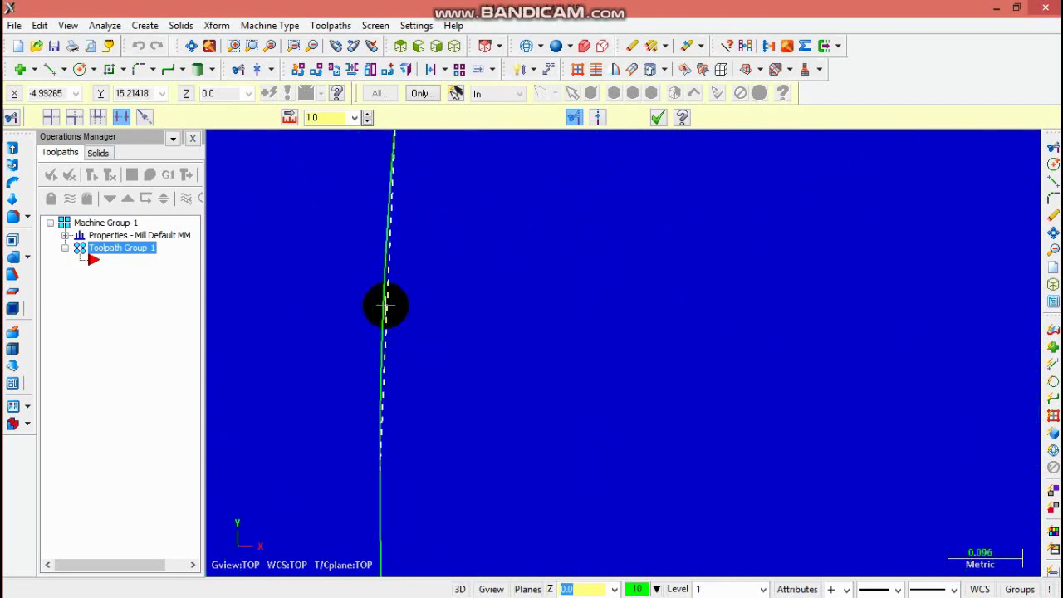
scroll(615, 283, down, 5)
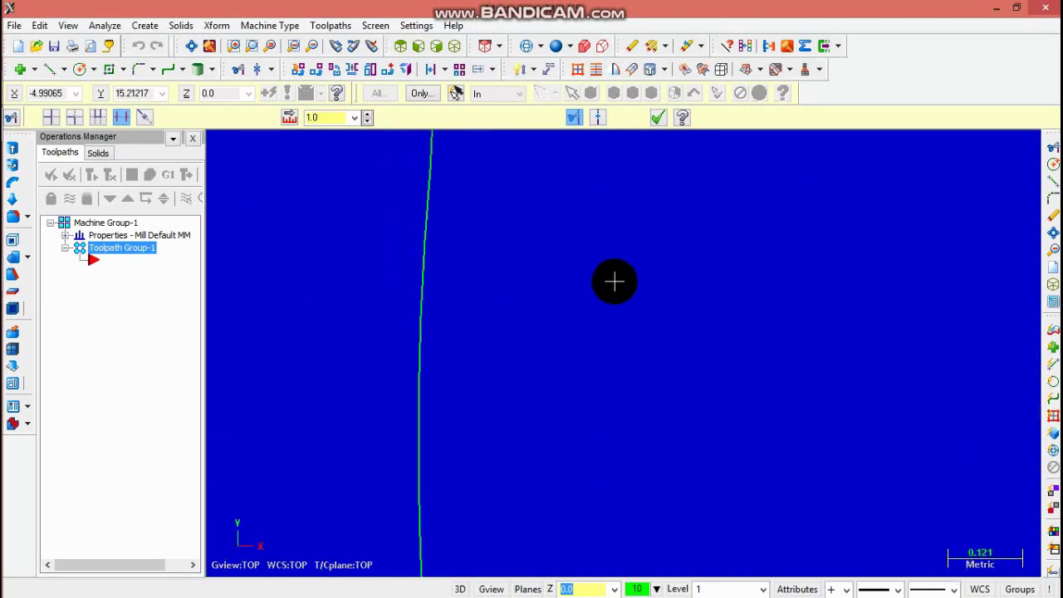
scroll(550, 249, down, 10)
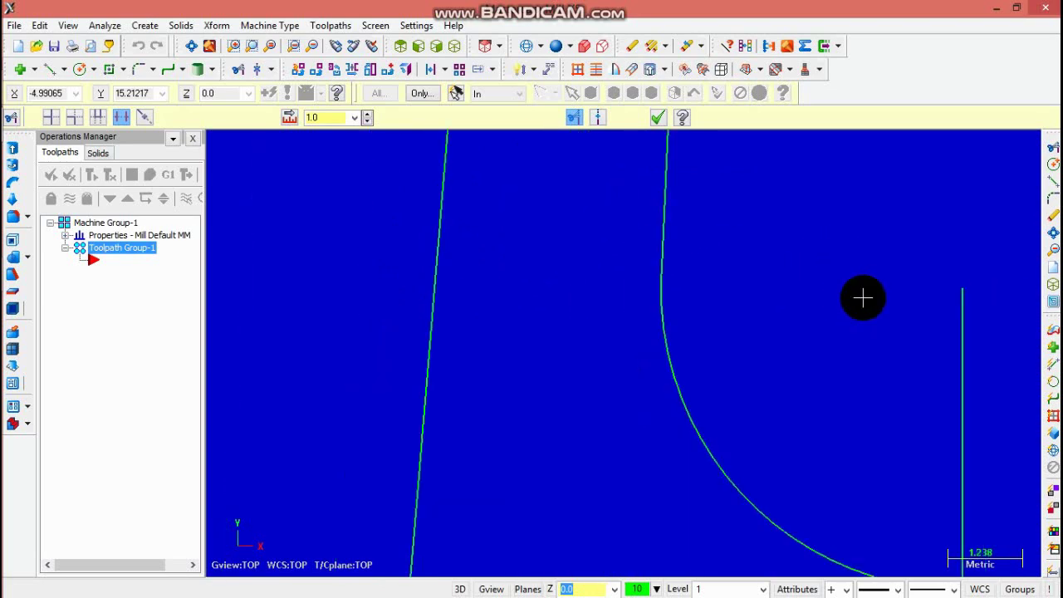
Trim the small overlap where the vertical slot's right line meets its lower end arc.
click(192, 46)
scroll(499, 416, up, 3)
scroll(499, 415, up, 9)
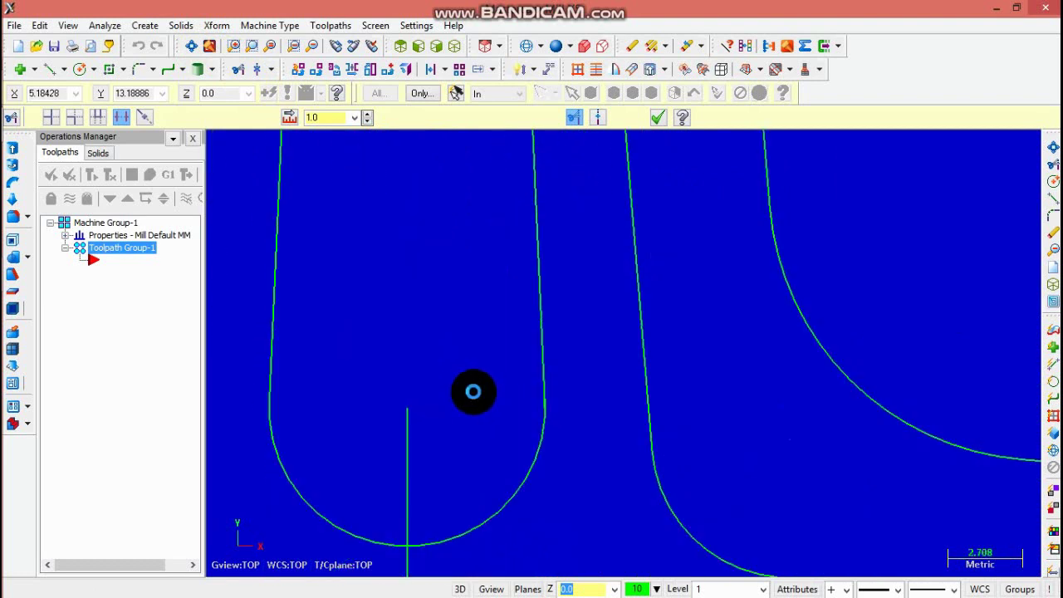
scroll(548, 406, up, 6)
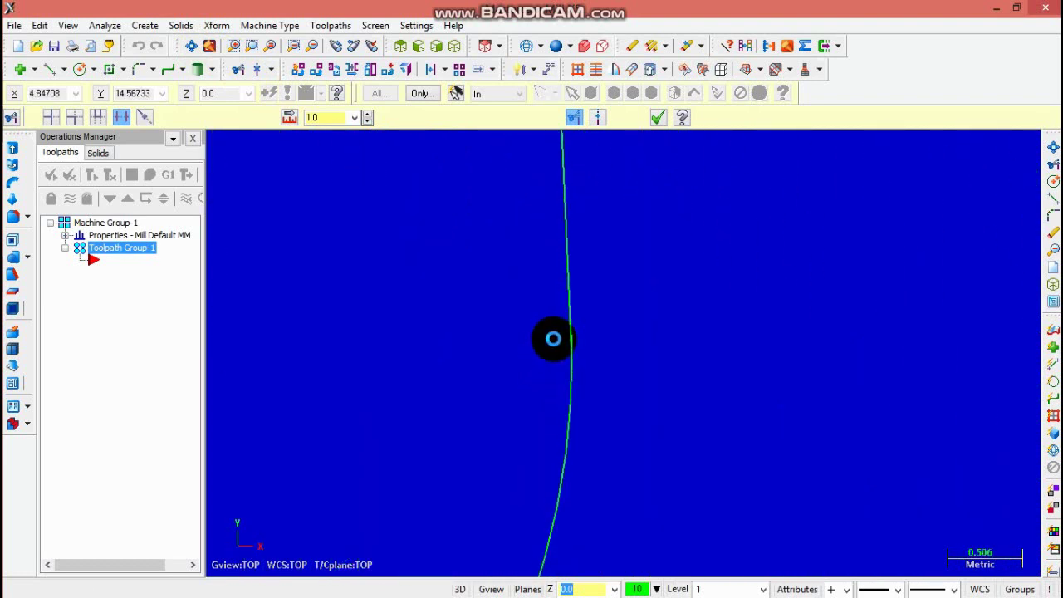
scroll(572, 264, up, 2)
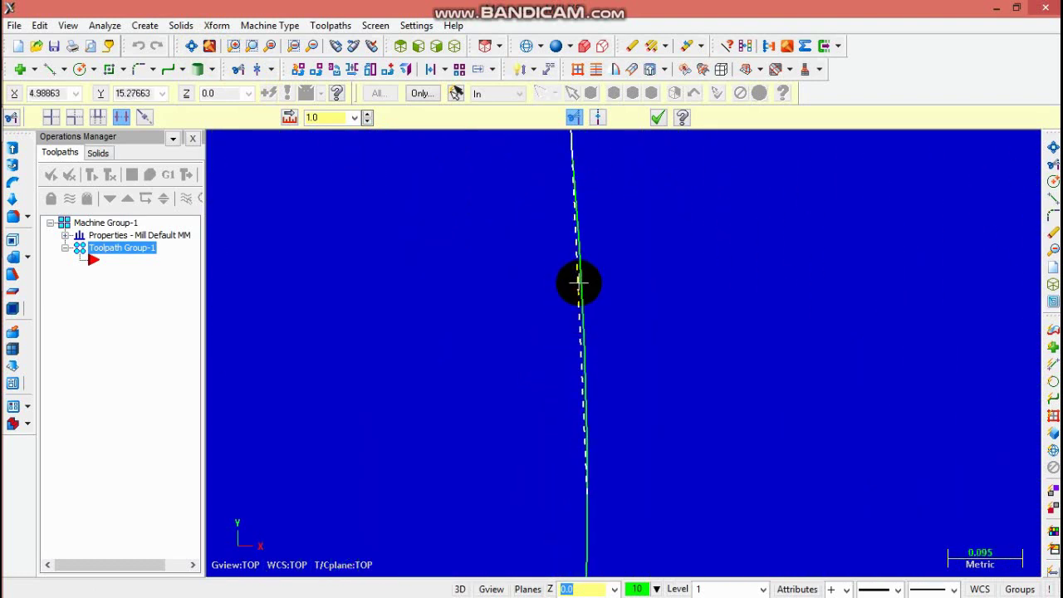
scroll(523, 321, down, 3)
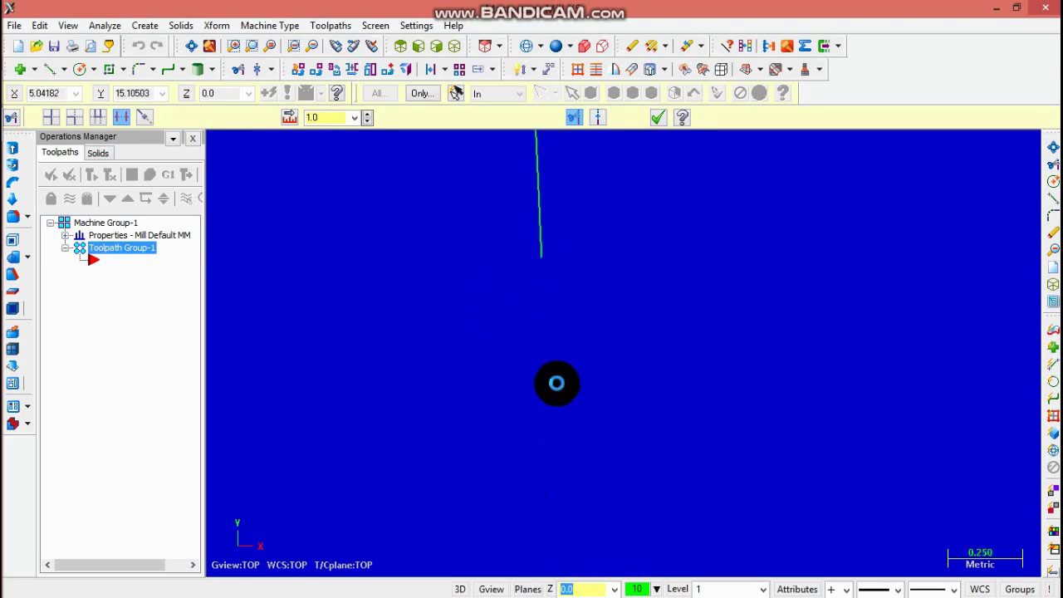
scroll(573, 391, down, 7)
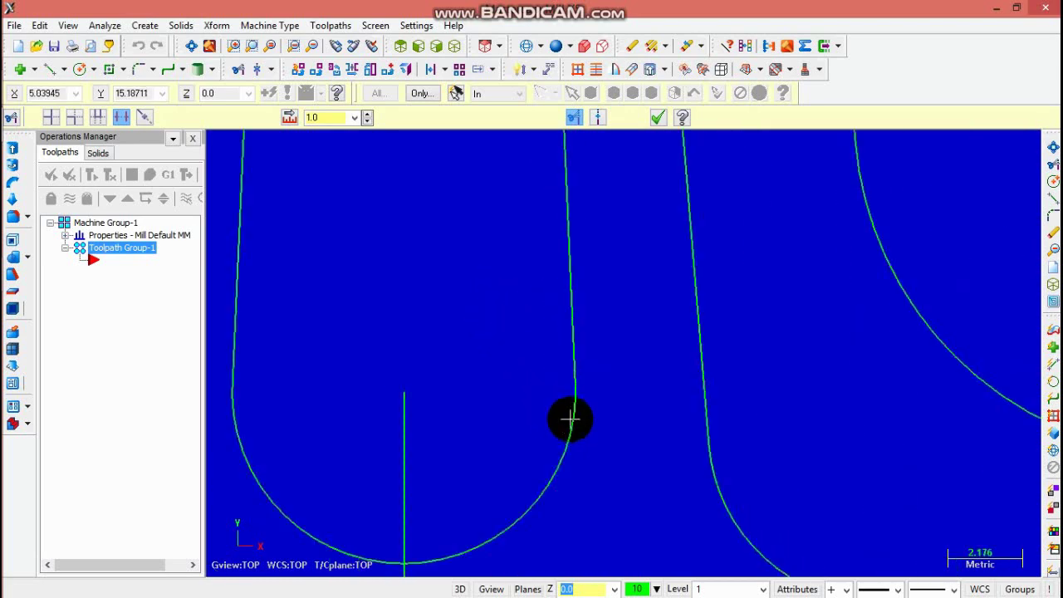
Trim the small overlap where the horizontal slot's lower line meets its large end arc near the origin.
scroll(570, 419, down, 7)
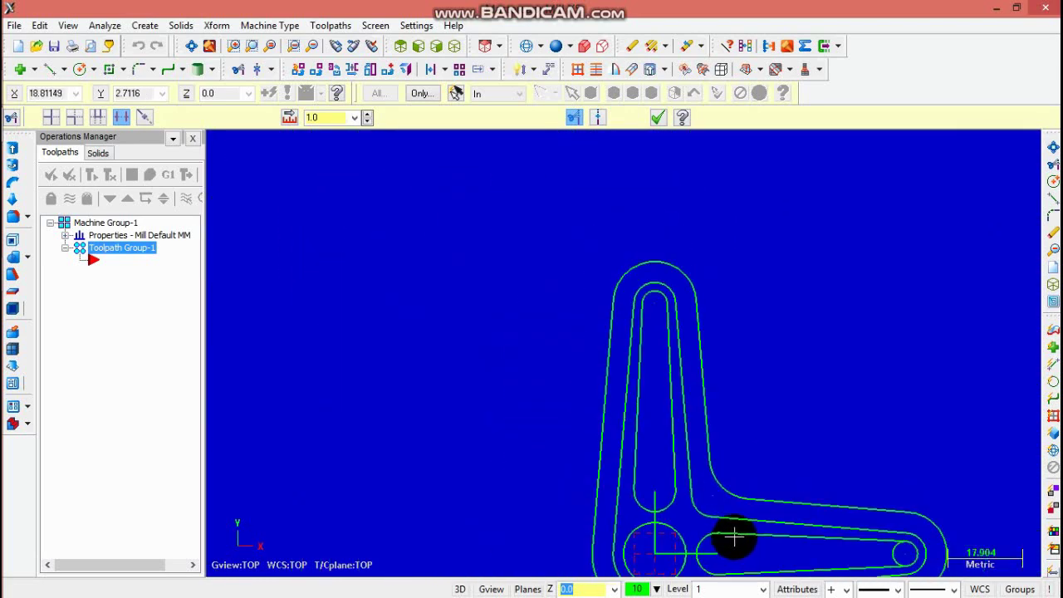
scroll(739, 557, down, 1)
scroll(743, 562, up, 5)
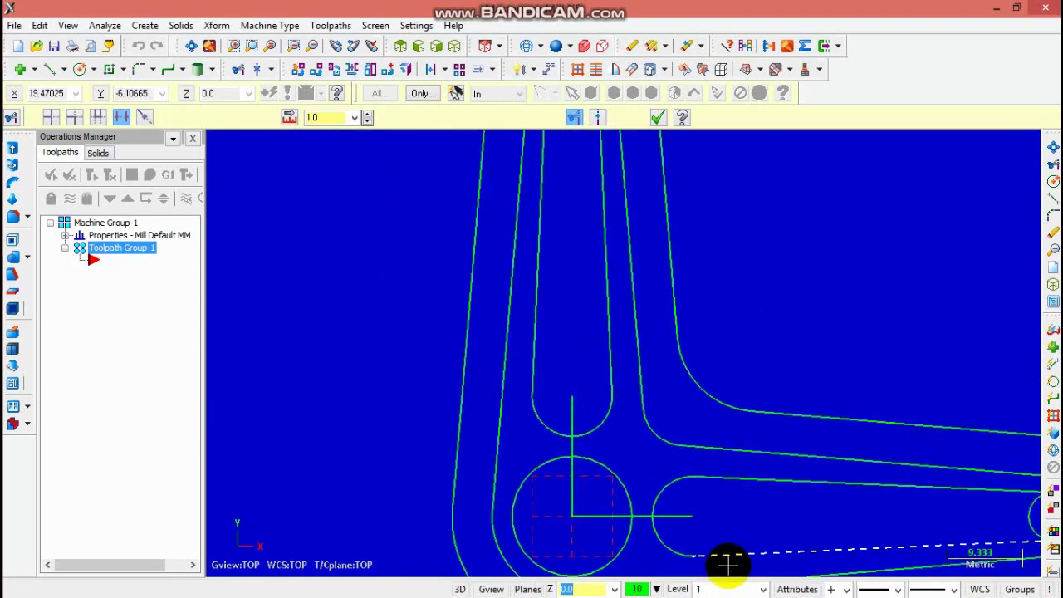
scroll(715, 558, up, 7)
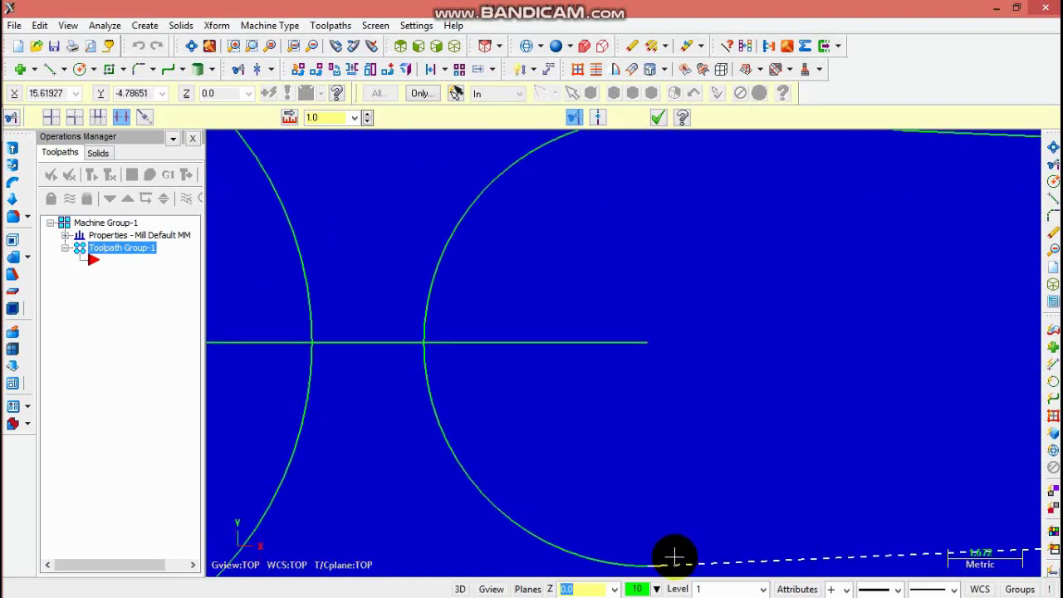
scroll(662, 549, up, 3)
scroll(680, 390, down, 1)
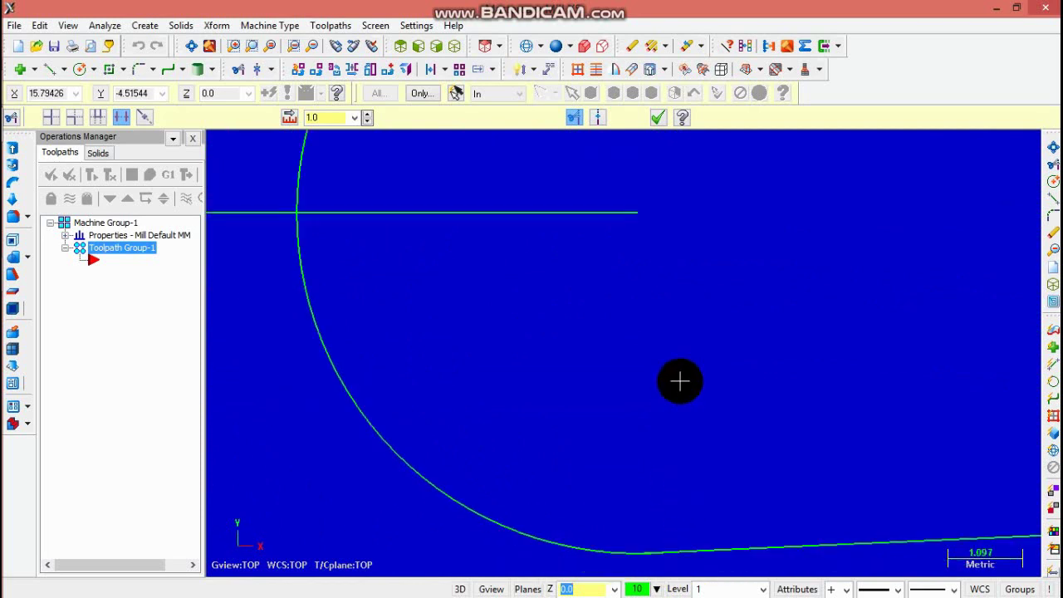
scroll(648, 498, up, 5)
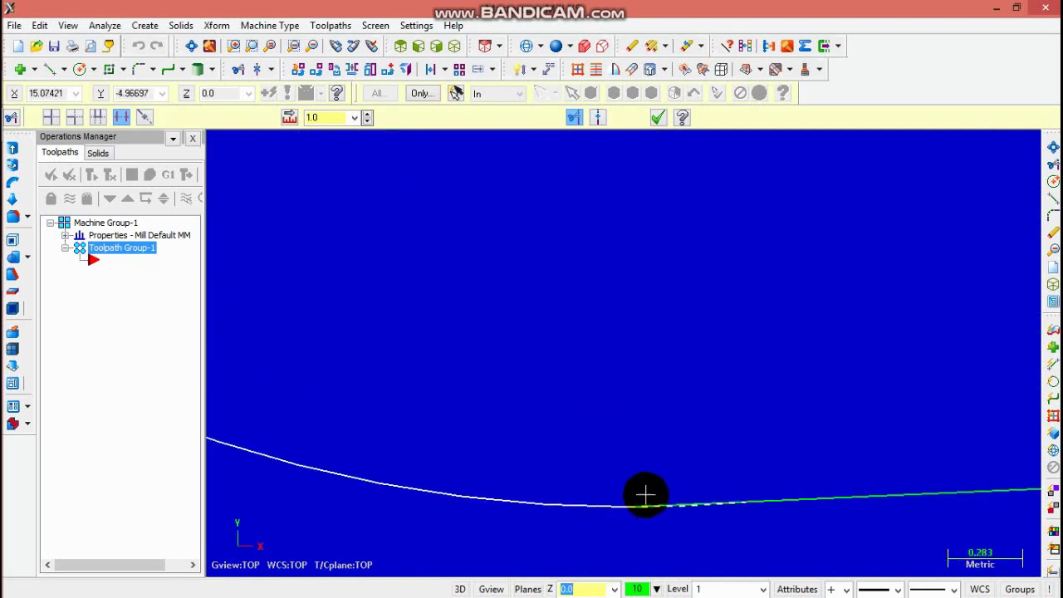
scroll(647, 495, up, 3)
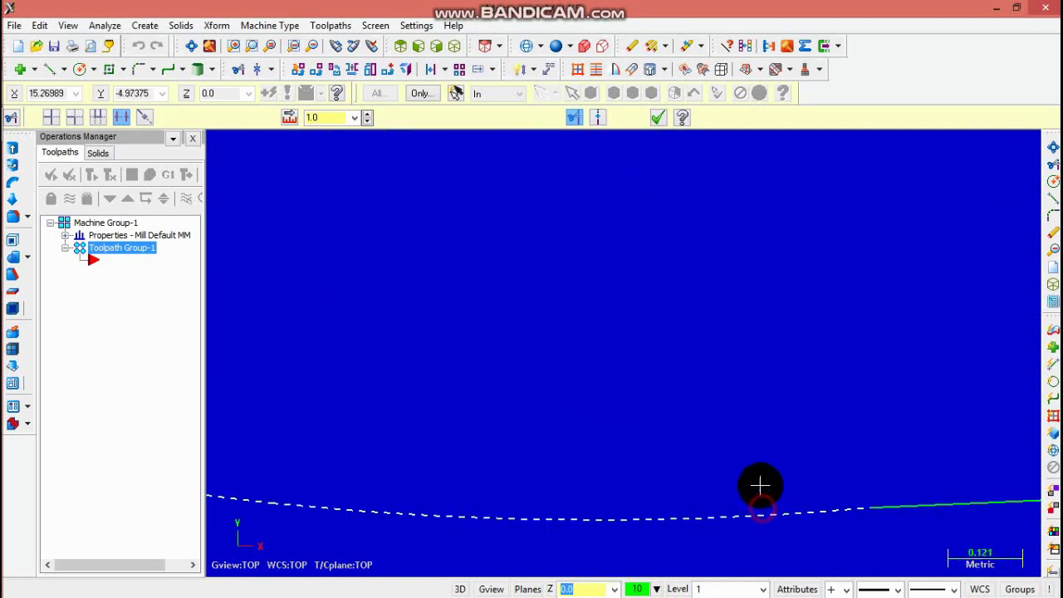
scroll(684, 351, down, 5)
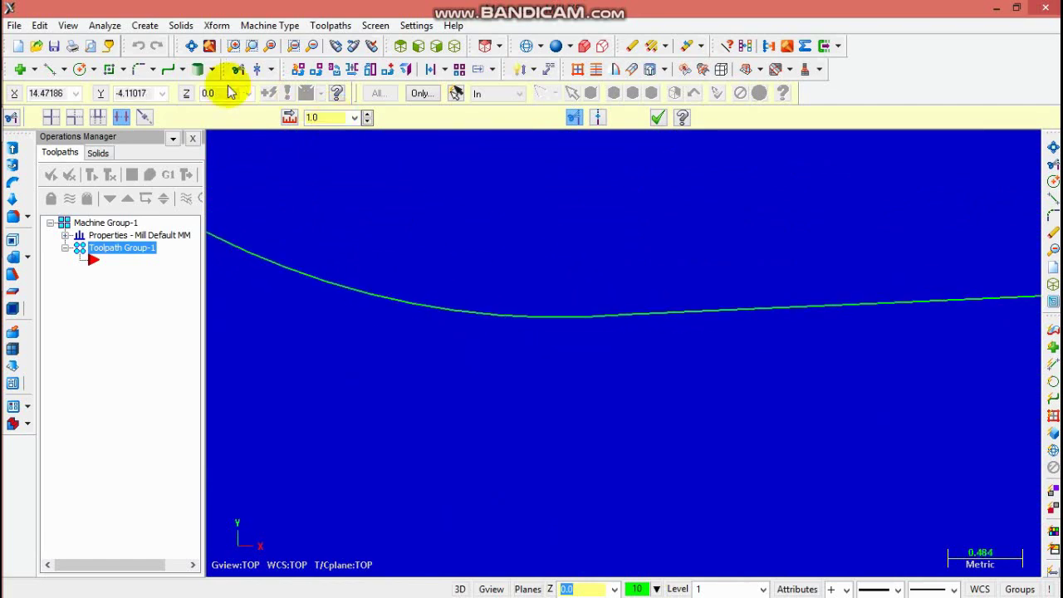
Trim the small overlap where the horizontal slot's upper line meets its large end arc.
click(191, 46)
scroll(523, 510, up, 4)
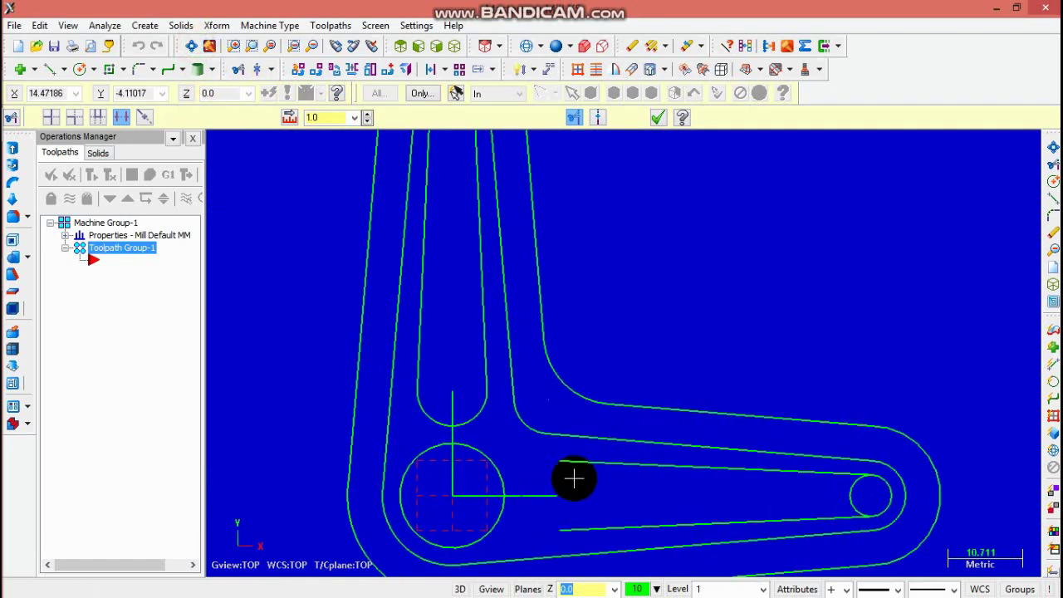
scroll(573, 477, up, 6)
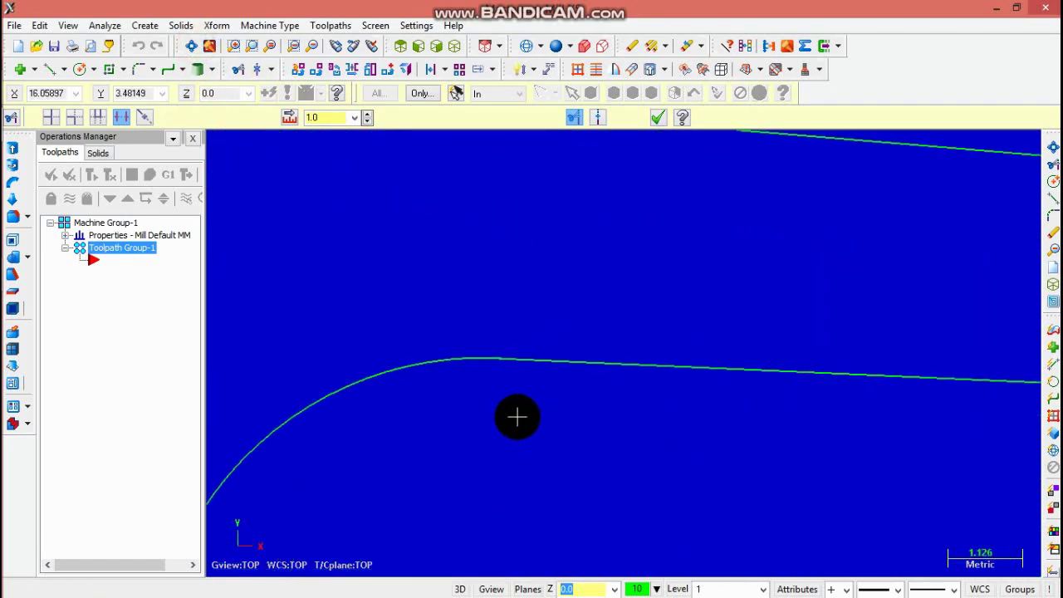
scroll(517, 416, up, 6)
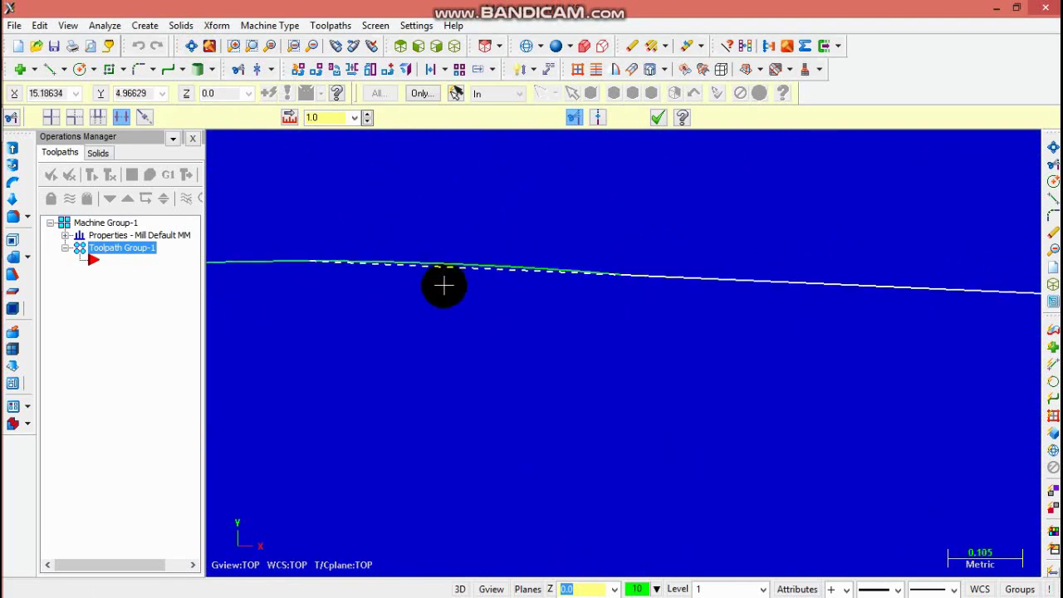
scroll(444, 285, up, 1)
click(459, 272)
scroll(263, 134, down, 1)
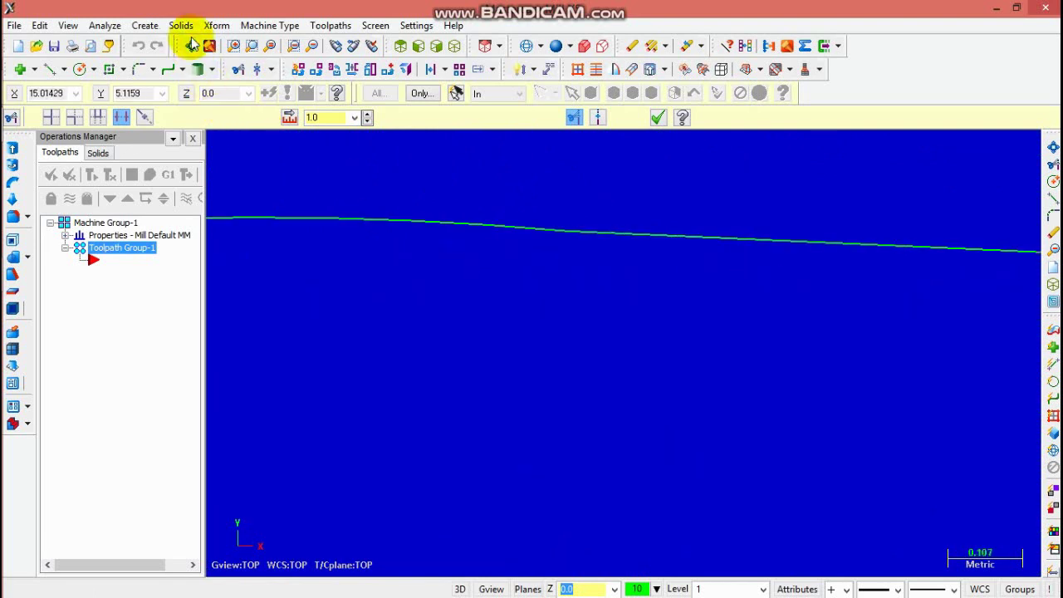
click(191, 44)
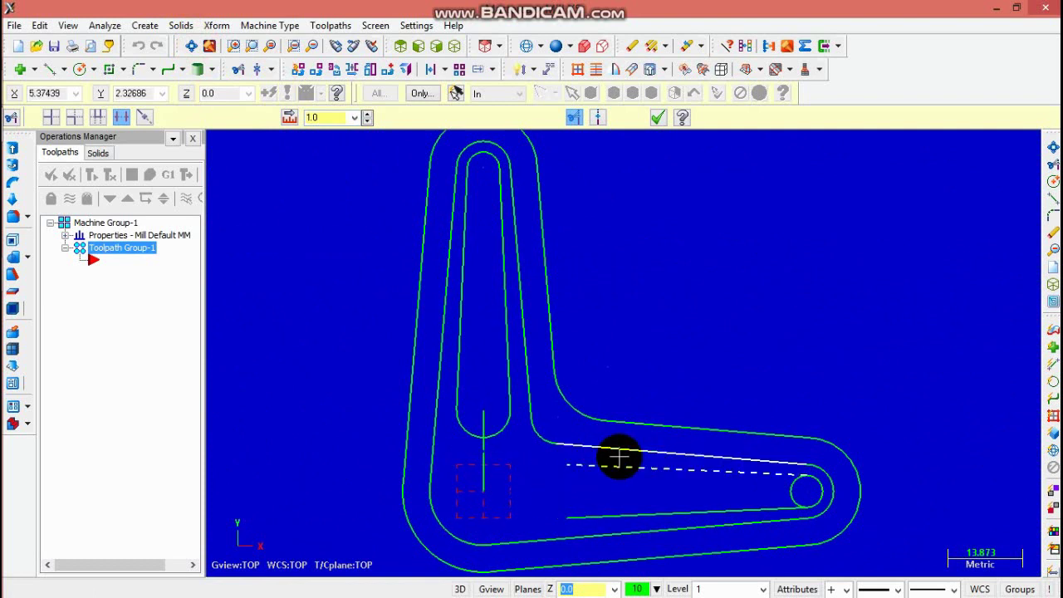
Leave the trimming and delete the two 15 mm construction lines running from the origin.
key(Escape)
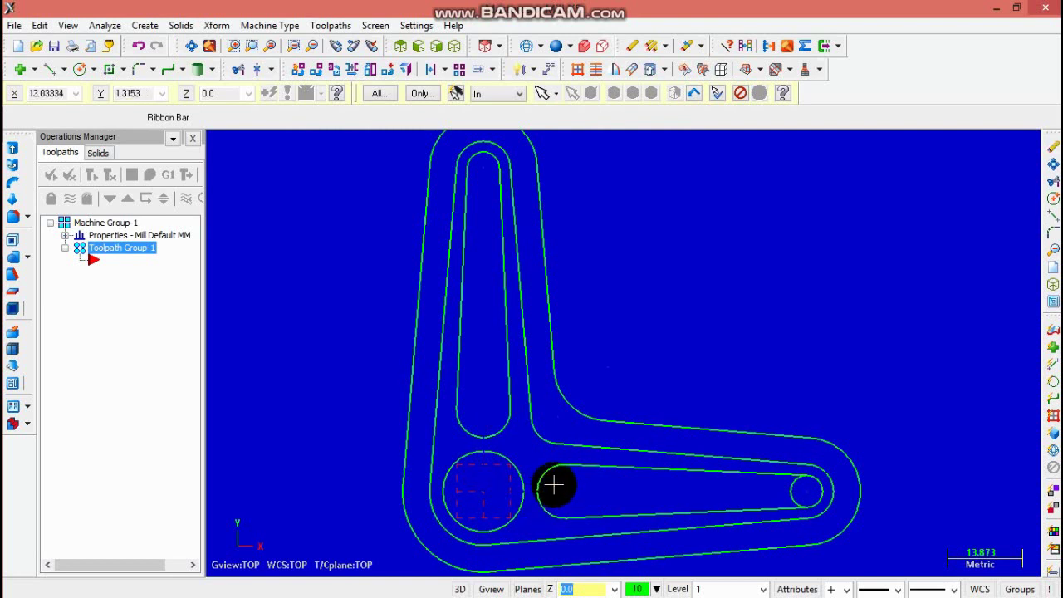
scroll(536, 350, down, 1)
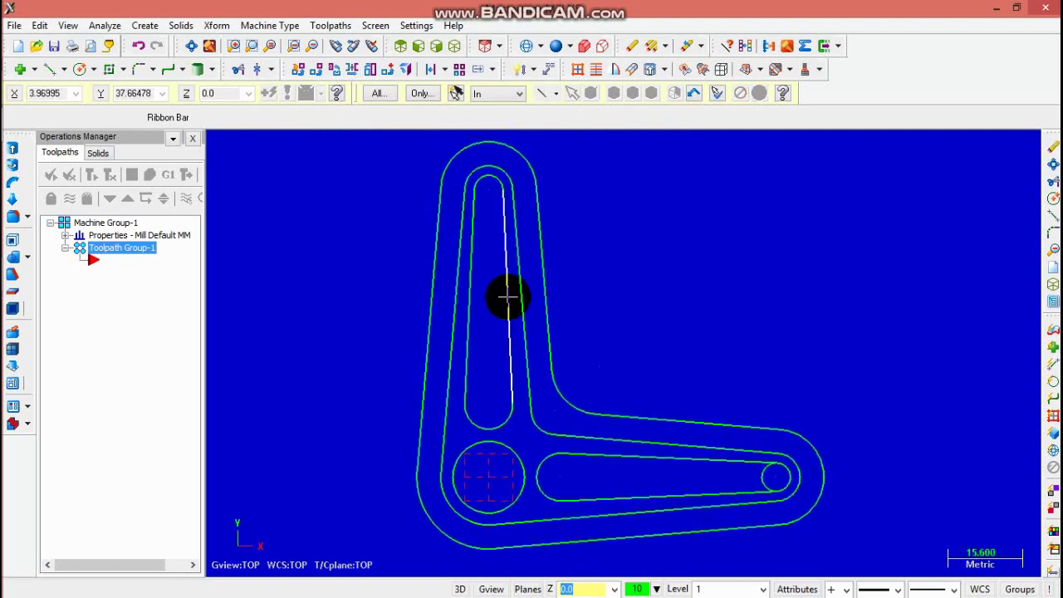
scroll(507, 296, down, 1)
In the machine group's stock setup, define rectangular stock from a bounding box around all entities.
click(84, 241)
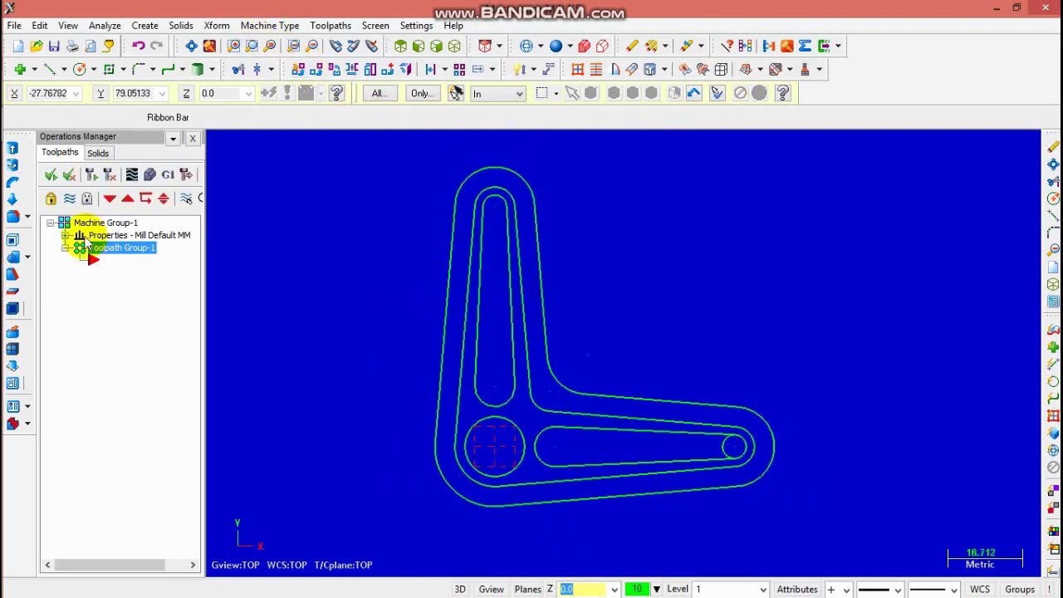
click(191, 47)
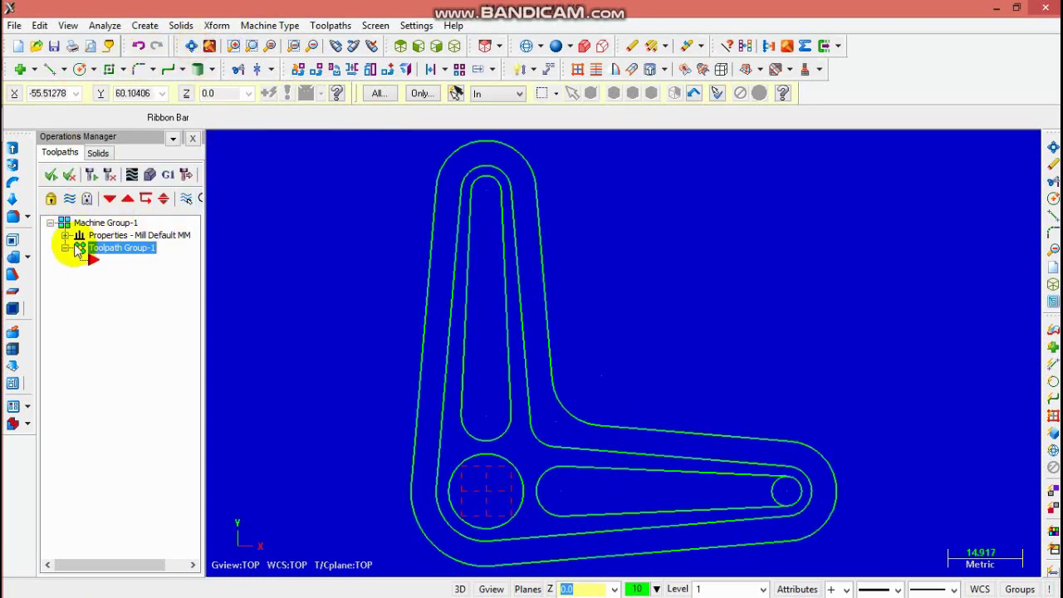
click(66, 235)
click(111, 274)
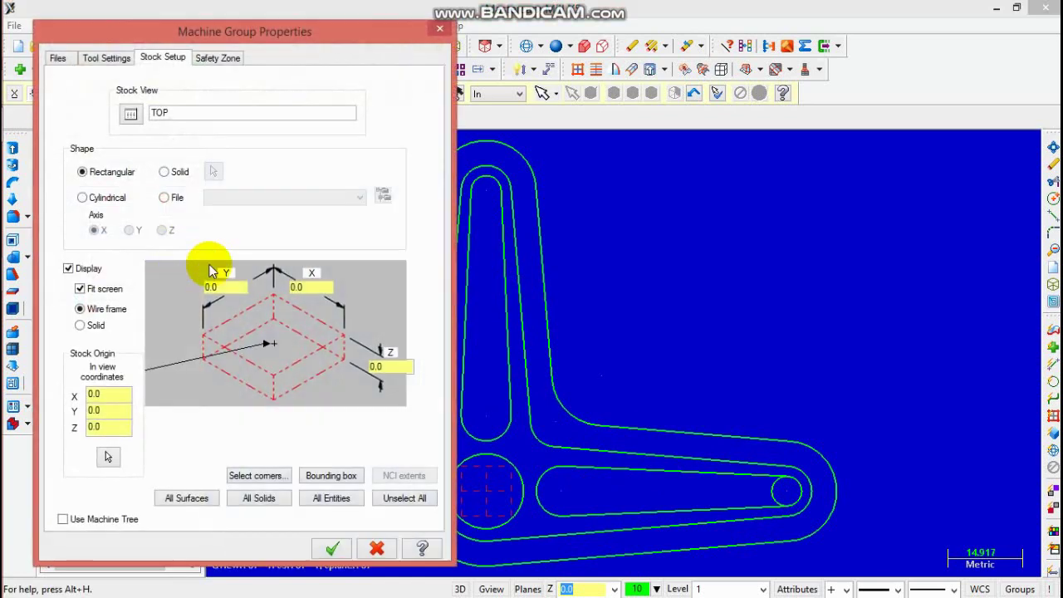
click(316, 474)
click(133, 482)
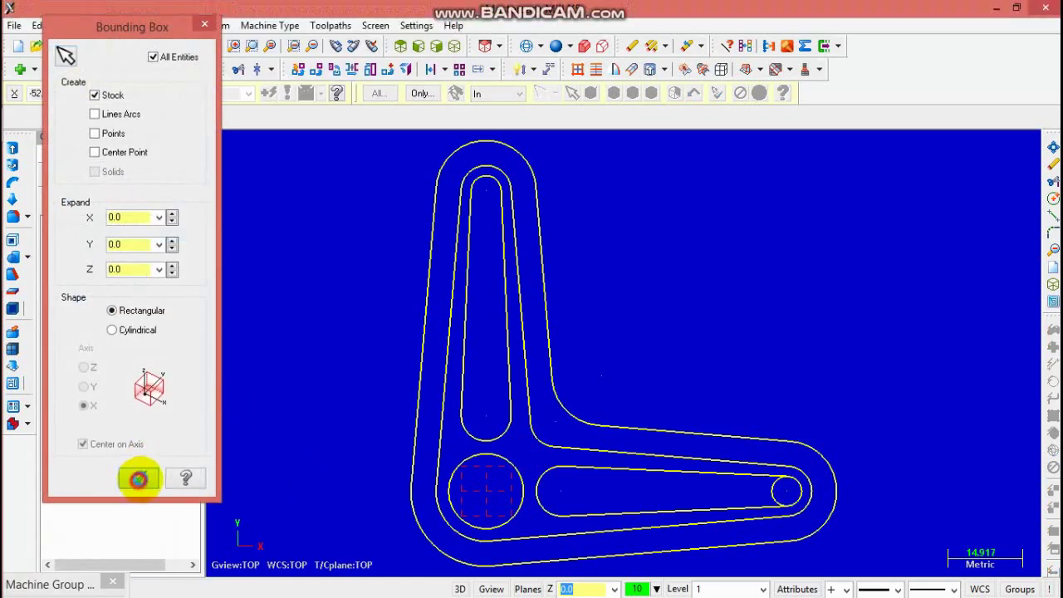
Set the rectangular stock's Z height to 70.0 and accept the stock setup.
click(394, 364)
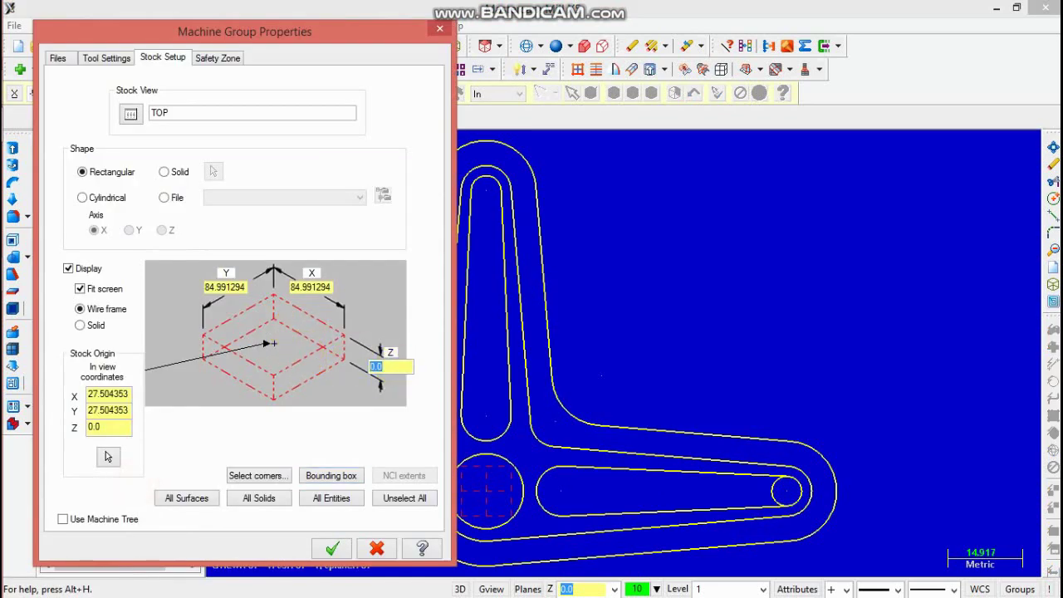
text(70.0)
click(332, 547)
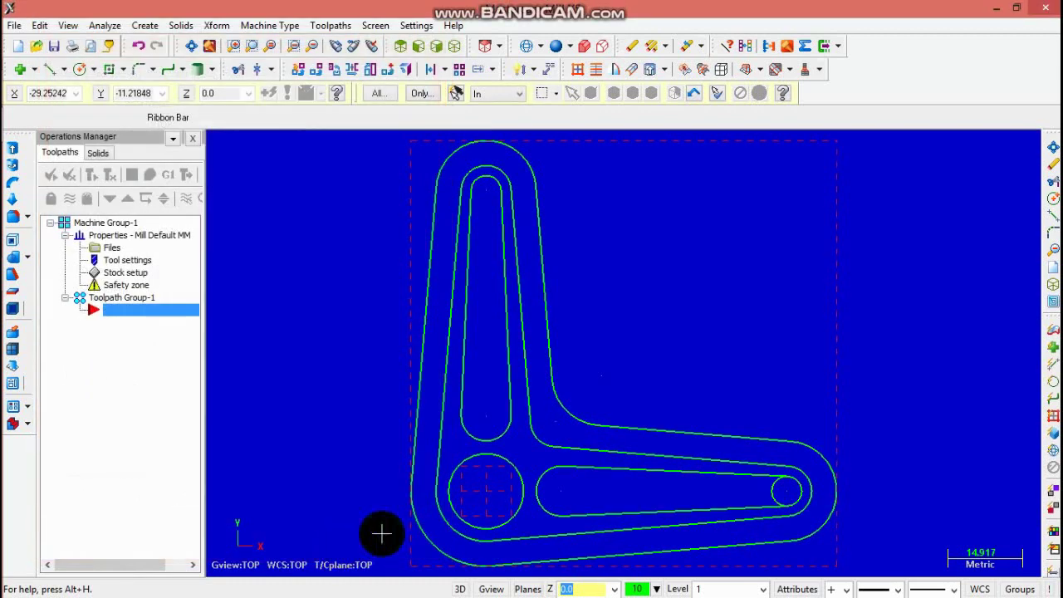
Create a contour toolpath with the default NC name, chaining the lever's outer profile.
click(331, 26)
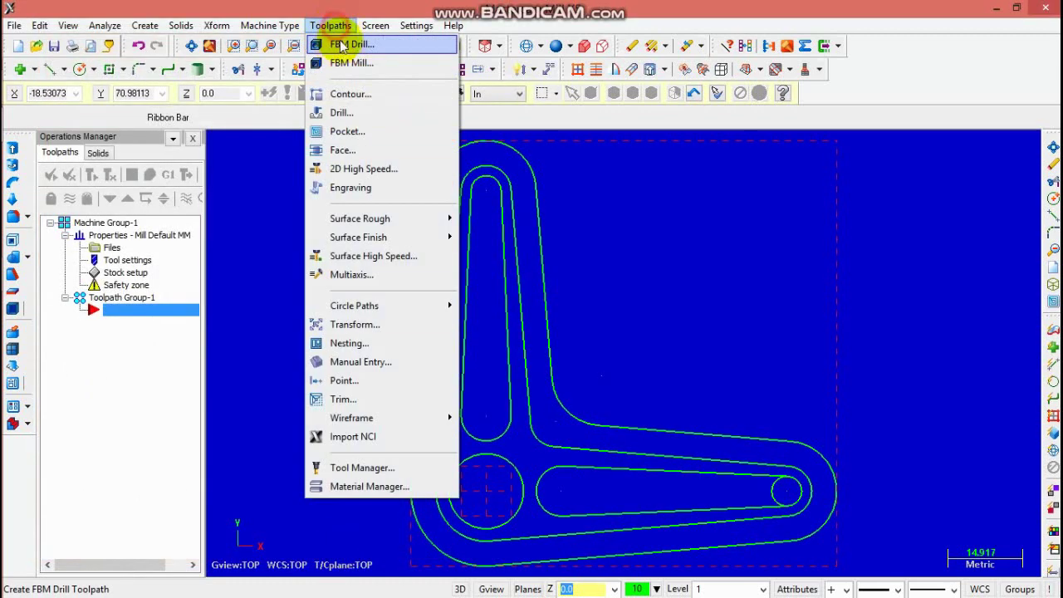
click(344, 95)
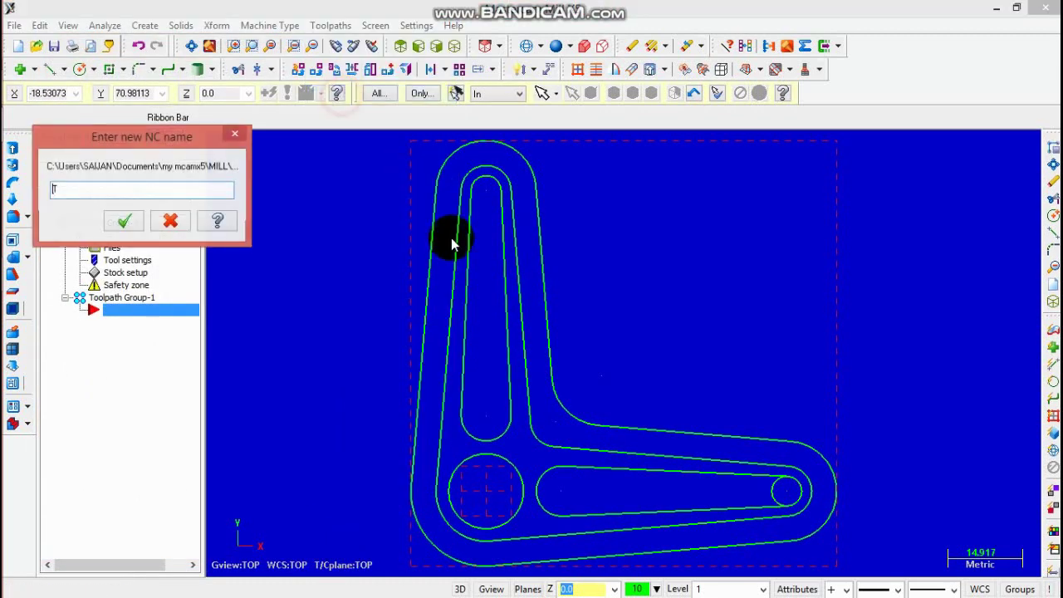
key(Return)
click(424, 238)
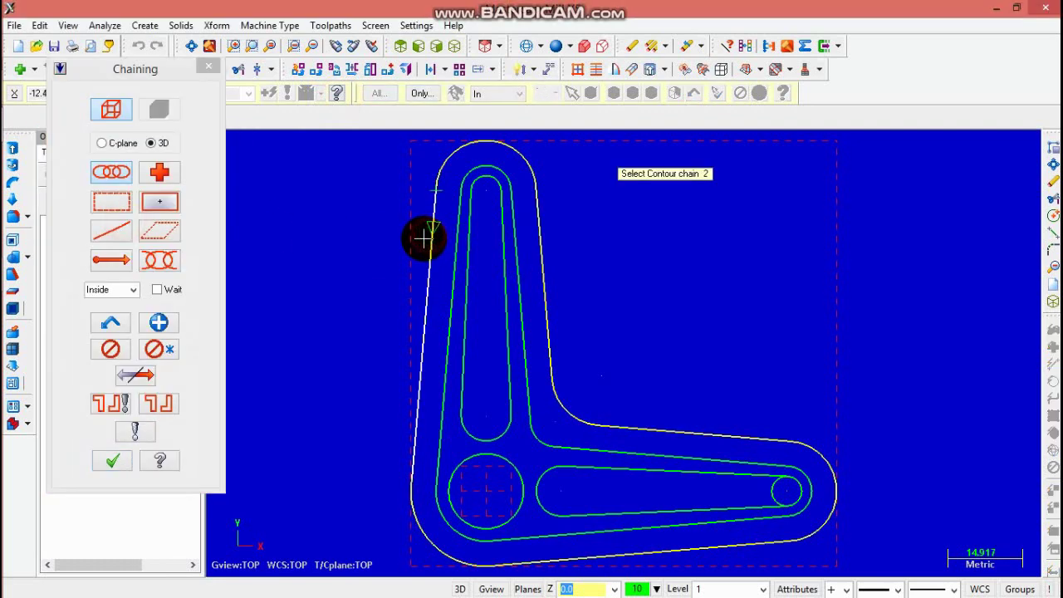
click(110, 461)
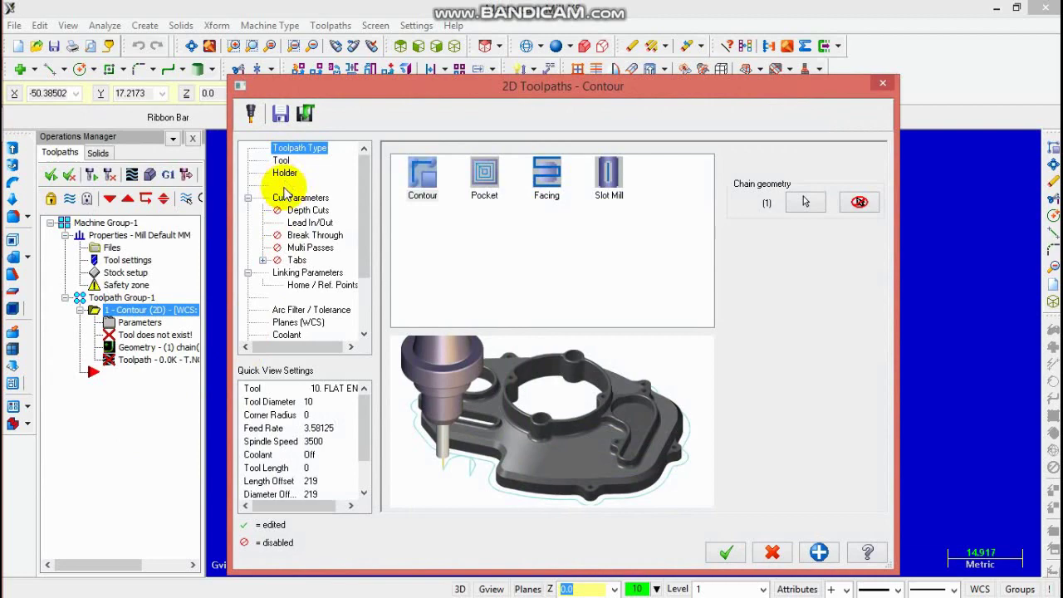
Choose the 10 mm flat endmill, number 219, from the tool library for the contour toolpath.
click(279, 161)
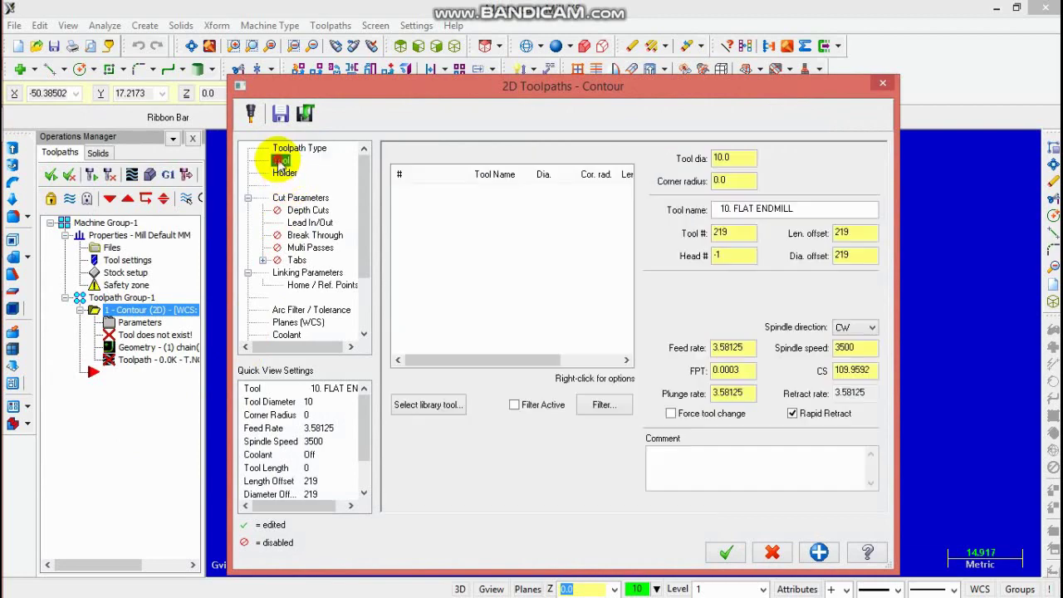
click(407, 404)
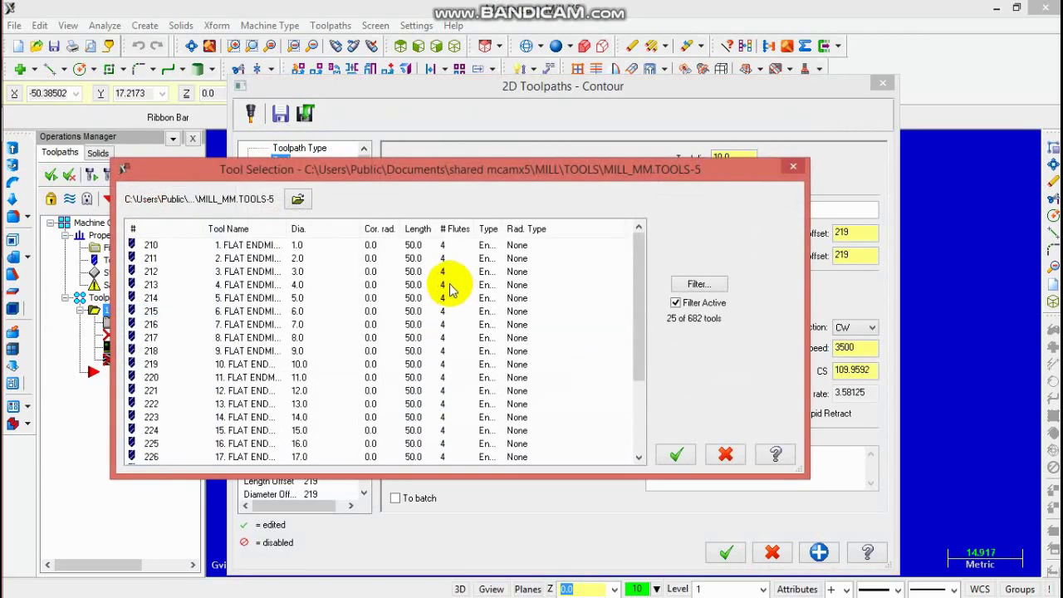
click(274, 363)
click(675, 454)
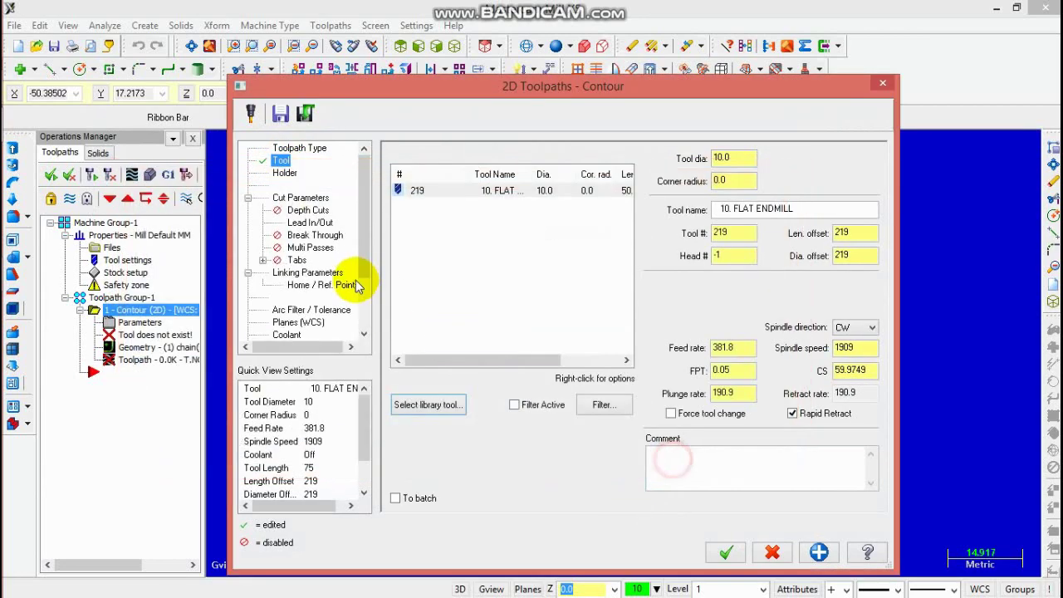
Enable depth cuts for the contour with a maximum rough step of 1.
click(303, 213)
click(446, 196)
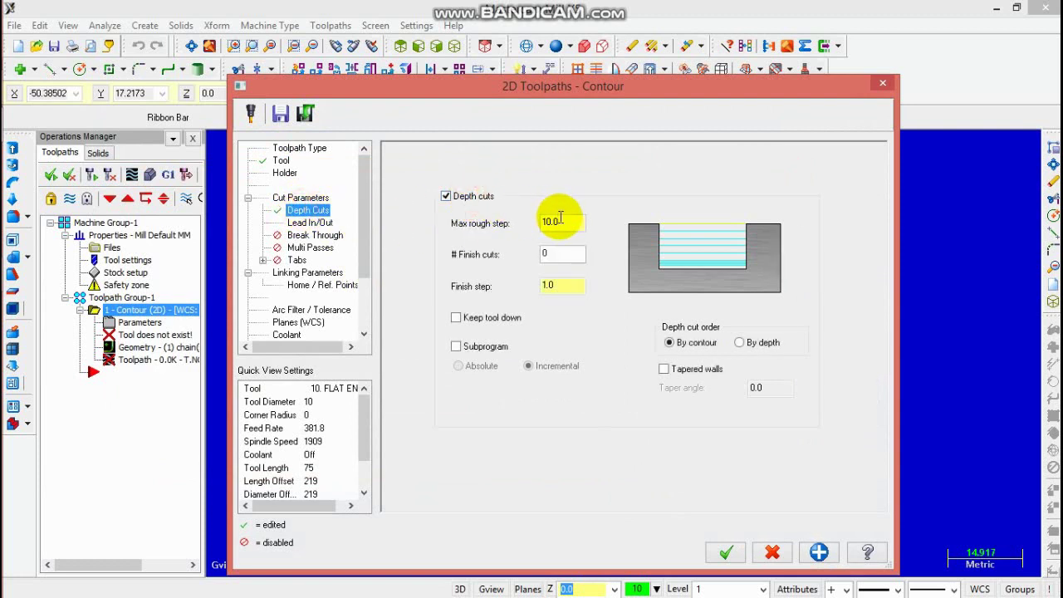
click(553, 221)
text(1)
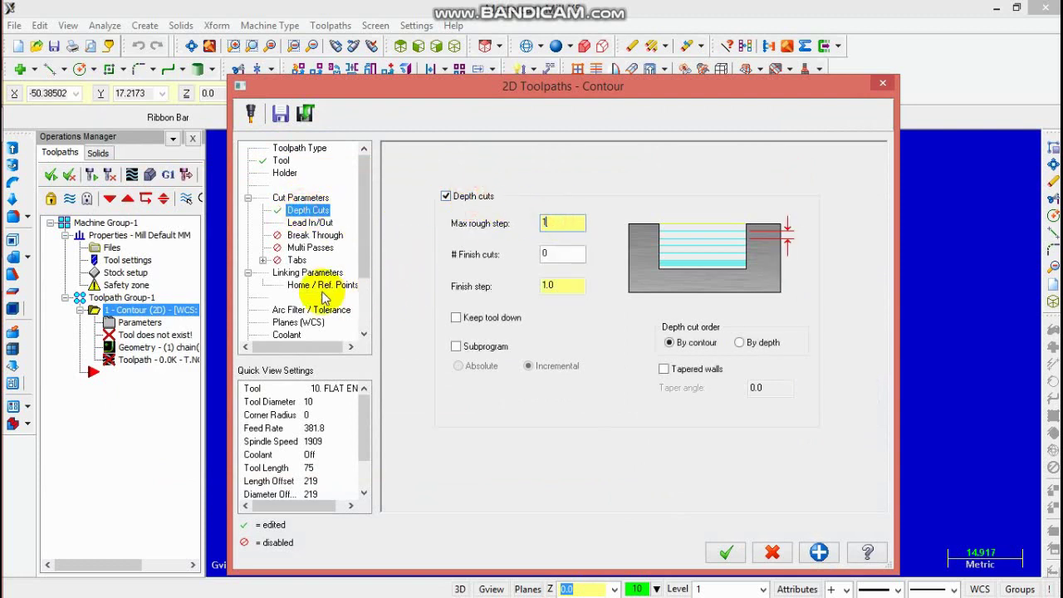
Enable multi passes, set the incremental cutting depth to -15, and generate the outer contour toolpath.
click(305, 249)
click(409, 171)
click(288, 274)
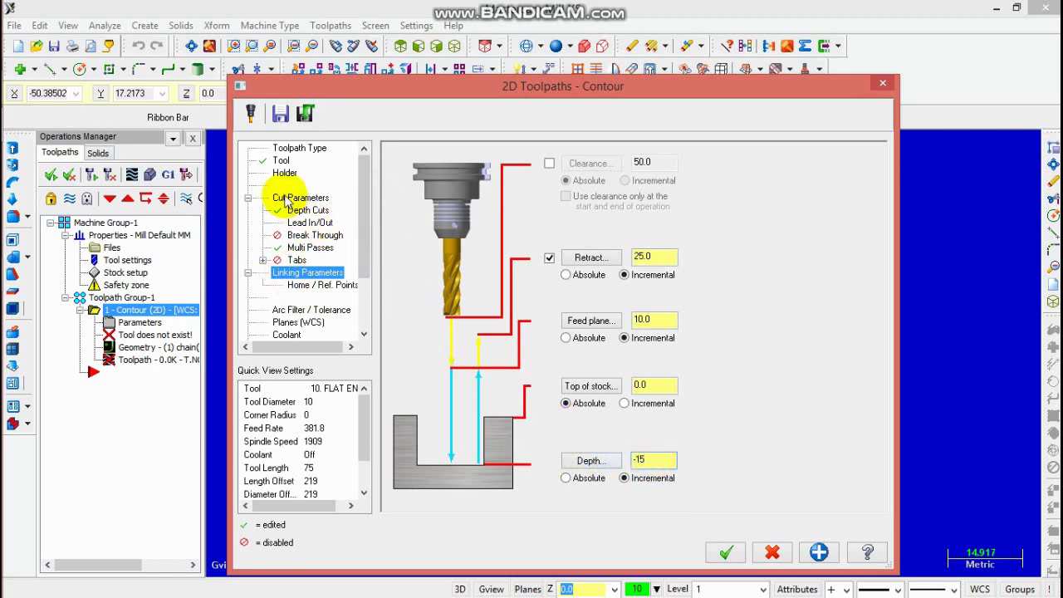
click(725, 554)
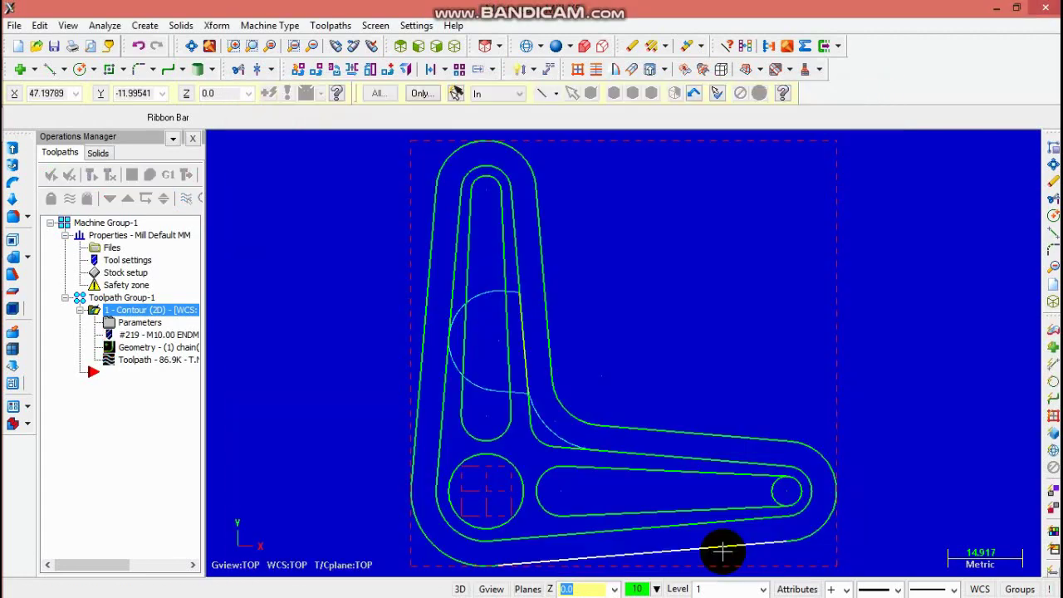
Reopen the outer contour's parameters and change the cutter compensation direction to Right.
click(139, 322)
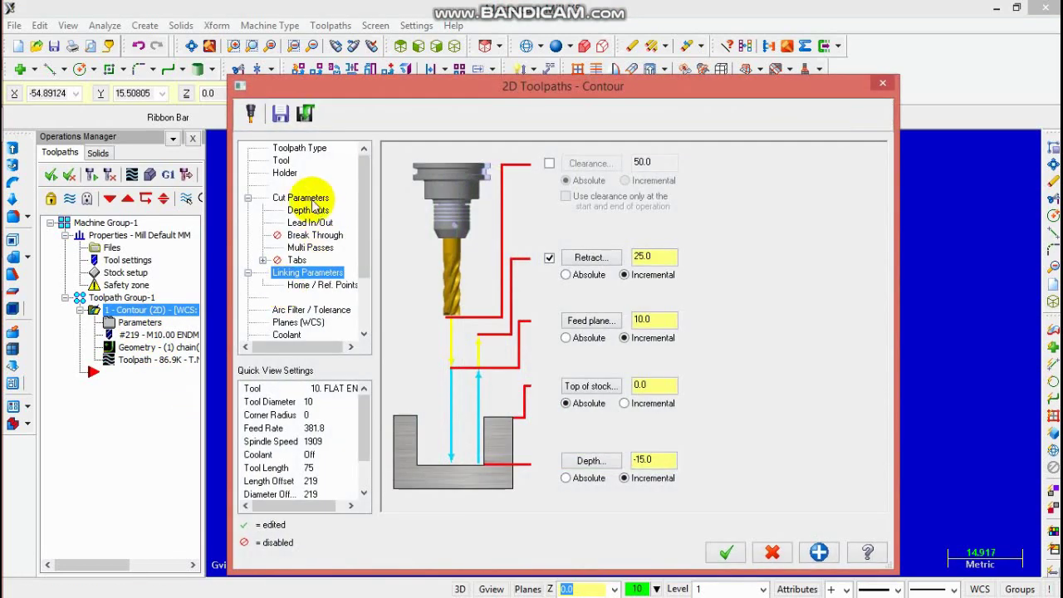
click(304, 198)
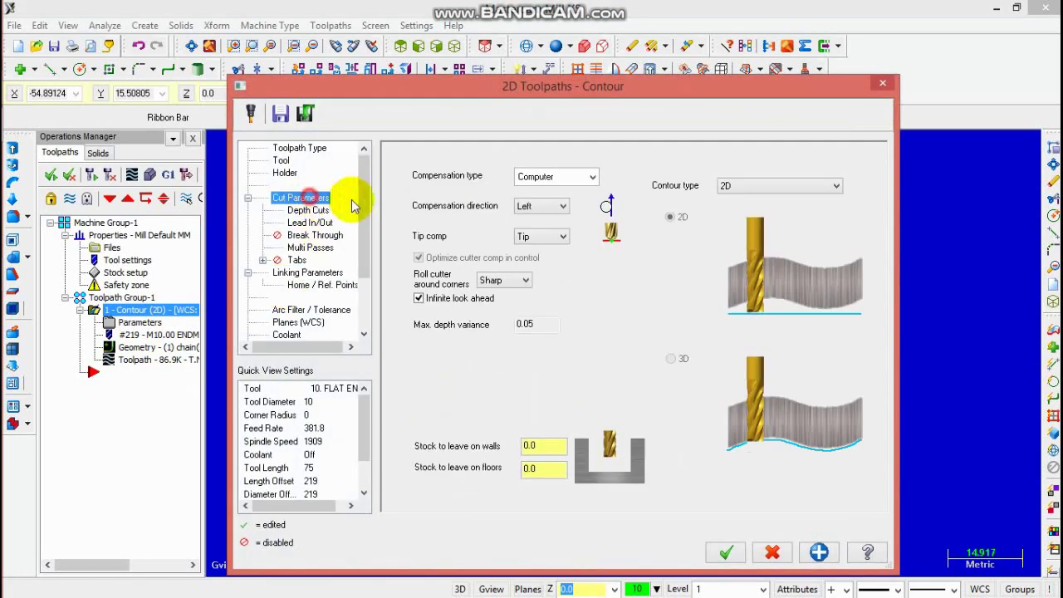
click(548, 231)
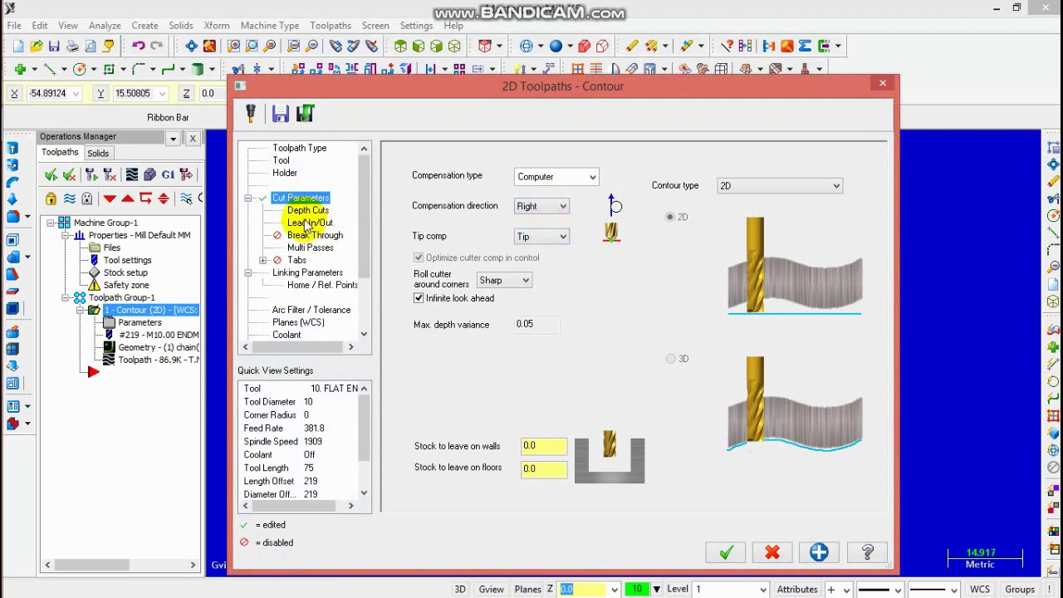
Set the multi passes to 17 rough passes with 3 mm spacing and regenerate the outer contour toolpath.
click(308, 249)
click(432, 170)
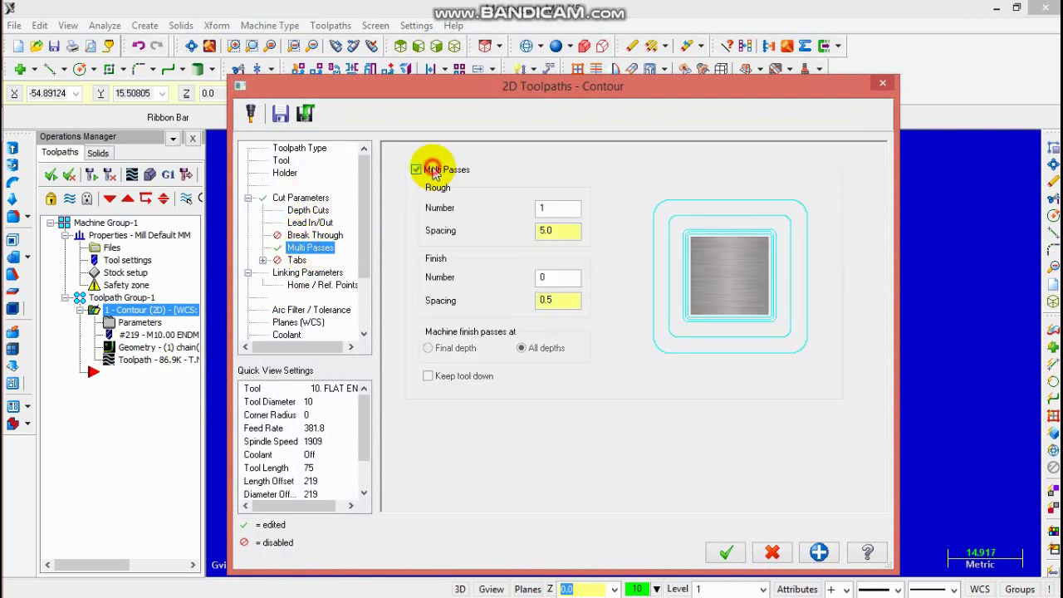
drag(567, 231, 450, 230)
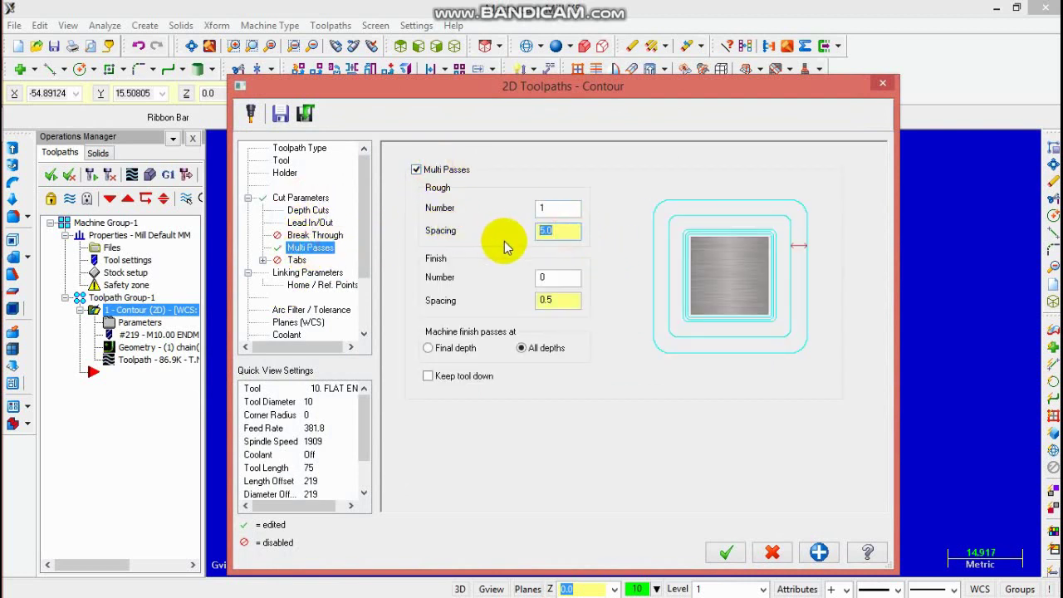
text(3)
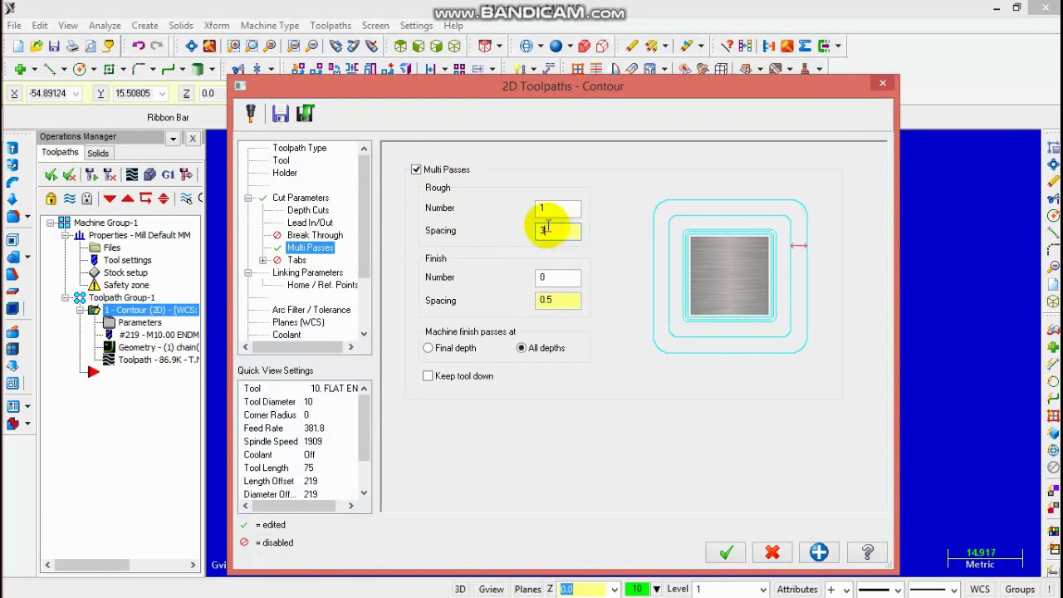
click(555, 207)
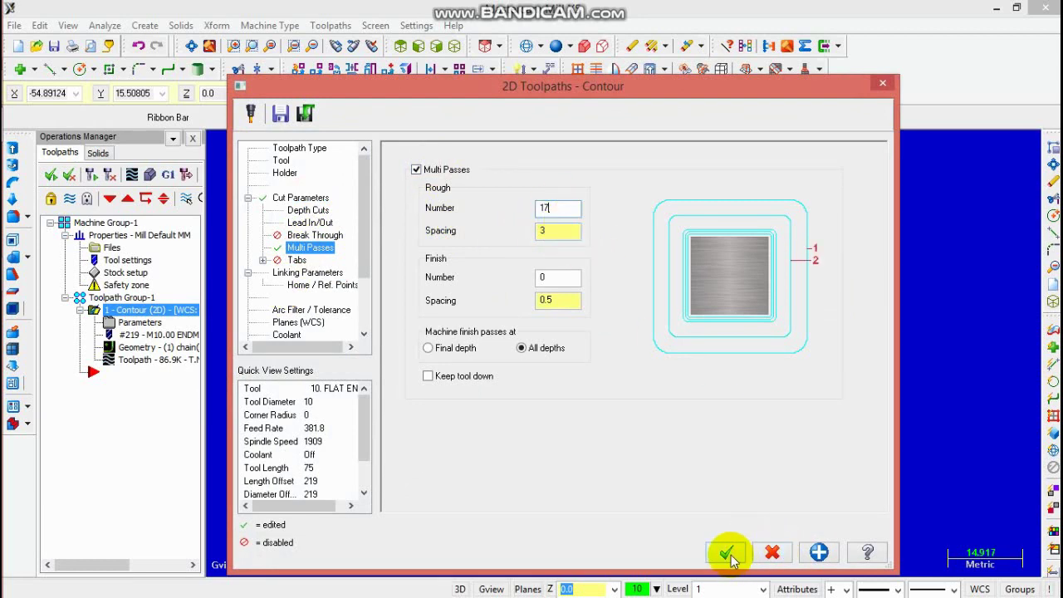
click(725, 552)
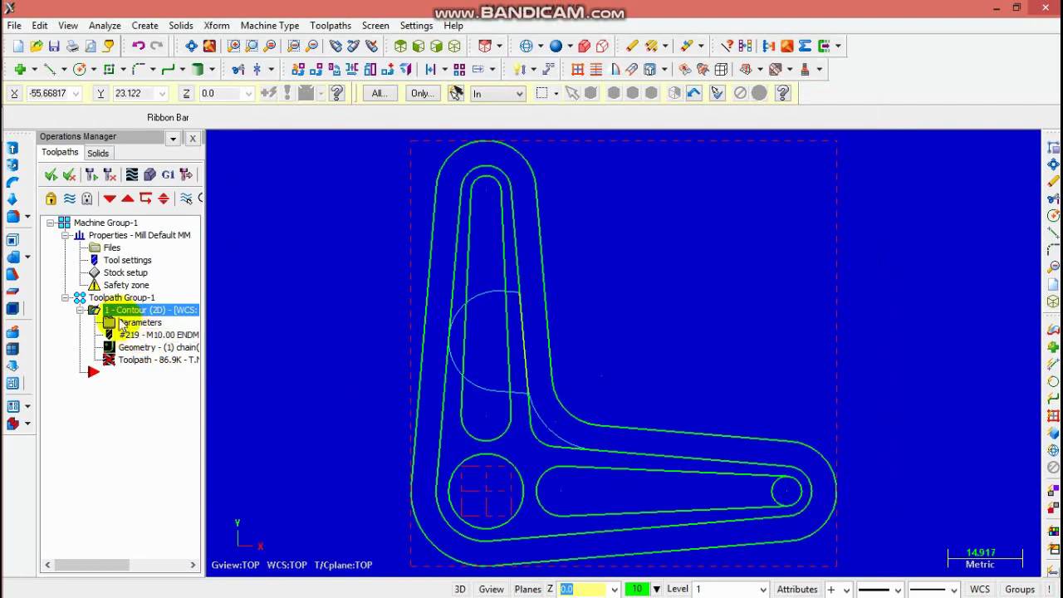
click(93, 181)
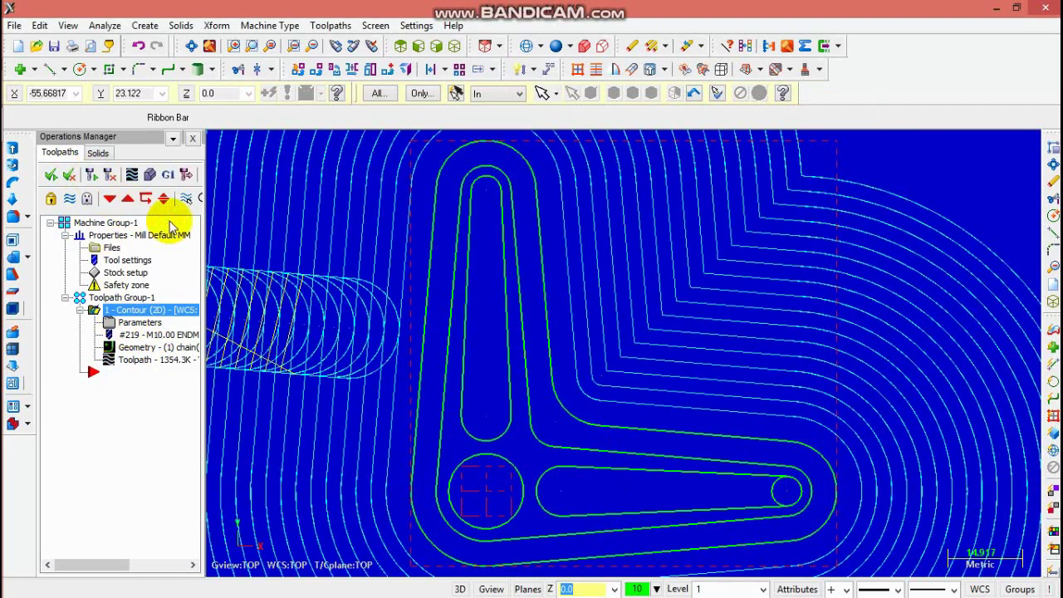
Raise the outer contour's number of rough passes to 20 and regenerate the toolpath.
scroll(649, 287, down, 4)
scroll(646, 310, down, 2)
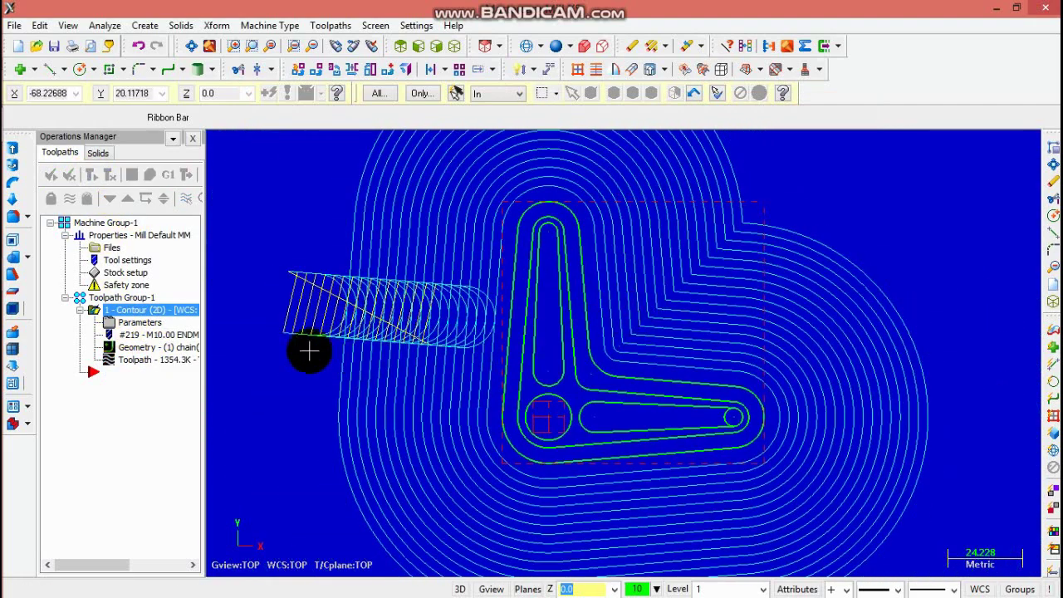
click(135, 323)
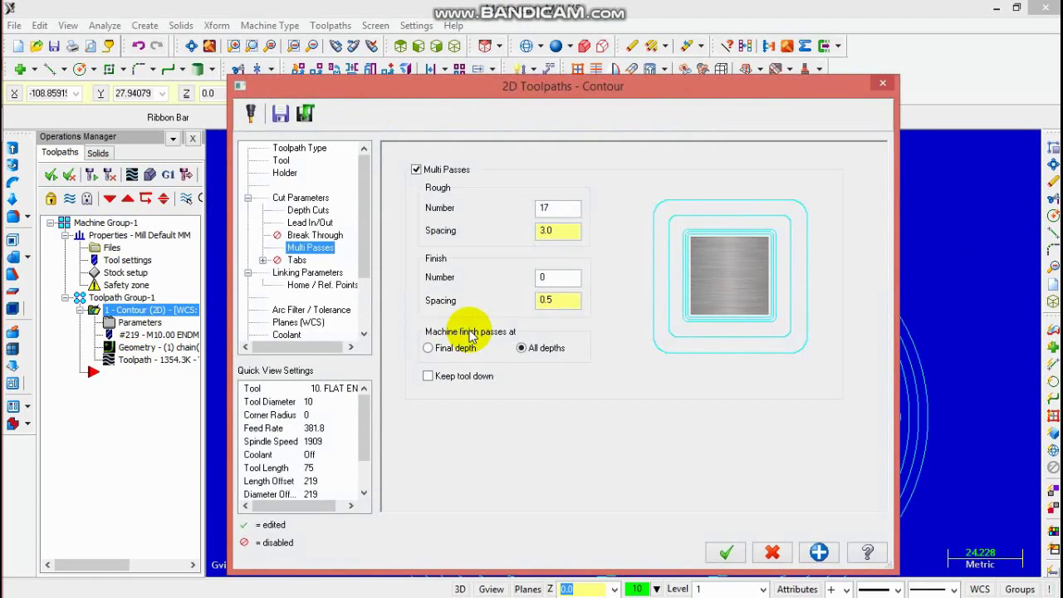
double_click(574, 208)
text(20)
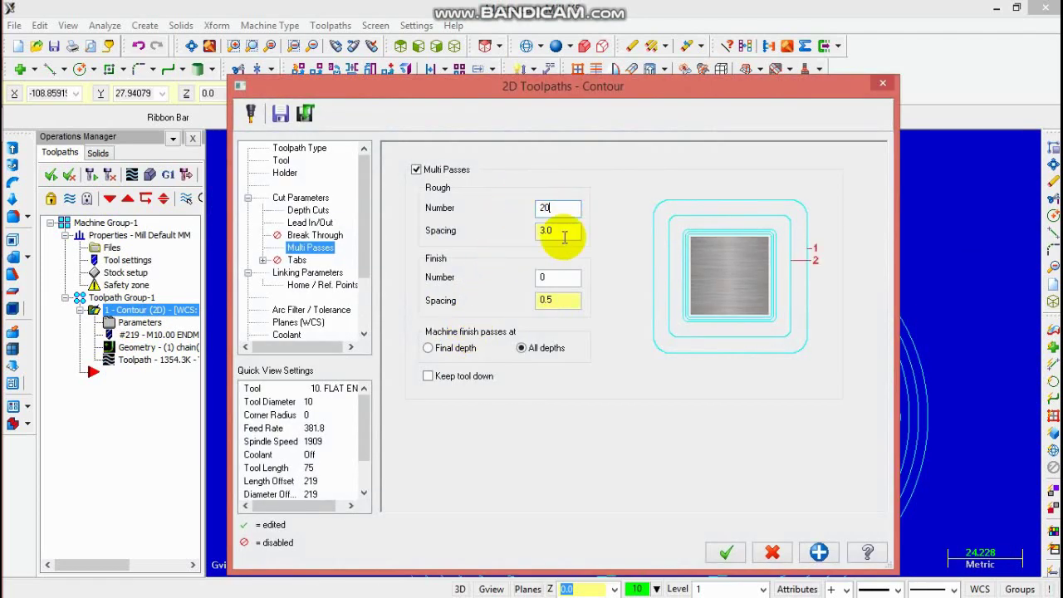
click(729, 552)
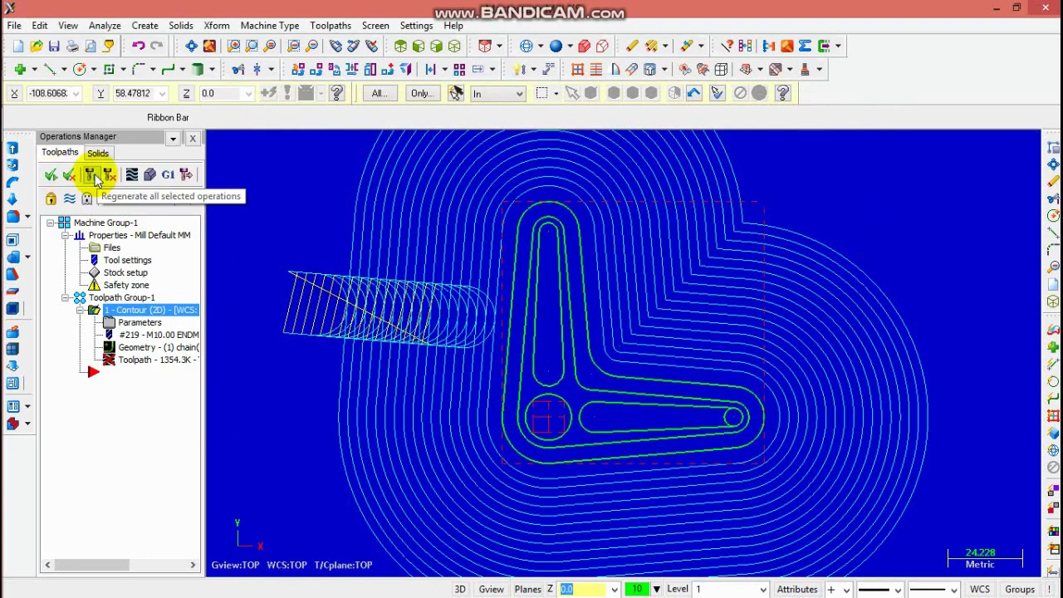
click(91, 176)
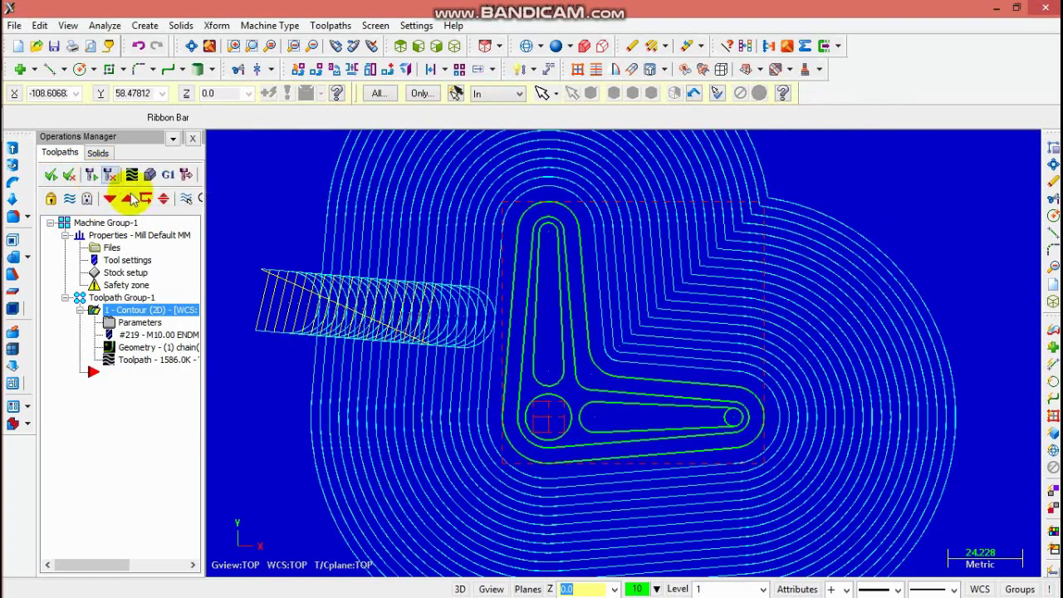
Create a second contour toolpath, chaining the inner offset contour of the lever.
mouse_move(456, 446)
middle_down()
mouse_move(468, 368)
mouse_move(451, 446)
middle_up()
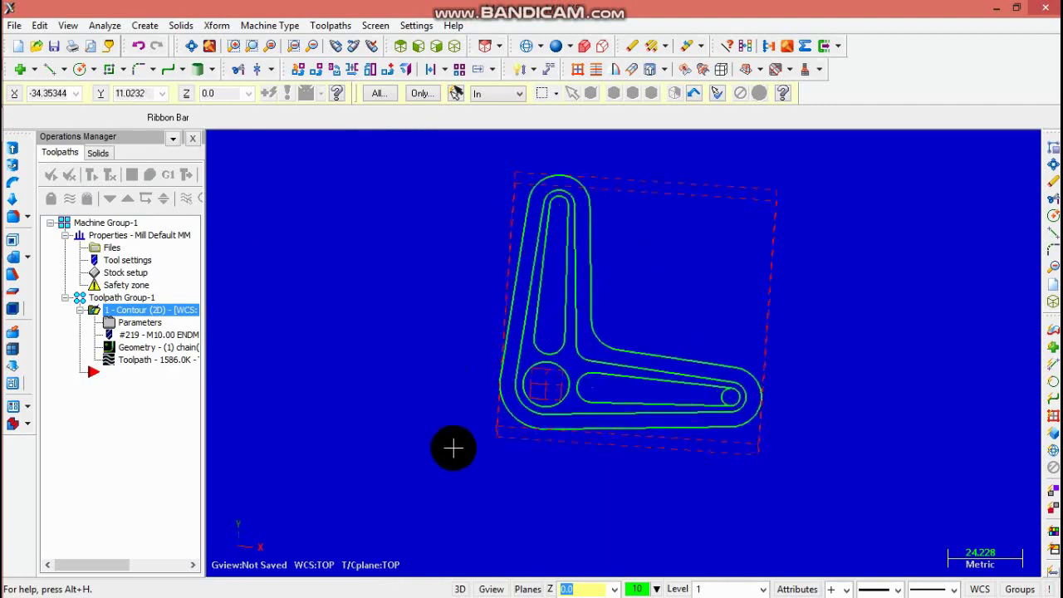
click(402, 48)
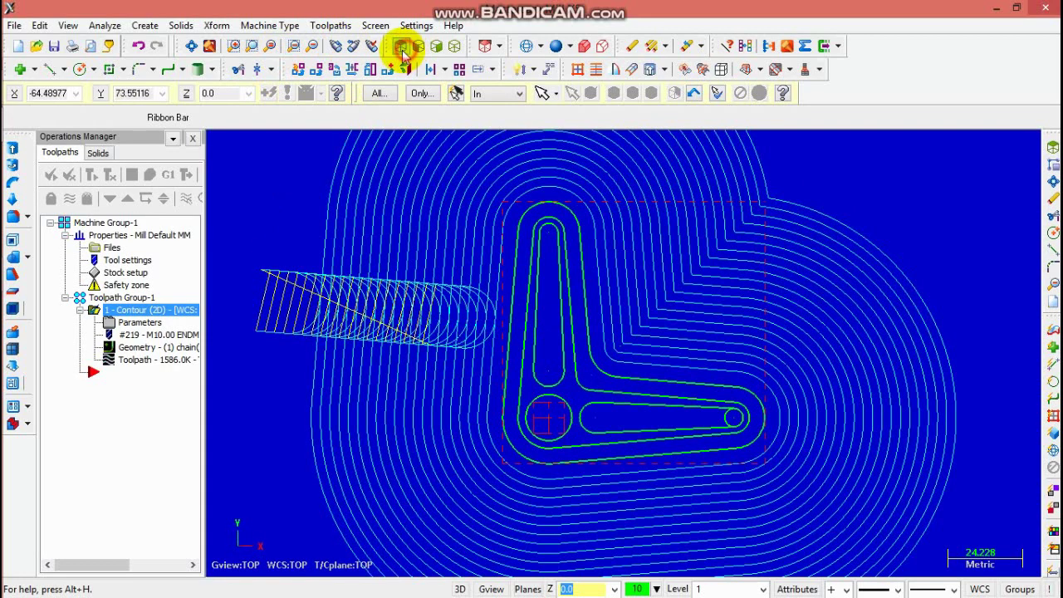
click(328, 27)
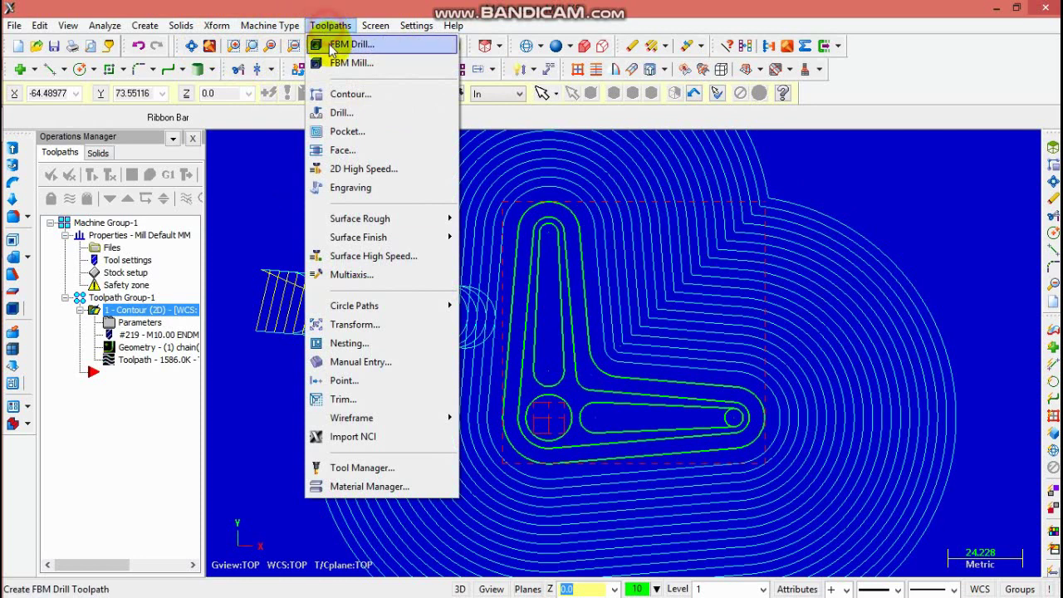
click(339, 95)
click(525, 286)
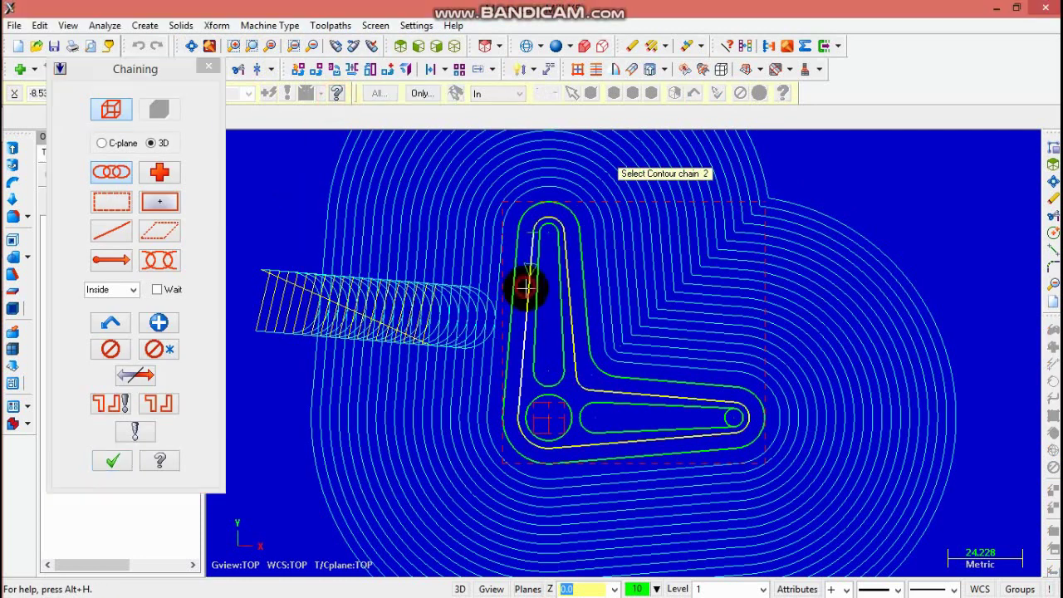
click(108, 459)
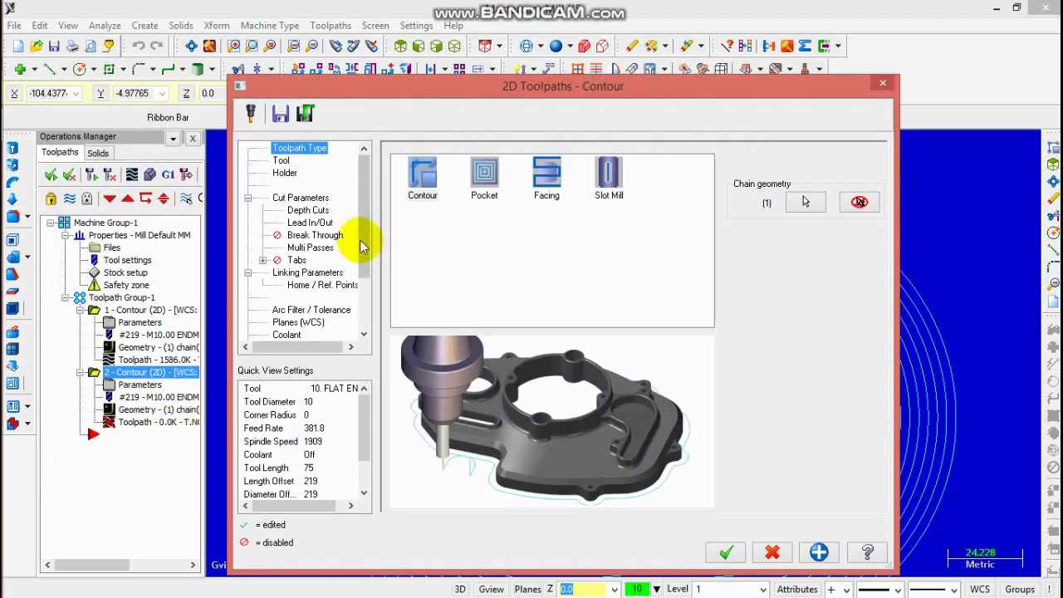
Turn off multi passes for the inner contour toolpath, set its incremental depth to -10, and accept the parameters.
click(280, 160)
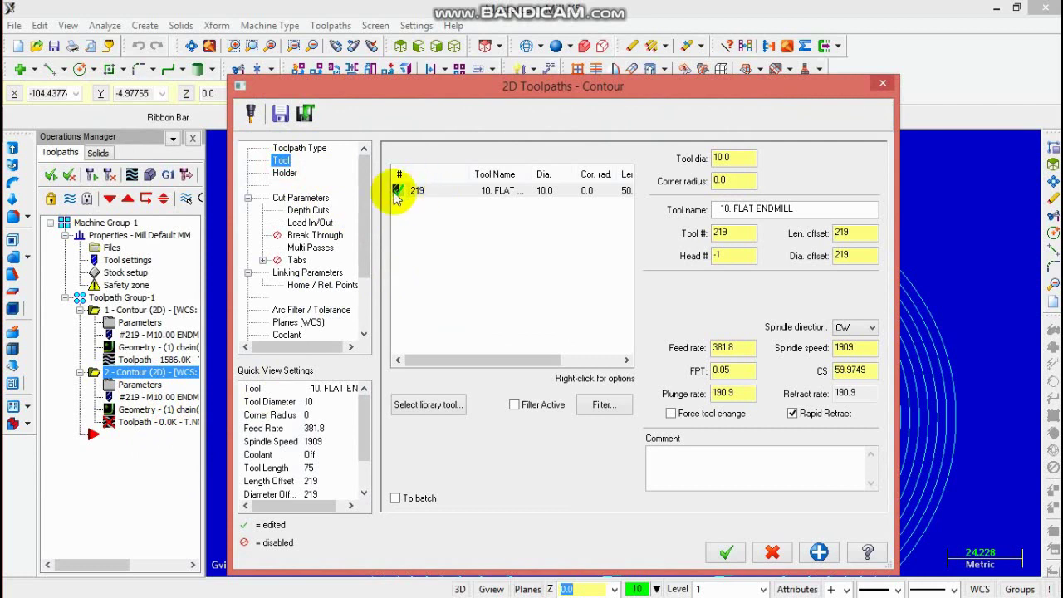
click(301, 200)
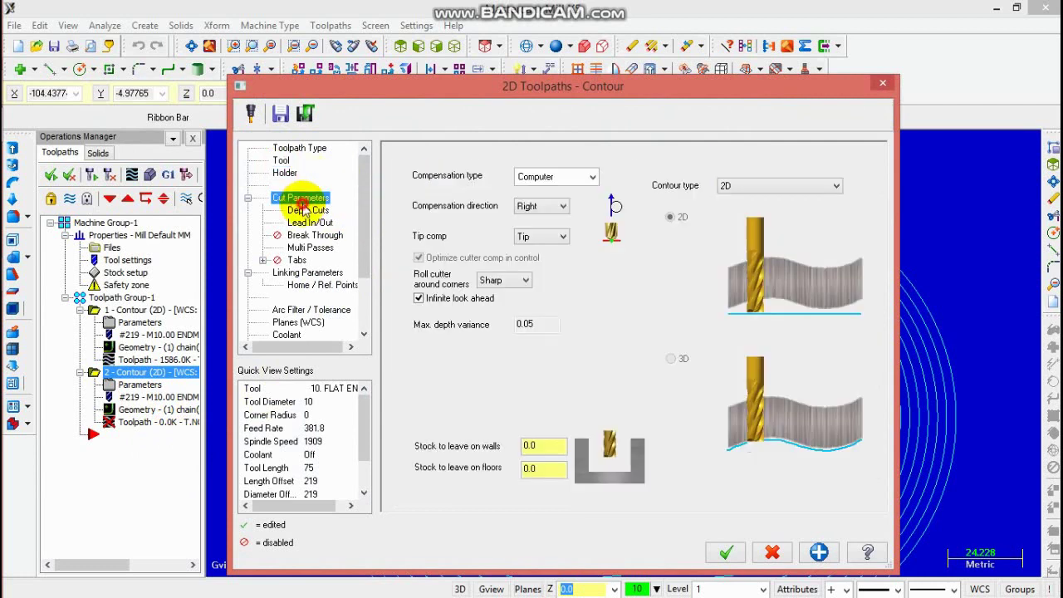
click(309, 247)
click(417, 171)
click(303, 274)
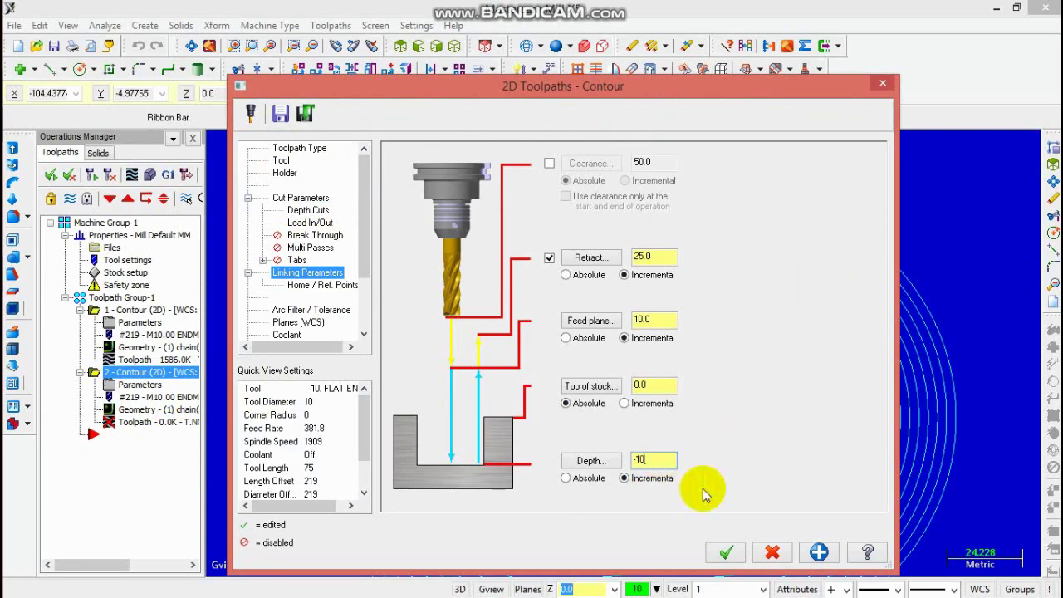
click(728, 554)
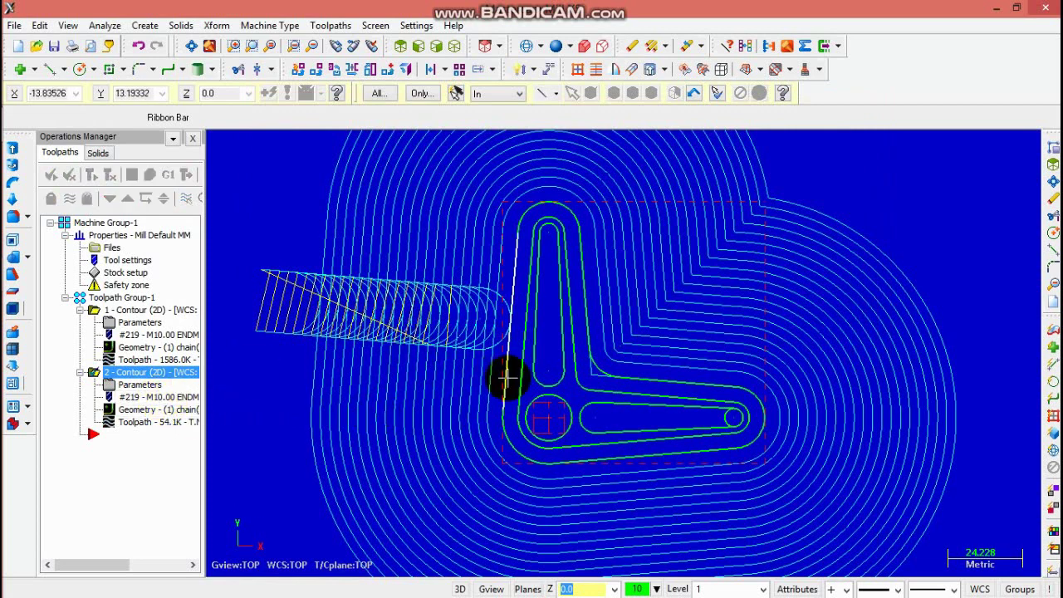
Reopen the inner contour's parameters, change the cutter compensation direction to Left, and regenerate the toolpath.
click(133, 387)
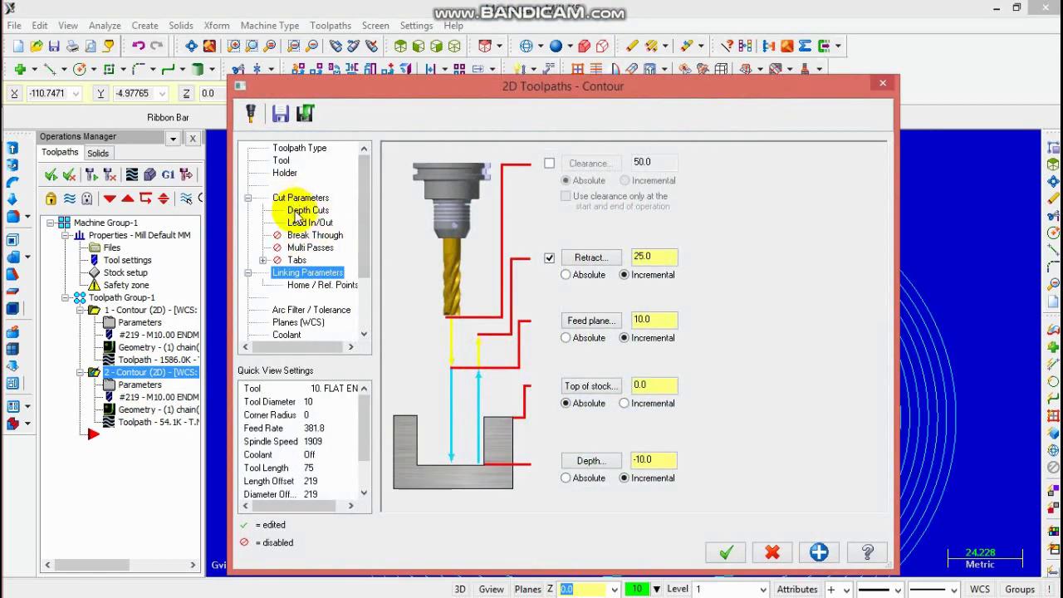
click(299, 211)
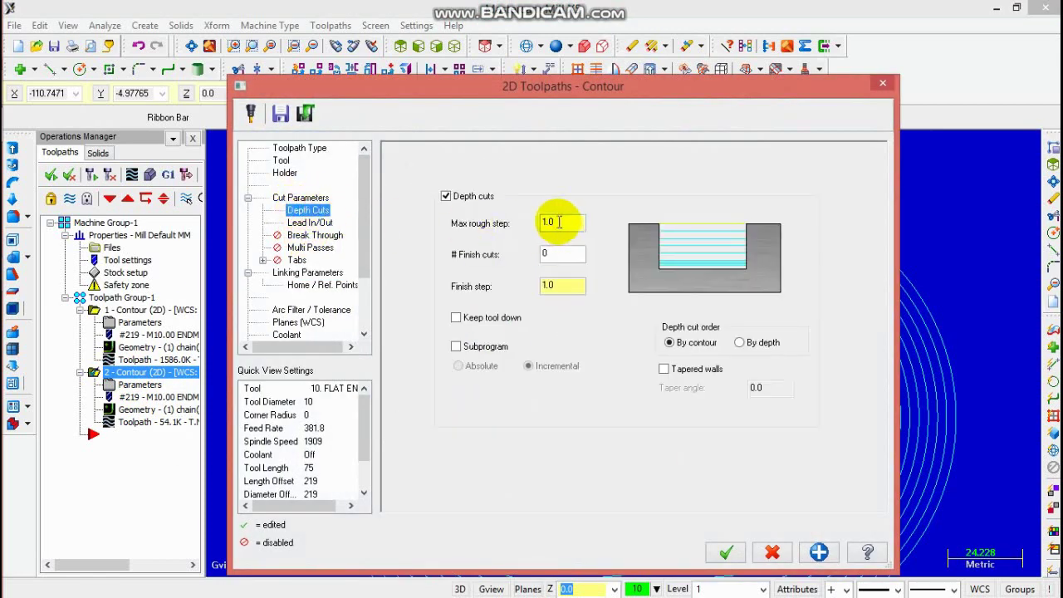
click(312, 198)
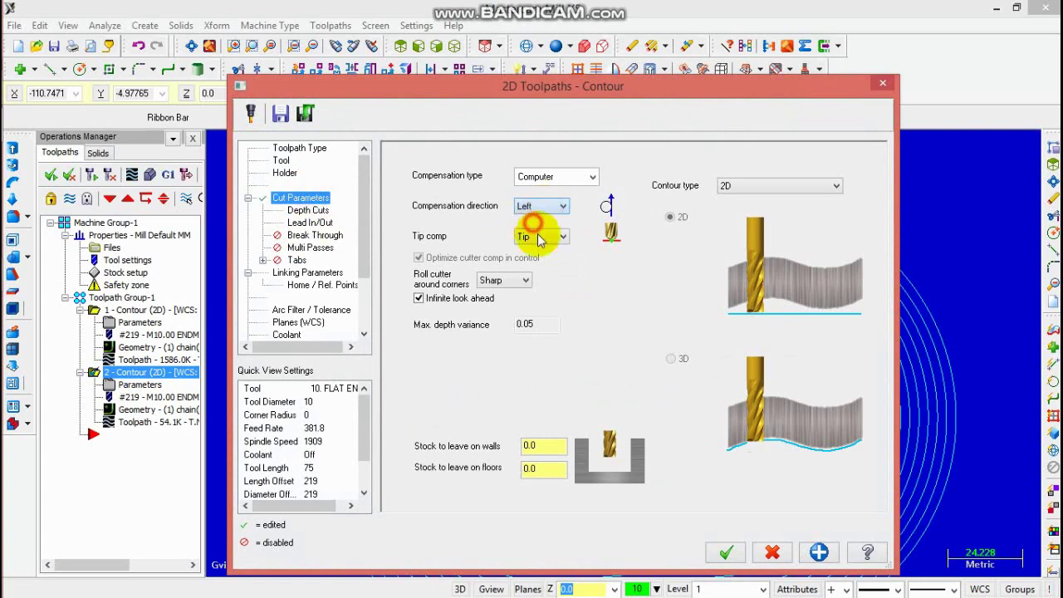
click(726, 552)
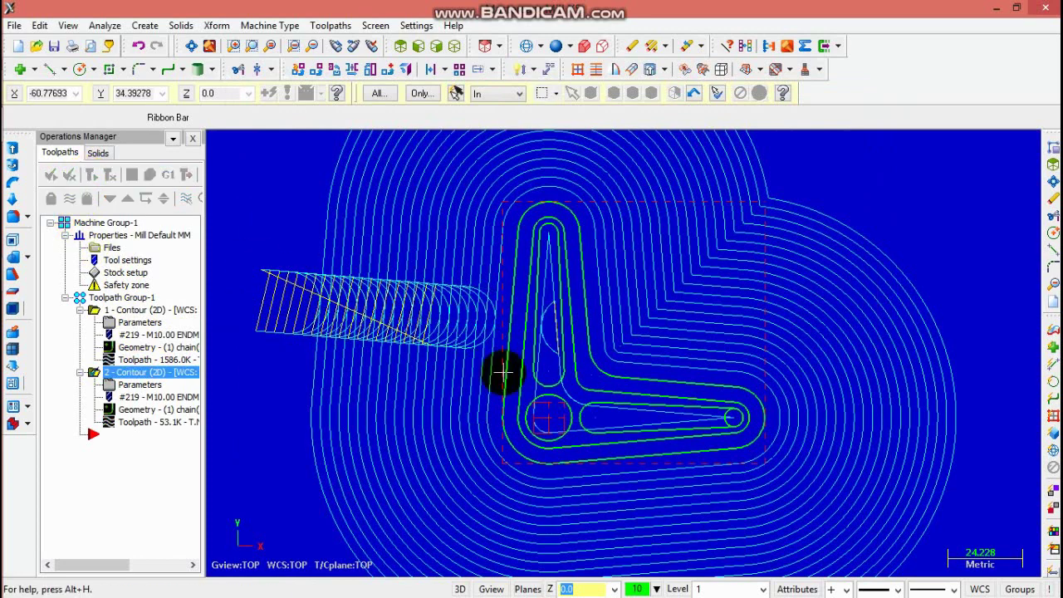
Set the inner contour's compensation direction back to Right and regenerate its toolpath.
click(141, 386)
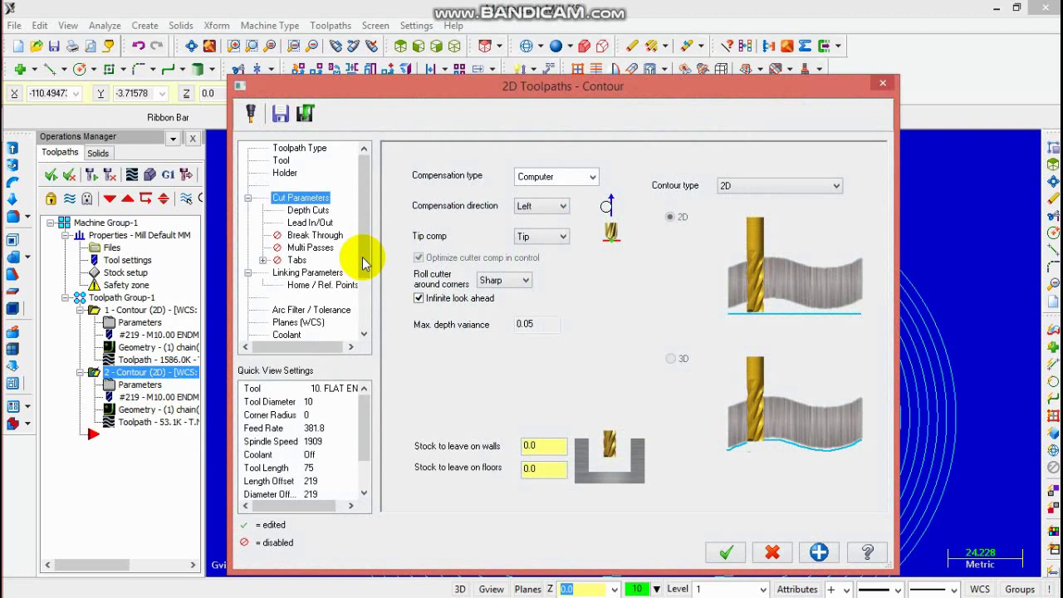
click(306, 210)
click(307, 198)
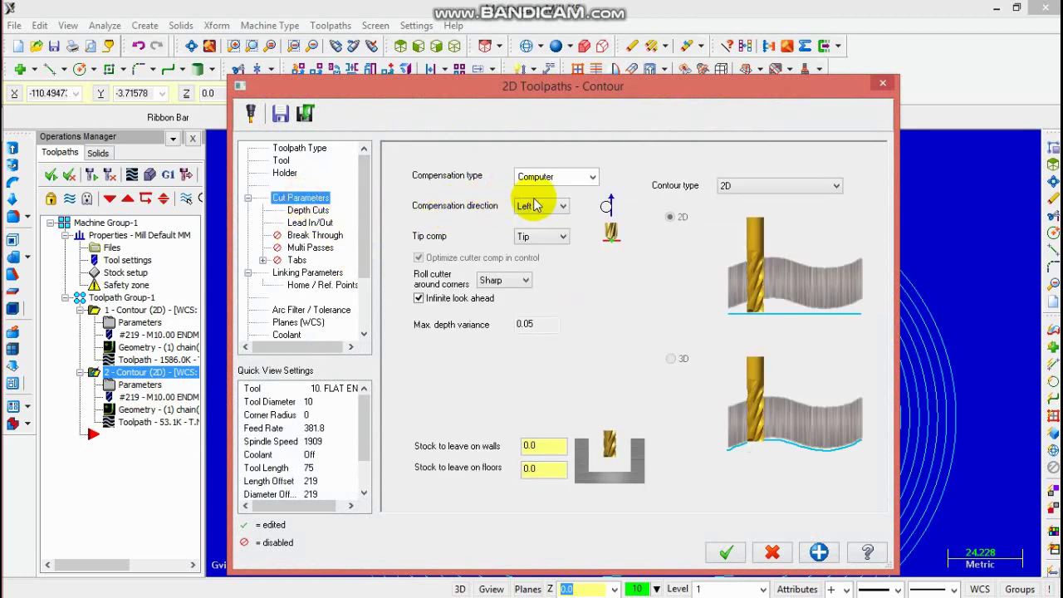
click(531, 230)
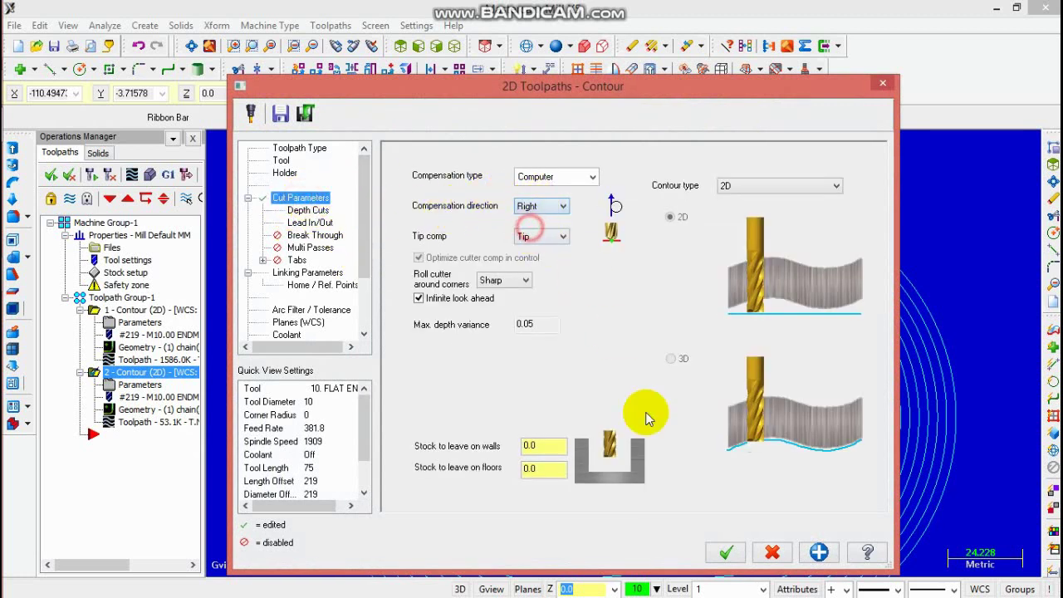
click(727, 555)
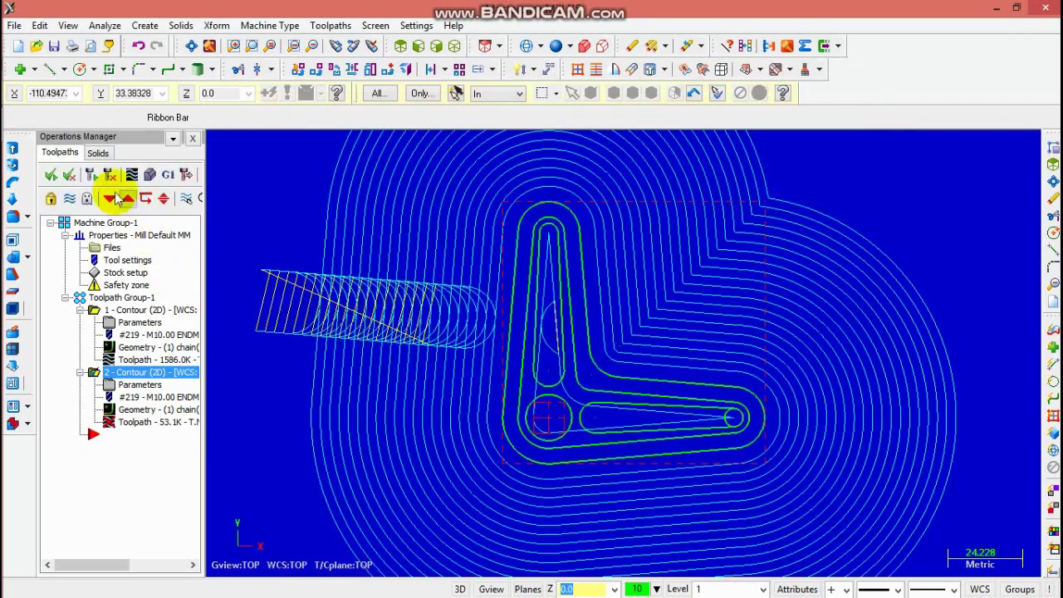
click(92, 175)
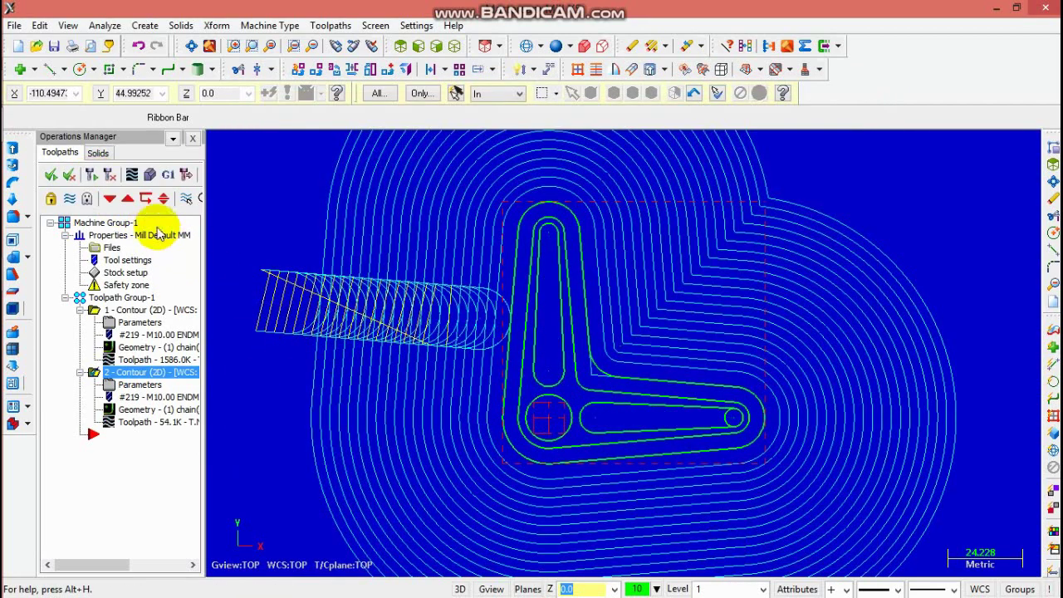
Run the Verify simulation of the contour toolpaths on the stock and close it.
click(150, 174)
click(69, 96)
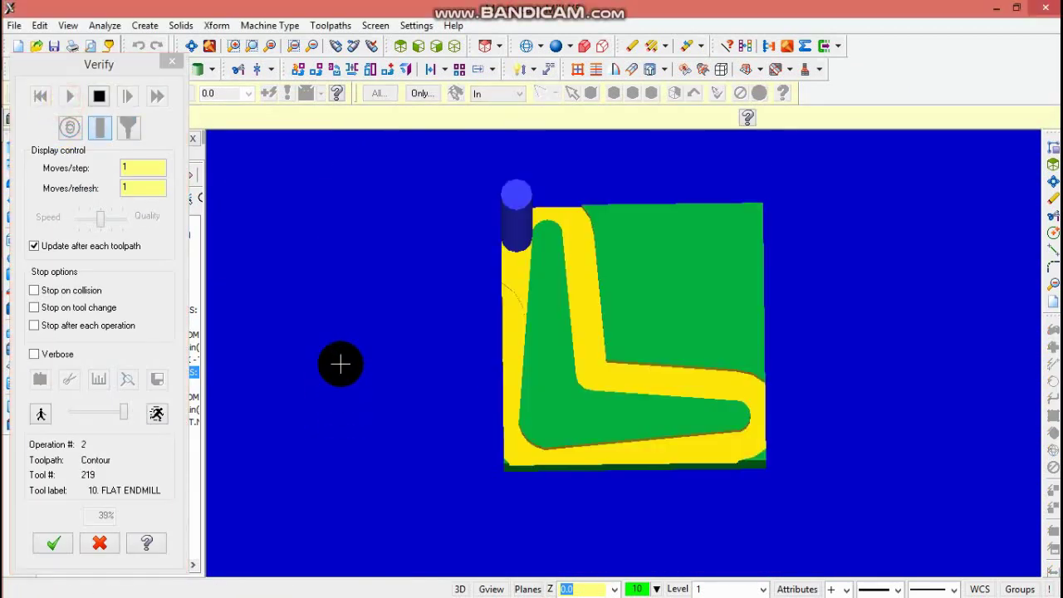
click(54, 543)
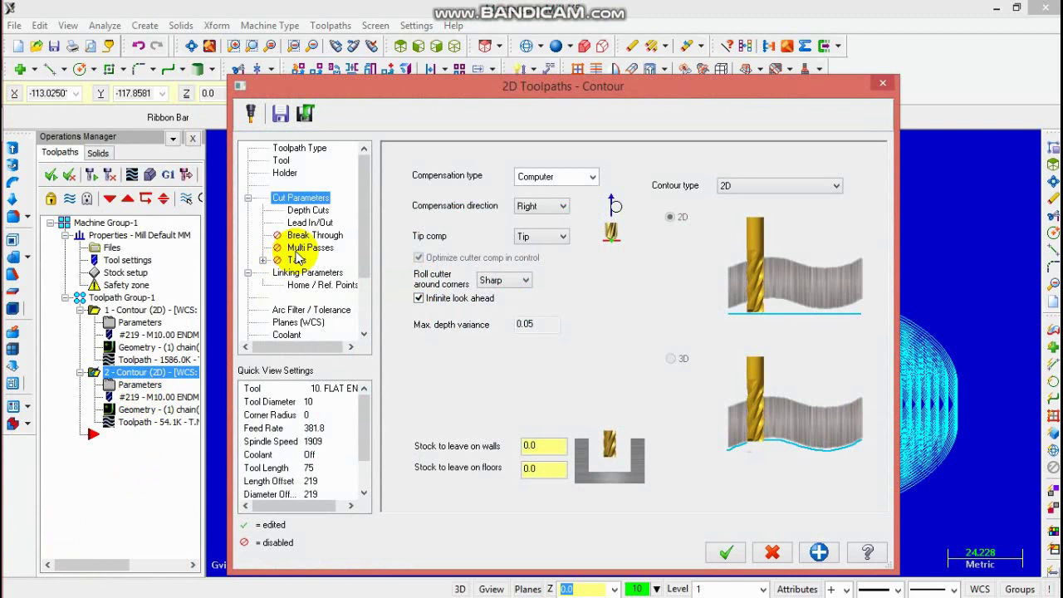
Enable multi passes for the inner contour with 15 rough passes at 3 mm spacing and regenerate the toolpath.
click(307, 247)
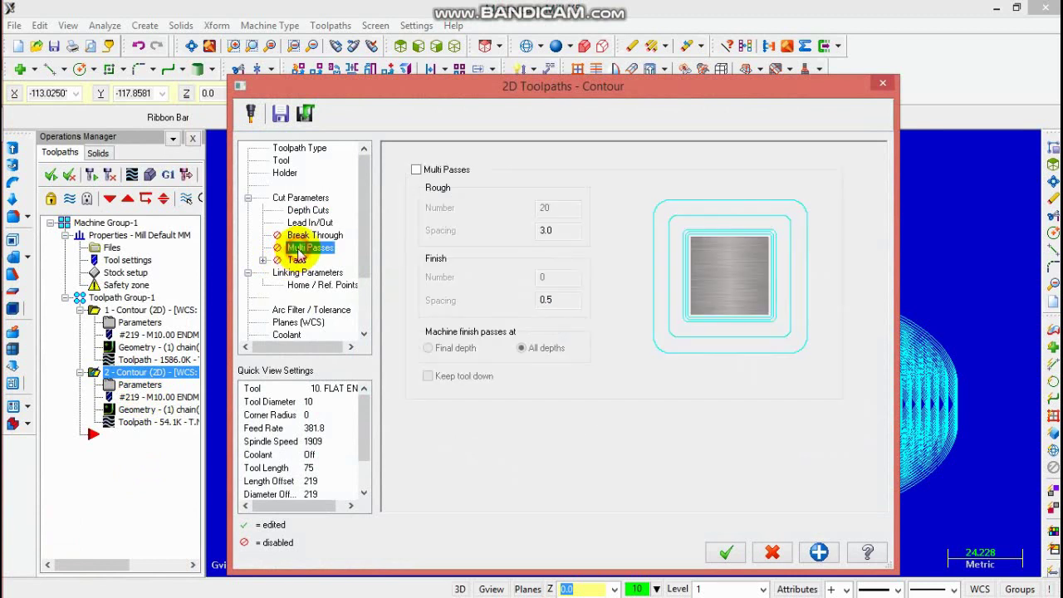
click(415, 169)
click(545, 207)
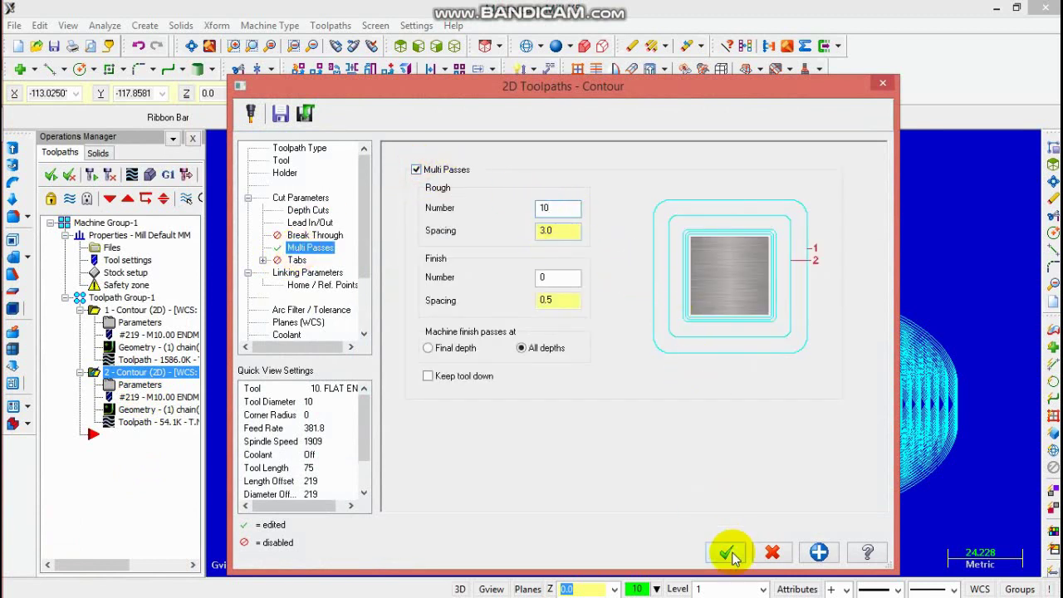
double_click(565, 207)
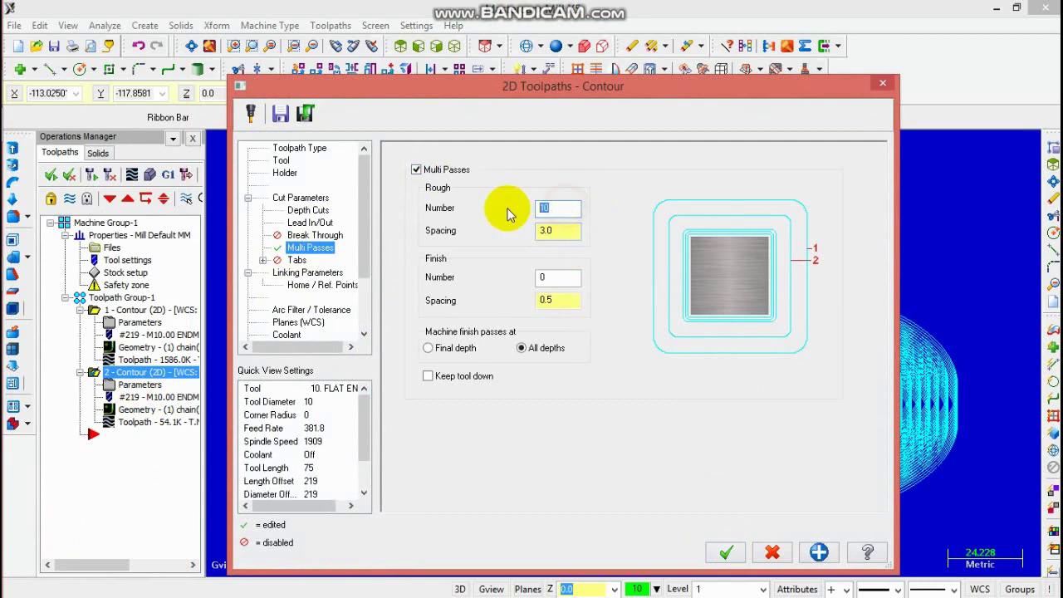
text(15)
click(721, 552)
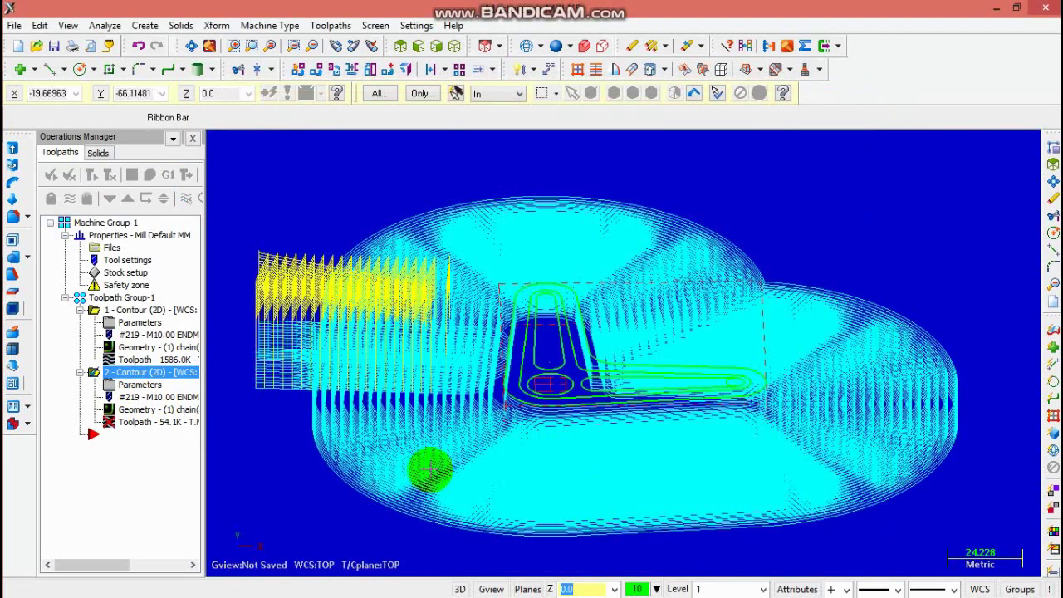
click(95, 176)
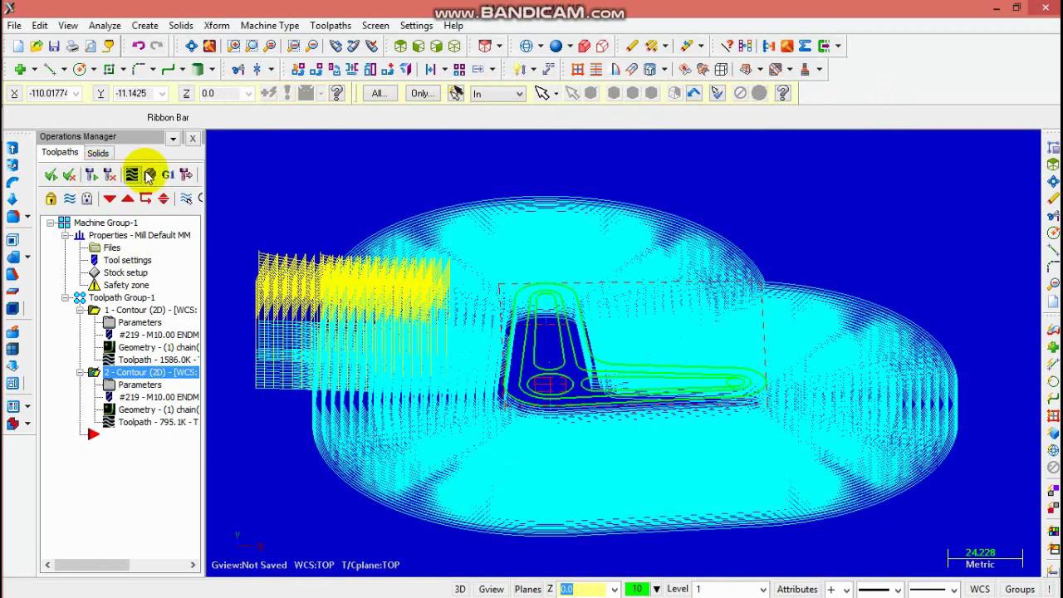
click(399, 50)
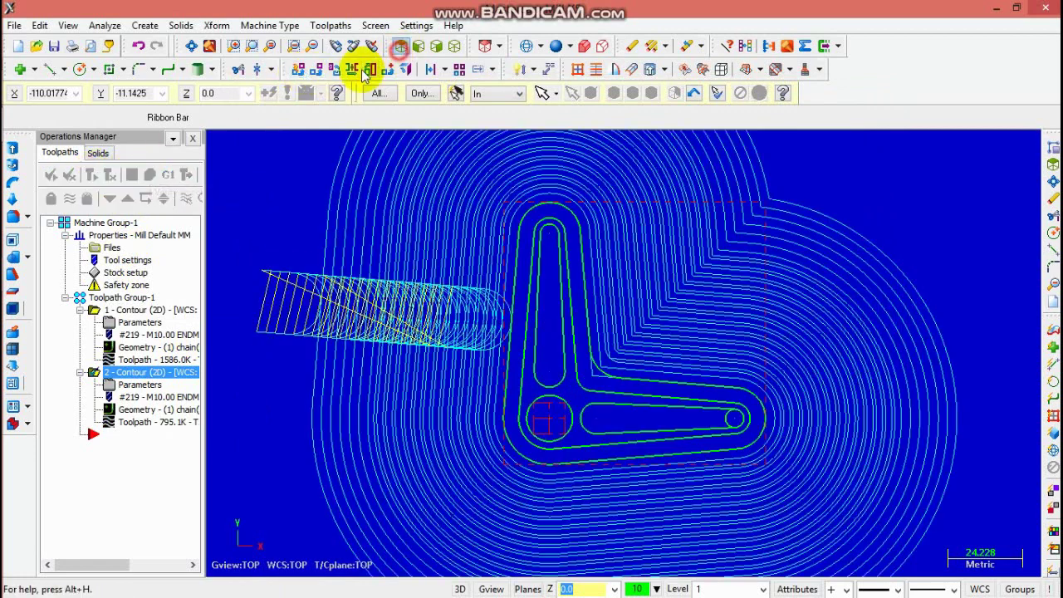
click(333, 26)
click(348, 131)
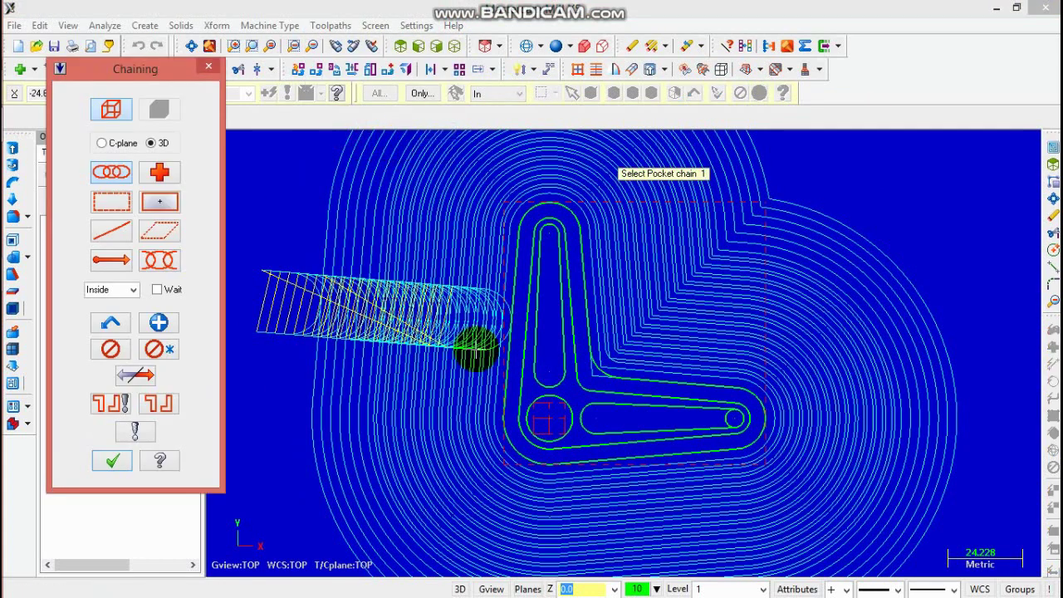
click(561, 357)
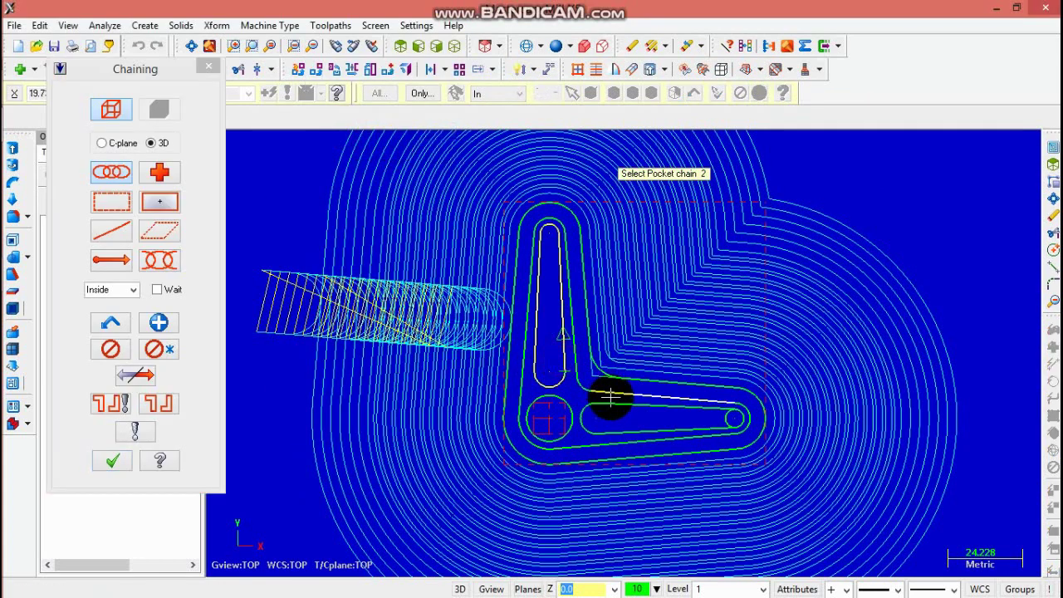
click(612, 407)
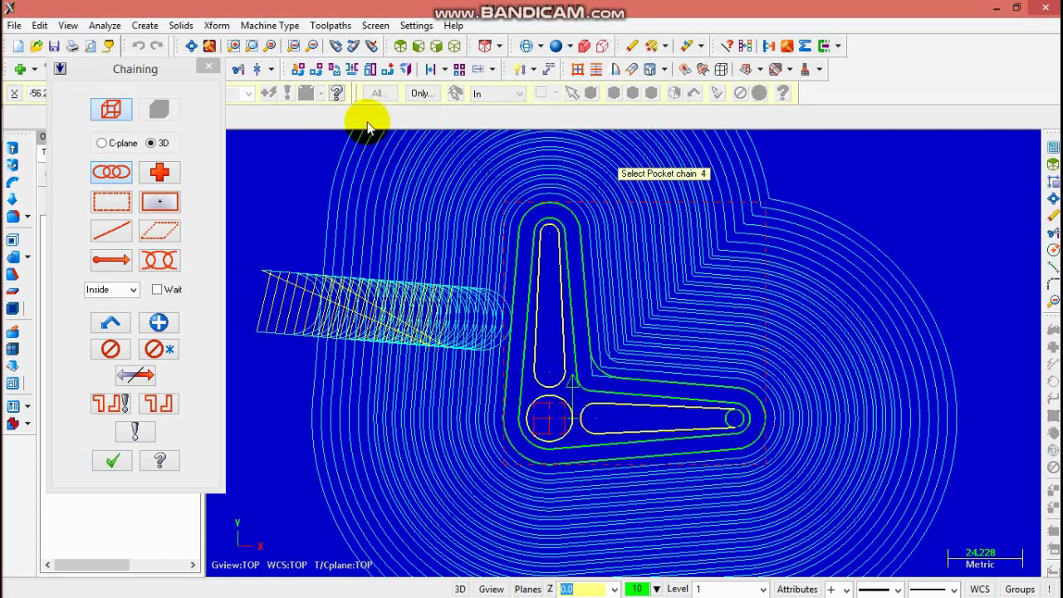
click(210, 67)
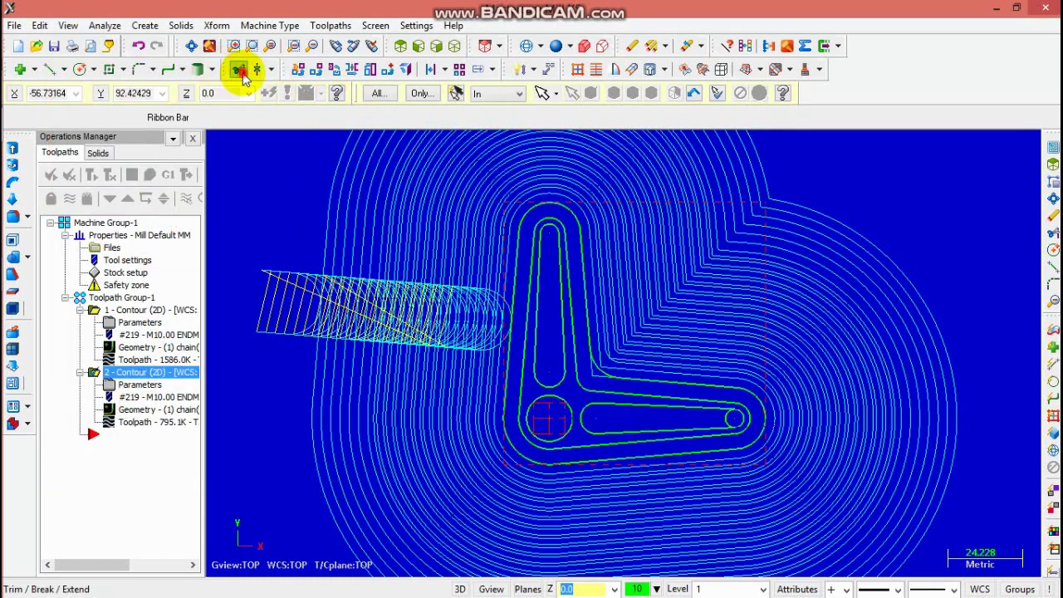
Delete the leftover inner arc of the small circle at the horizontal slot's narrow end using the Divide trim mode.
click(240, 70)
scroll(727, 434, up, 2)
scroll(724, 428, up, 2)
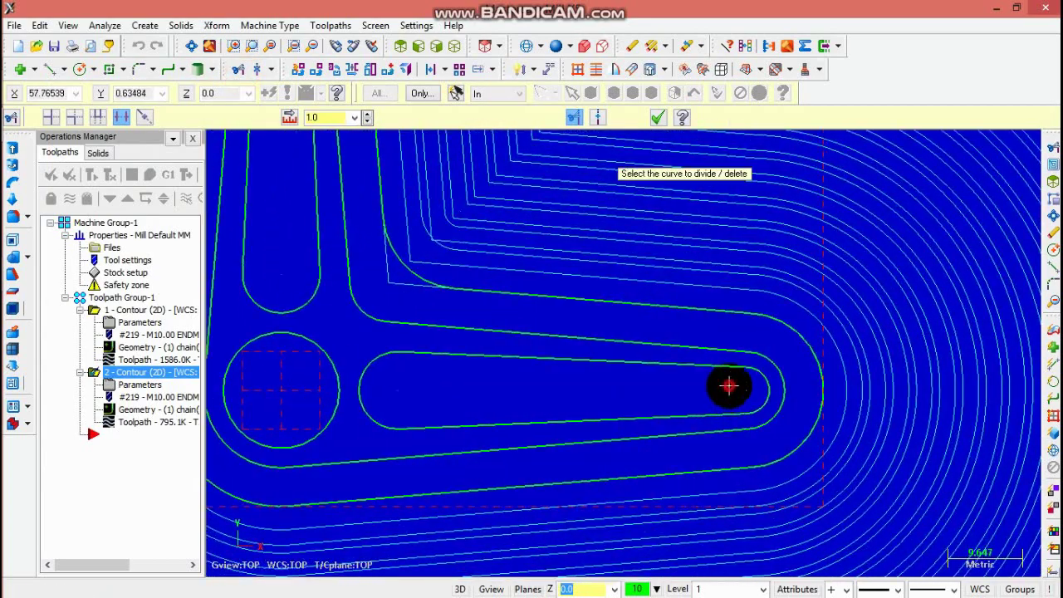
scroll(729, 386, down, 4)
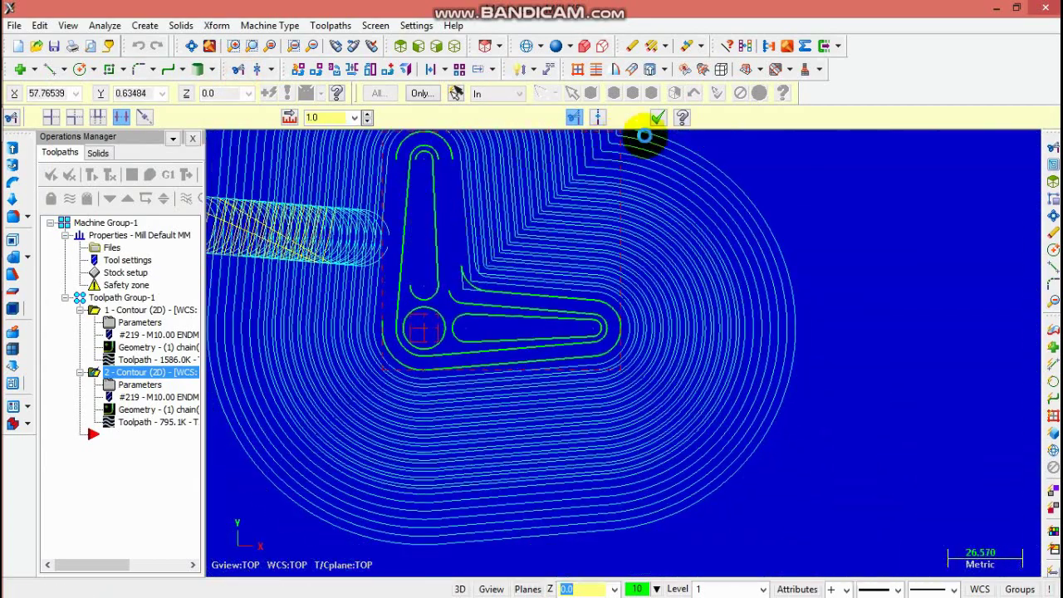
click(657, 117)
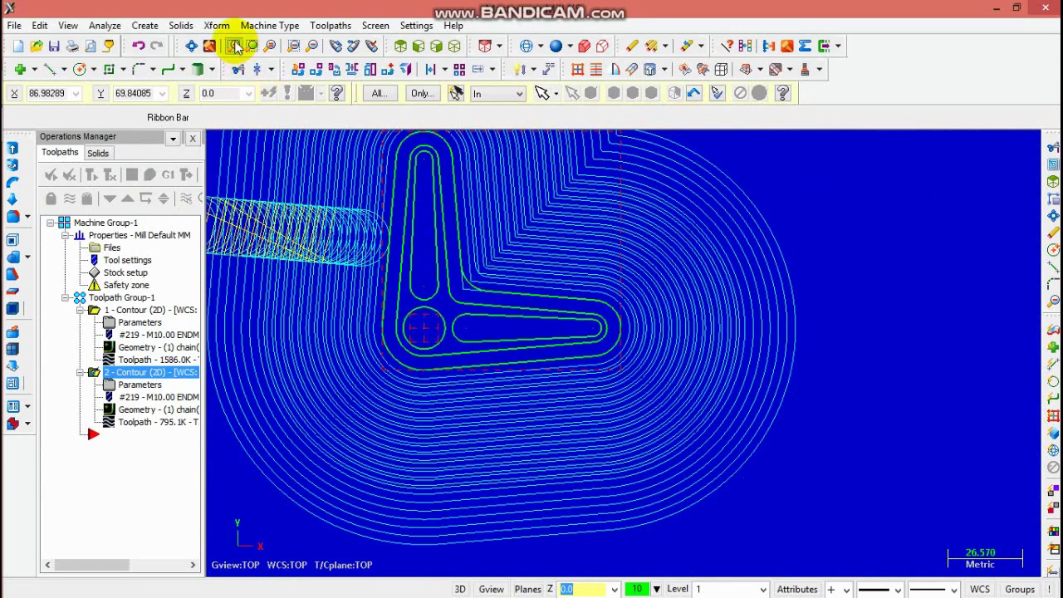
Create a pocket toolpath, chaining the vertical slot, the pivot circle and the horizontal slot.
click(327, 26)
click(338, 131)
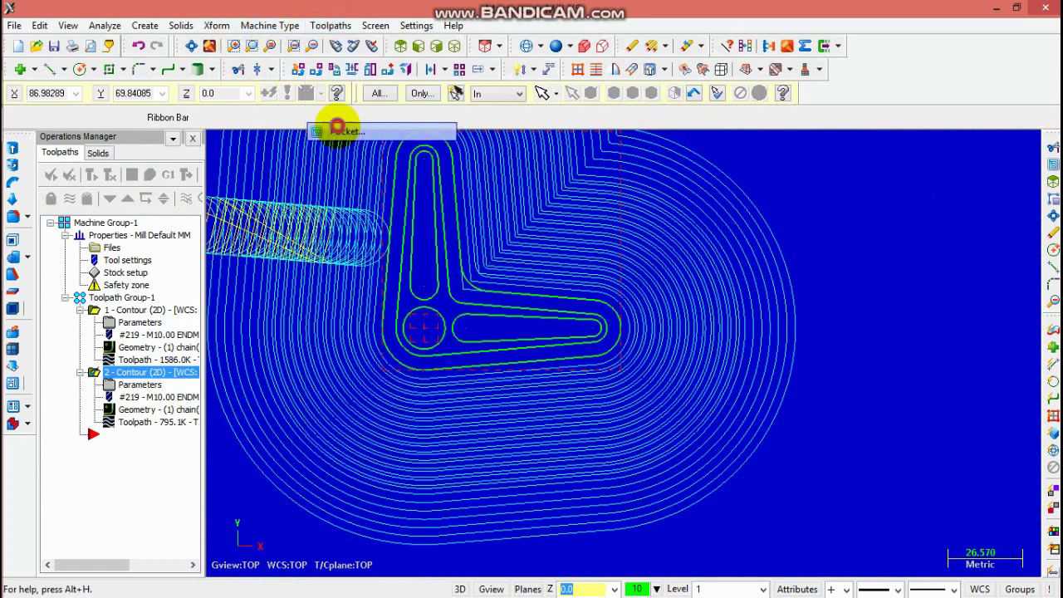
click(433, 291)
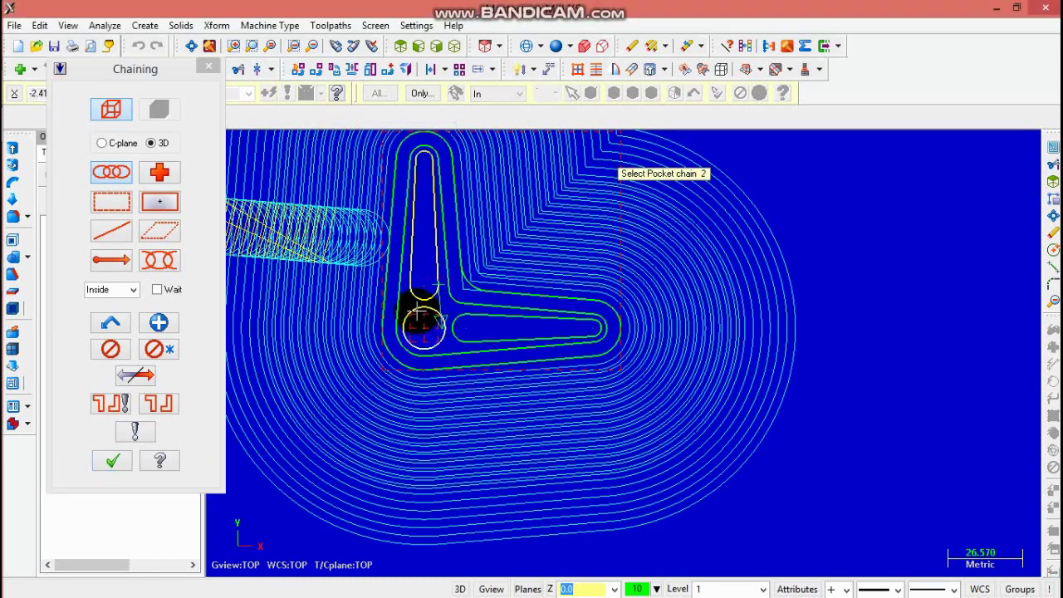
click(417, 312)
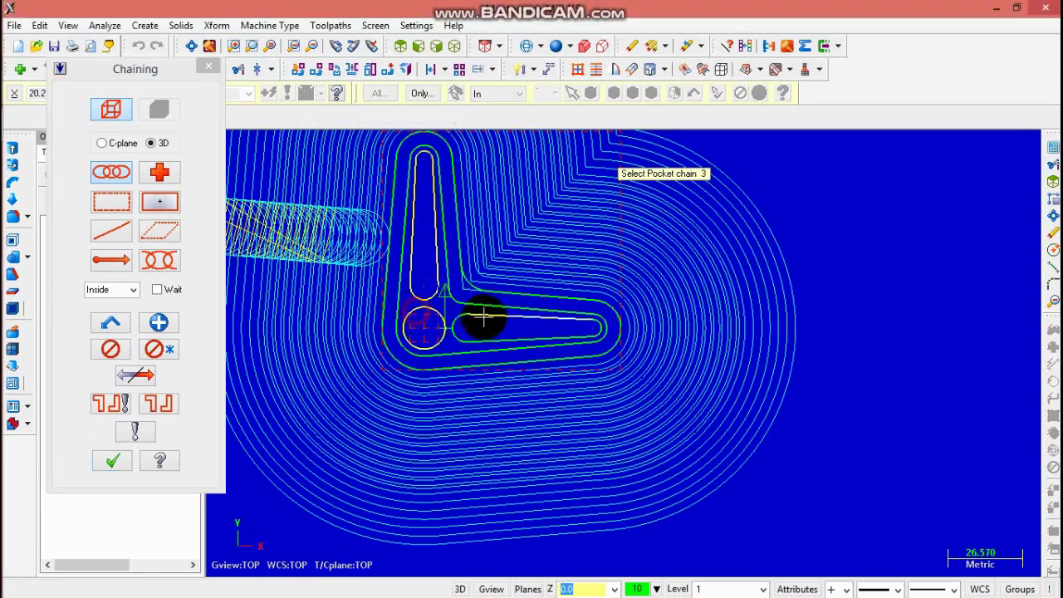
click(111, 461)
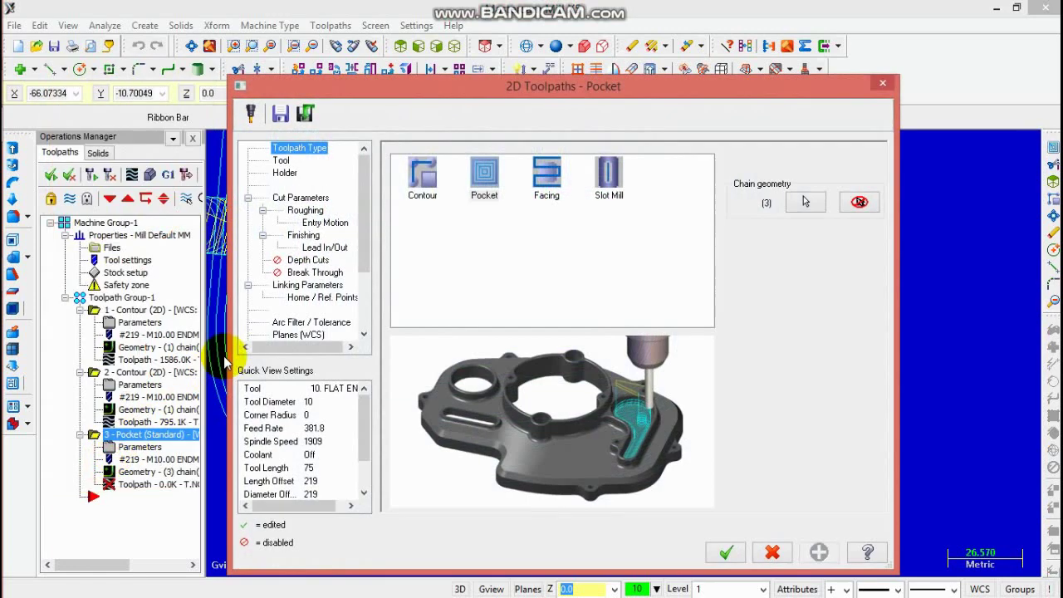
Choose the 5 mm flat endmill (tool 214) from the tool library for the pocket toolpath.
click(281, 160)
click(426, 404)
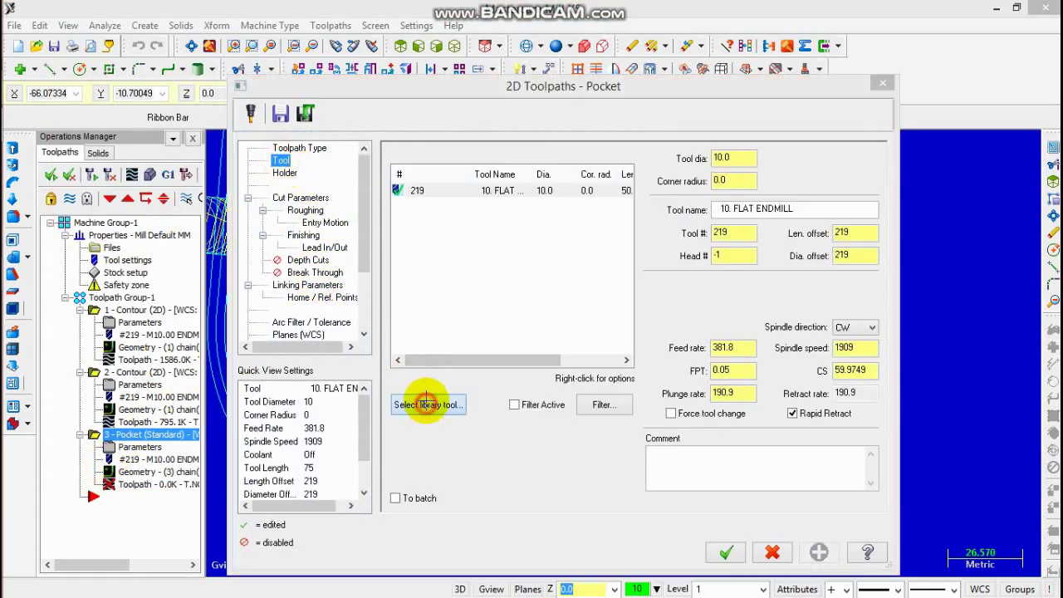
click(299, 298)
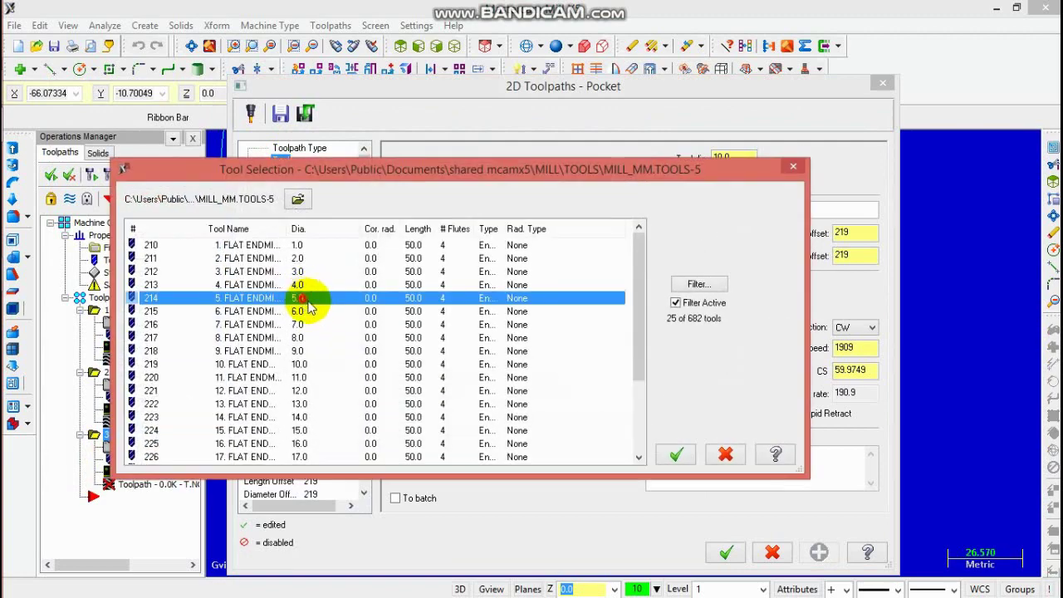
click(678, 456)
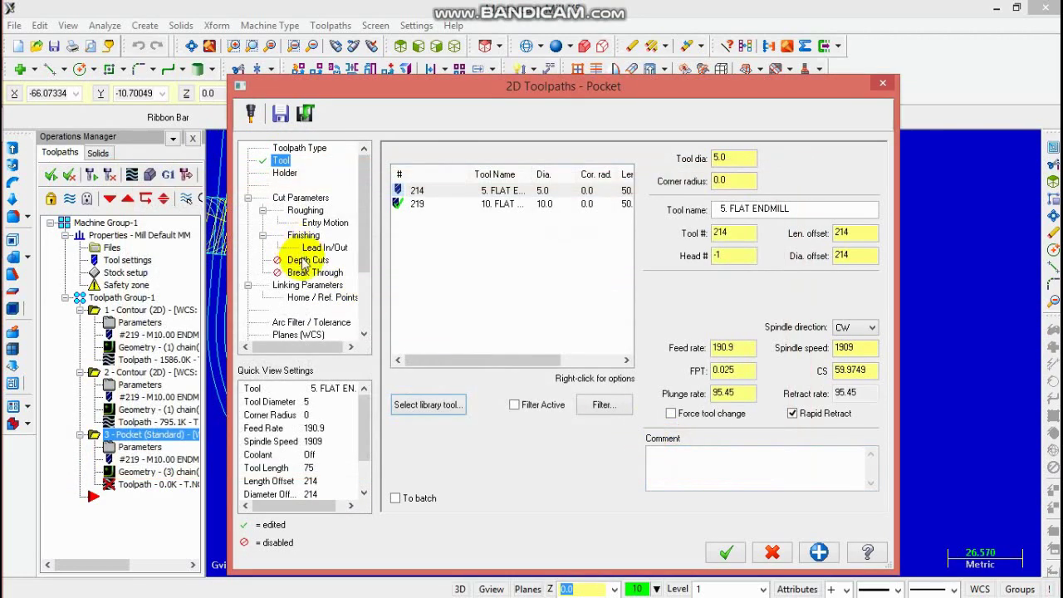
Enable depth cuts with a 1 mm maximum rough step for the pocket, set its linking depth, and generate the toolpath.
click(303, 261)
click(425, 165)
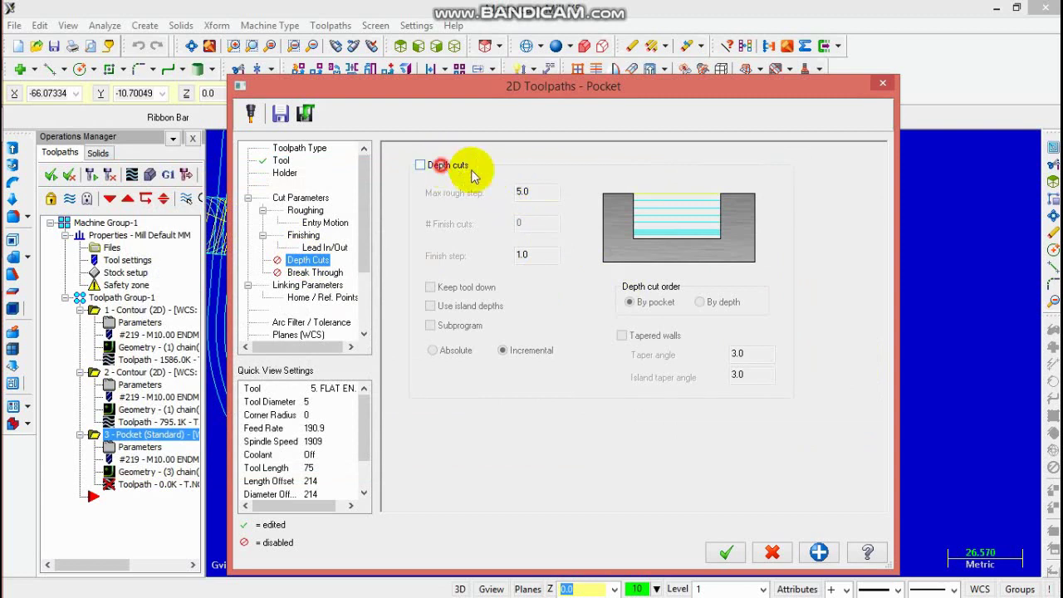
click(548, 194)
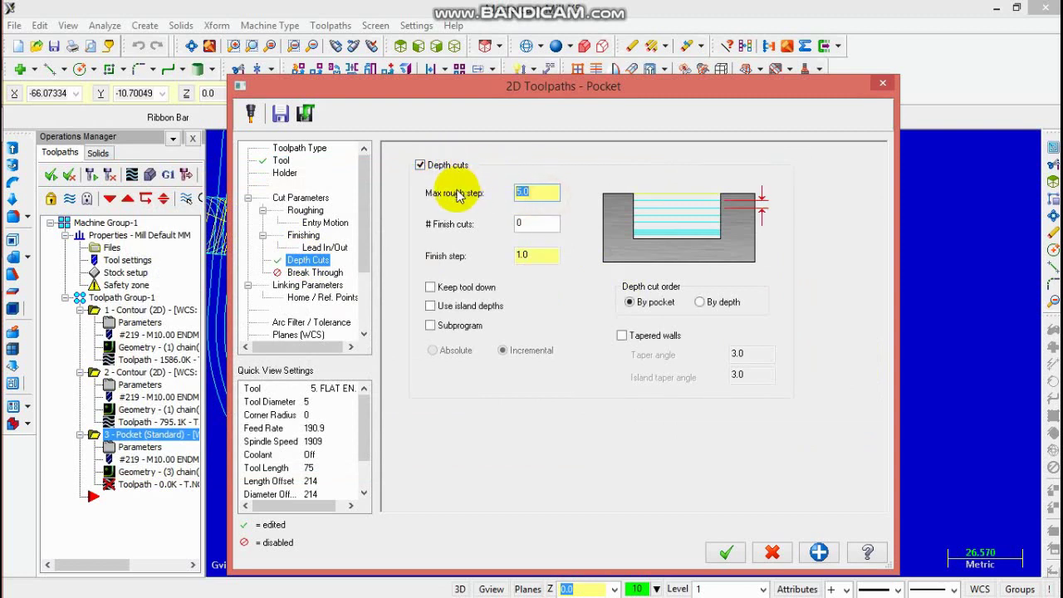
text(1)
click(314, 273)
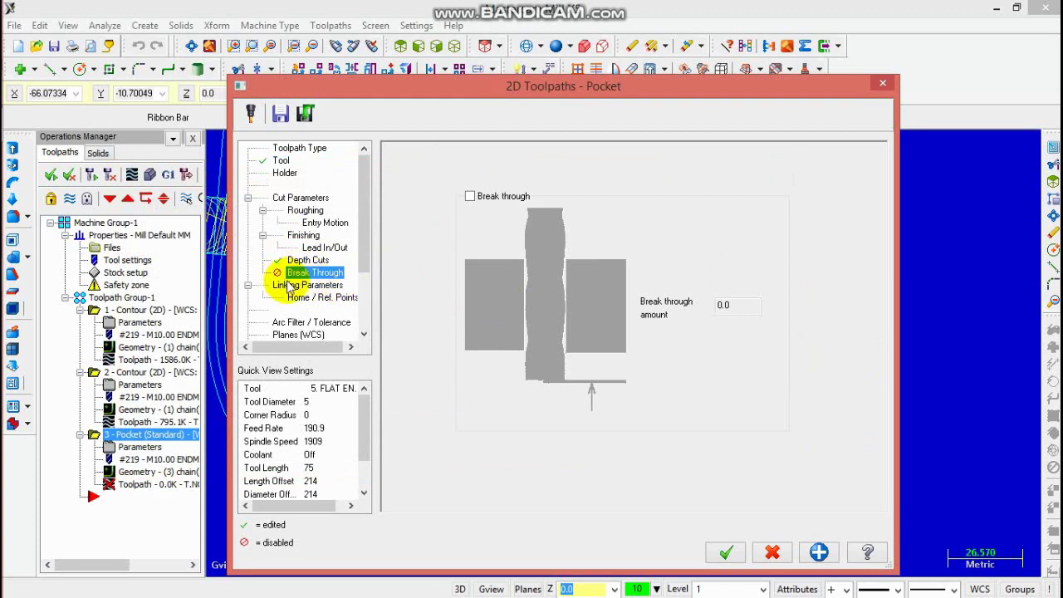
click(301, 285)
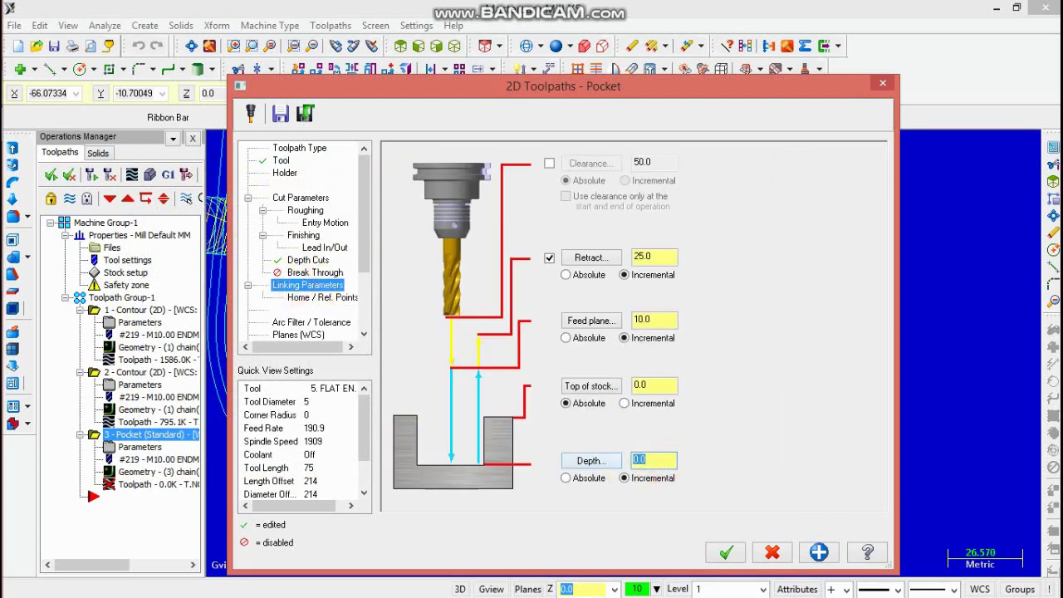
click(725, 553)
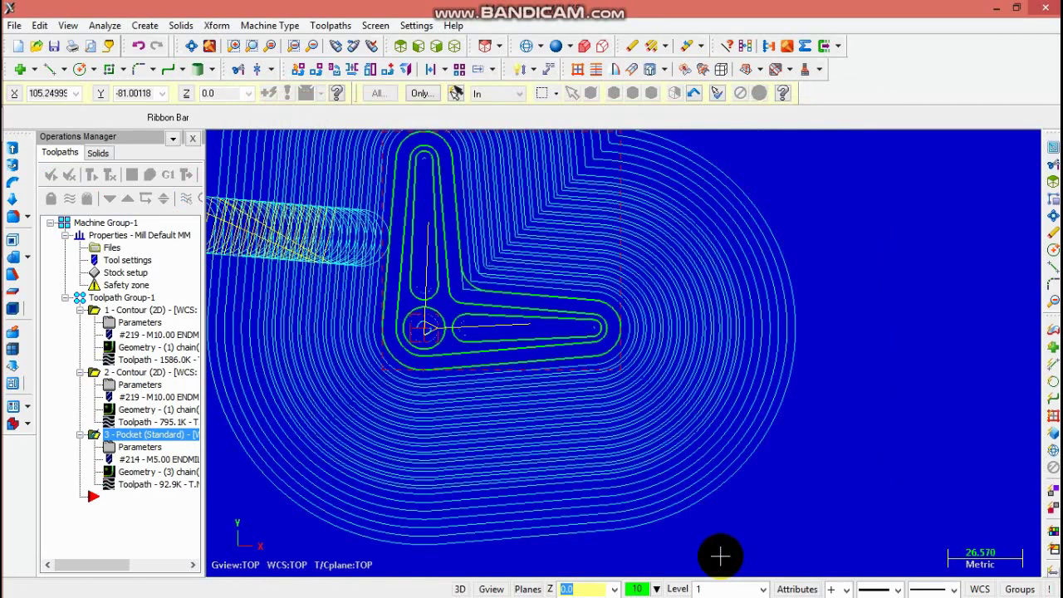
Verify the contour and pocket operations by simulating the machining on the stock in isometric view, and inspect the machined part.
scroll(268, 215, down, 1)
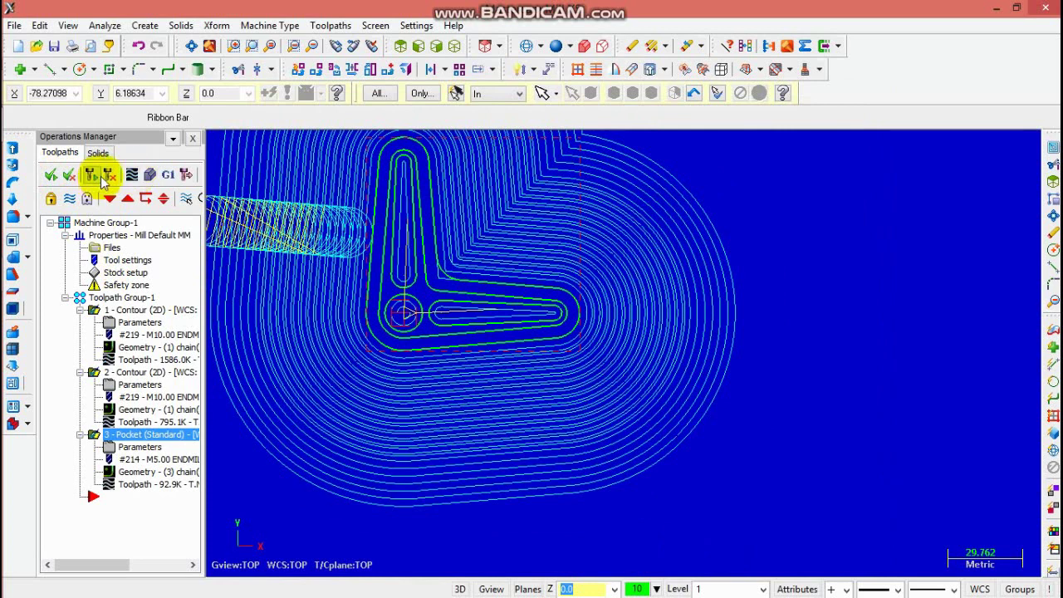
click(150, 174)
click(207, 45)
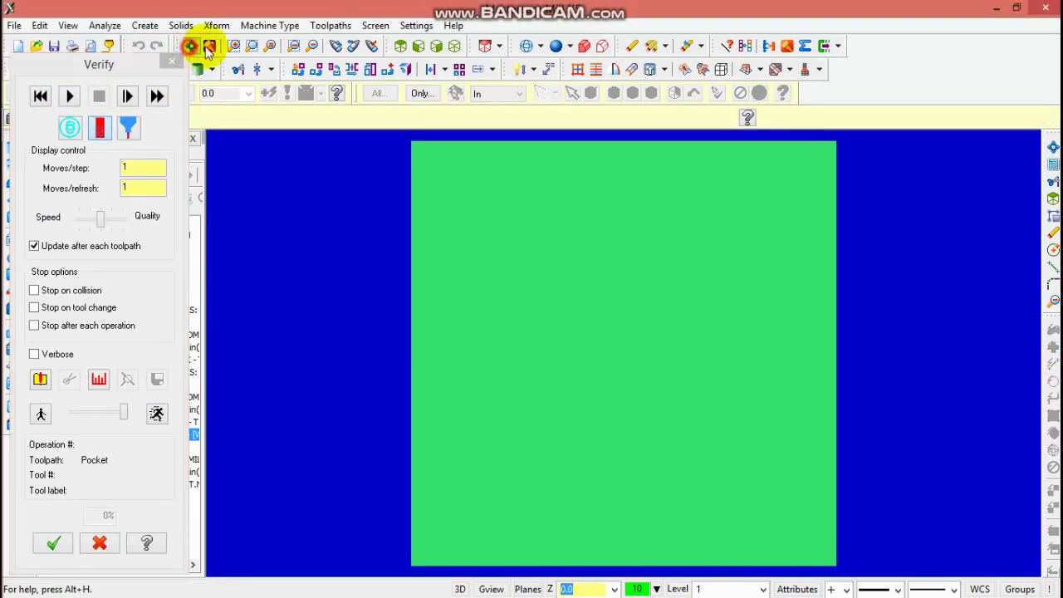
click(438, 47)
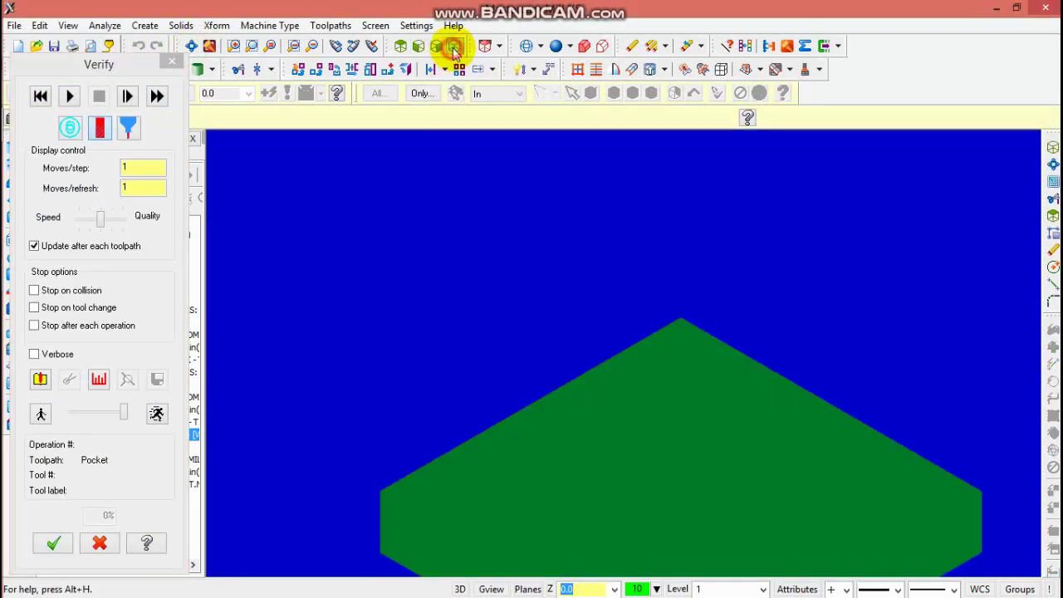
click(191, 48)
click(70, 96)
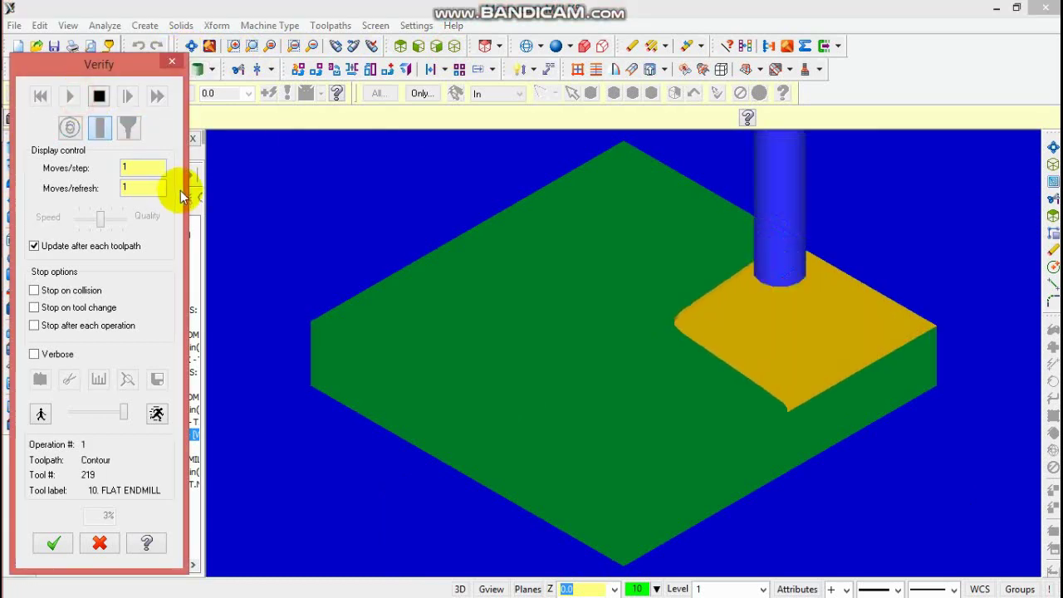
click(314, 46)
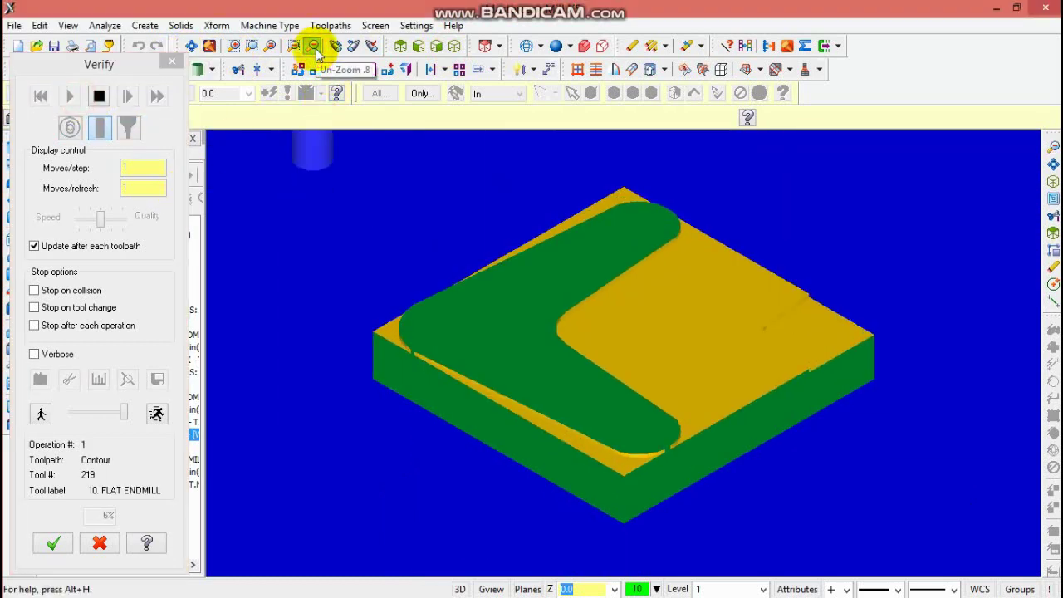
click(315, 48)
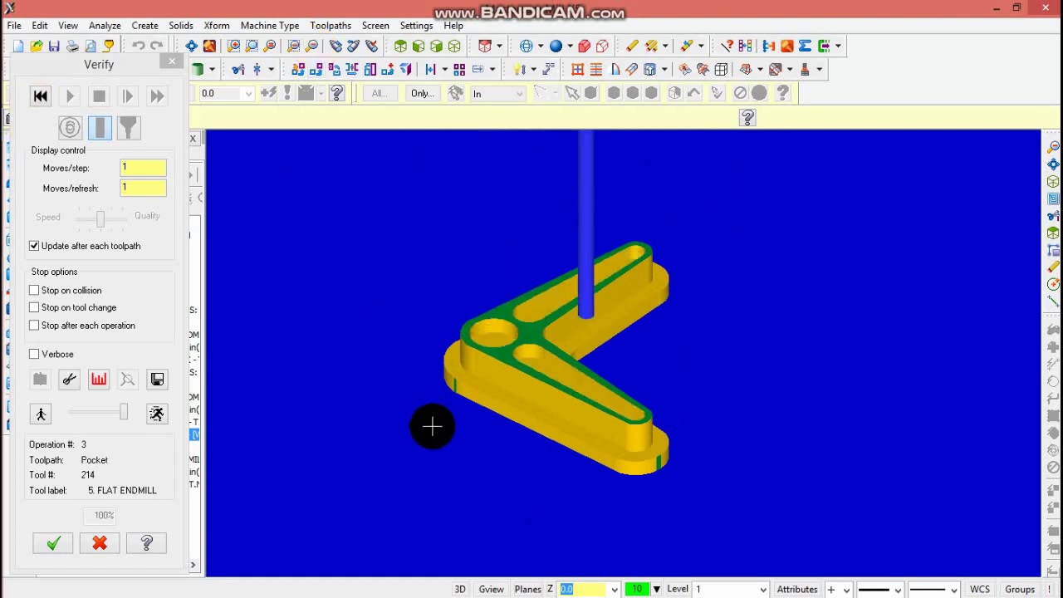
middle_drag(829, 389, 383, 439)
click(52, 544)
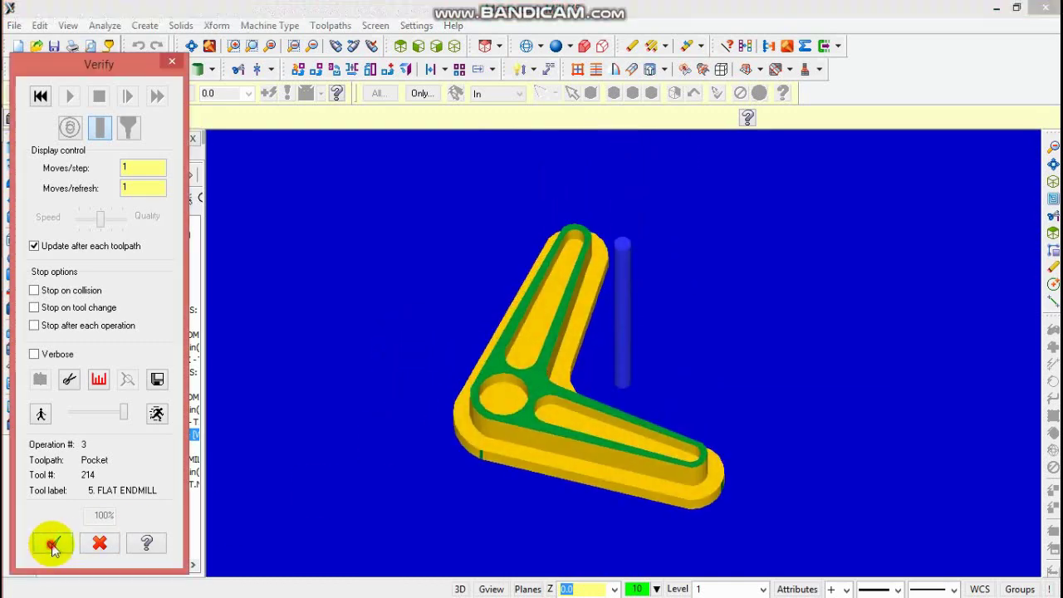
Draw a 10 mm diameter circle concentric with the pivot circle at the lever's corner.
click(400, 47)
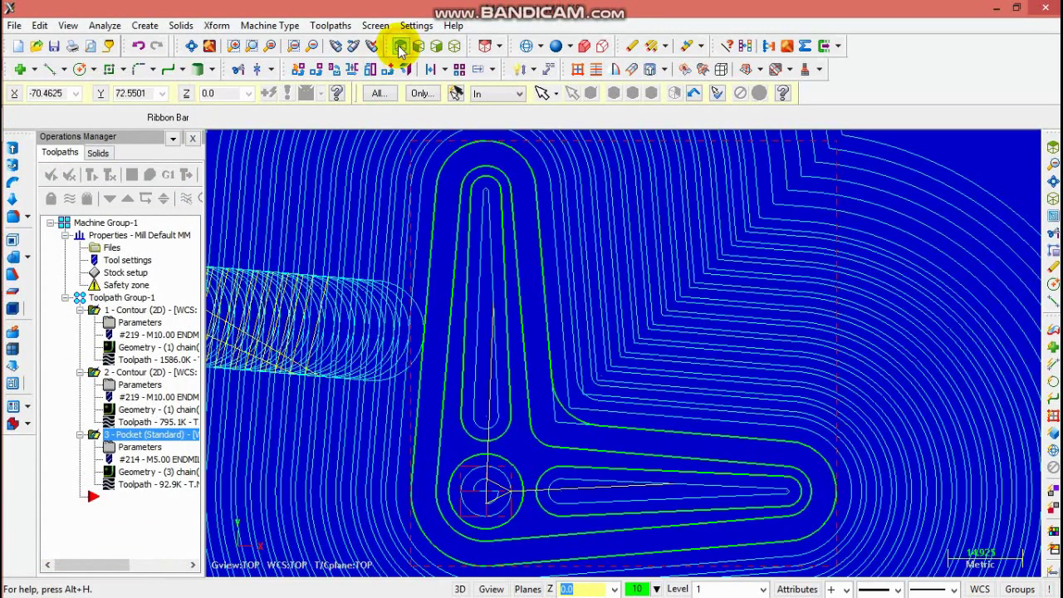
click(80, 69)
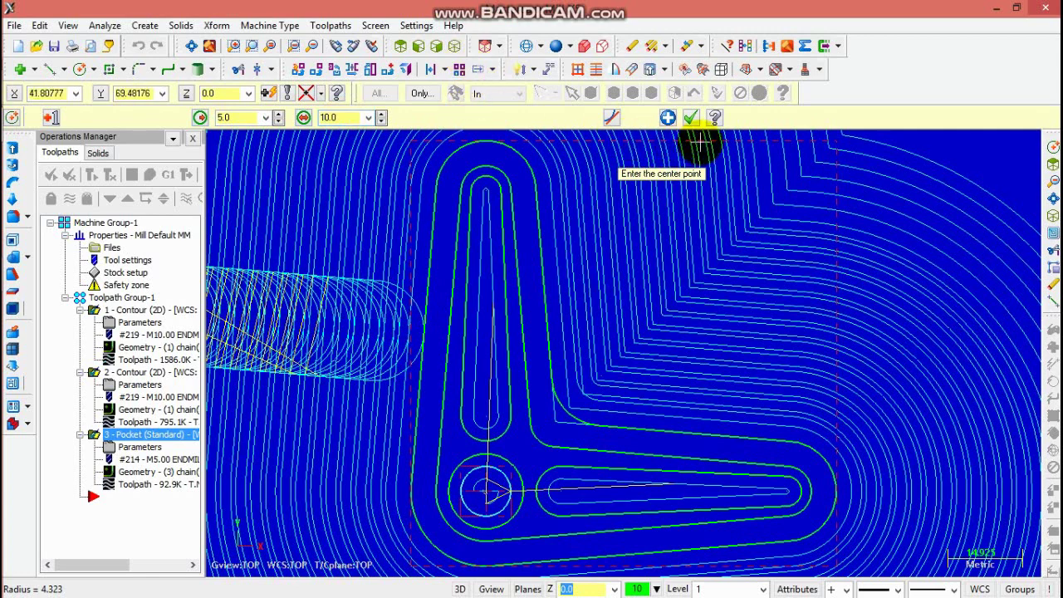
click(691, 118)
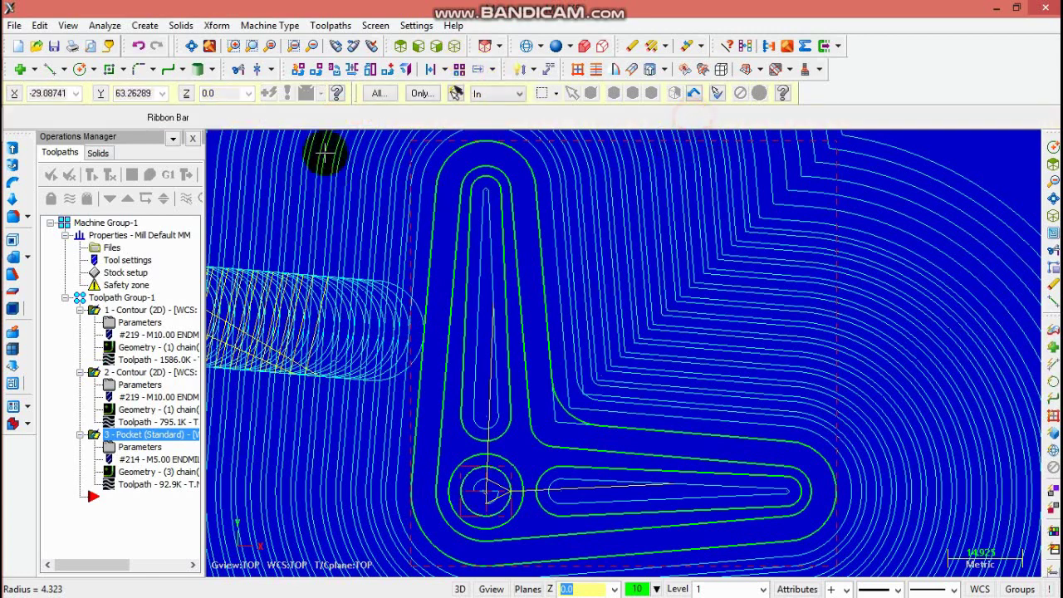
Create a pocket toolpath for the 10 mm circle with an incremental depth of -15 mm, and save the operation.
click(331, 26)
click(345, 133)
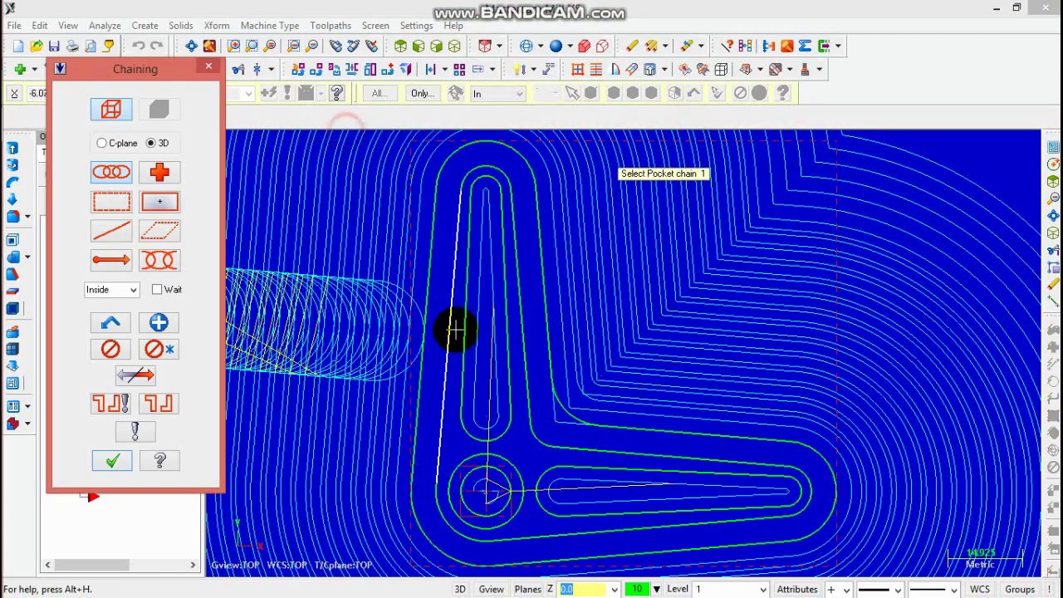
click(508, 482)
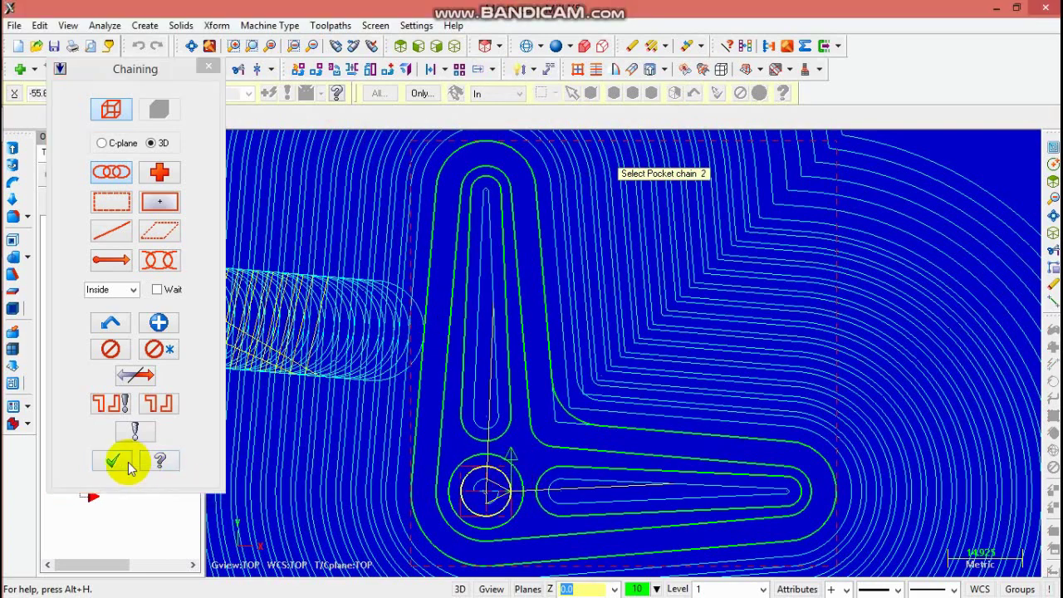
click(114, 461)
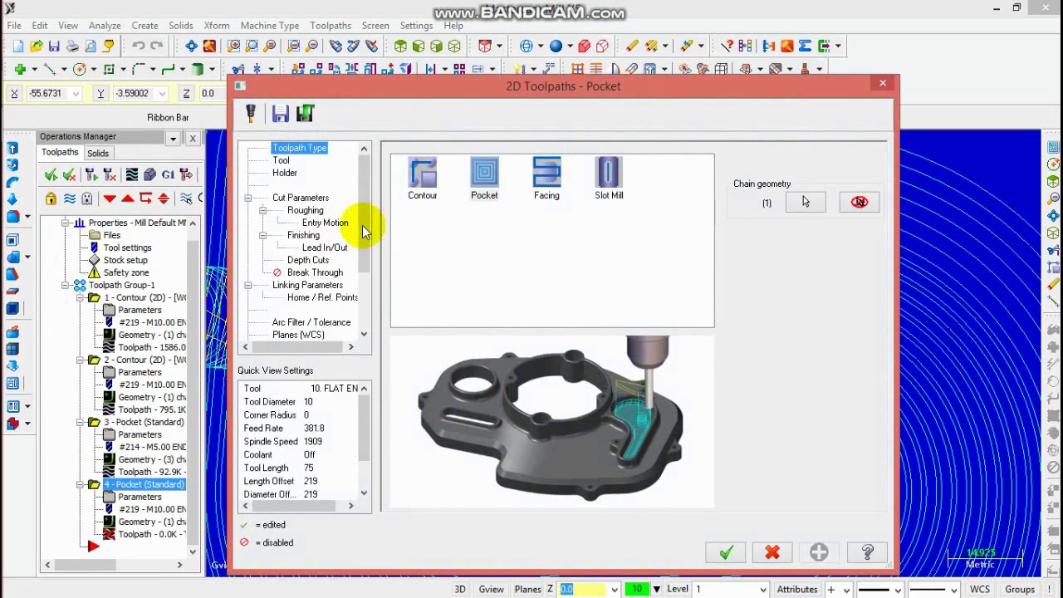
click(283, 161)
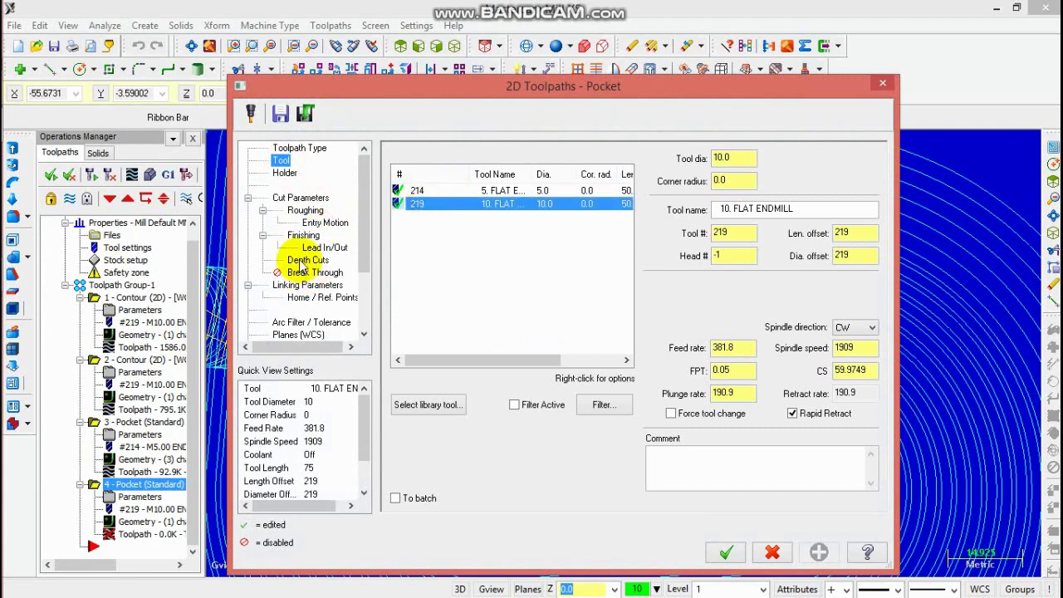
click(304, 286)
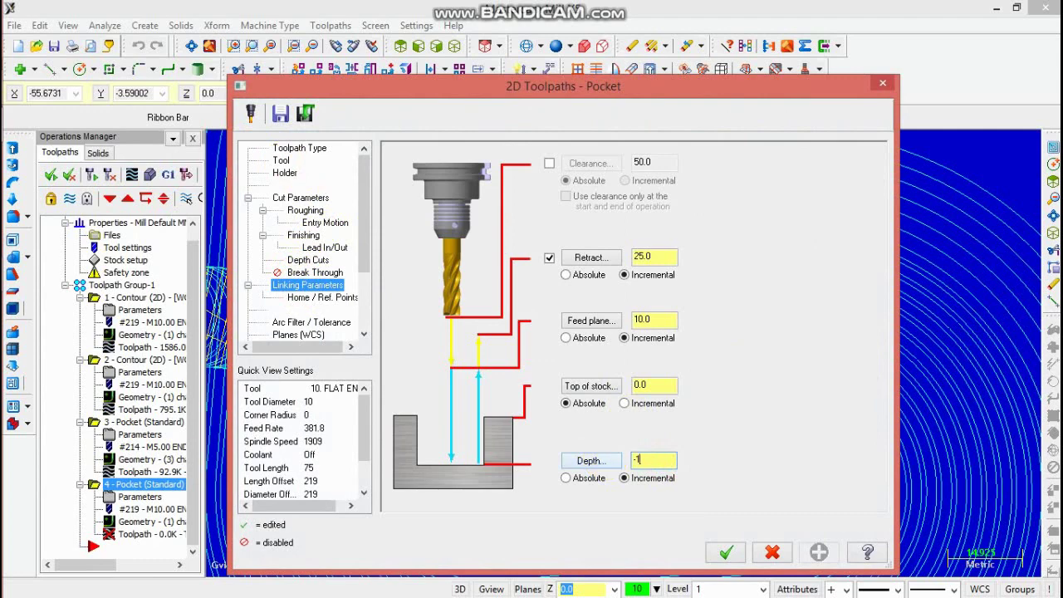
click(719, 550)
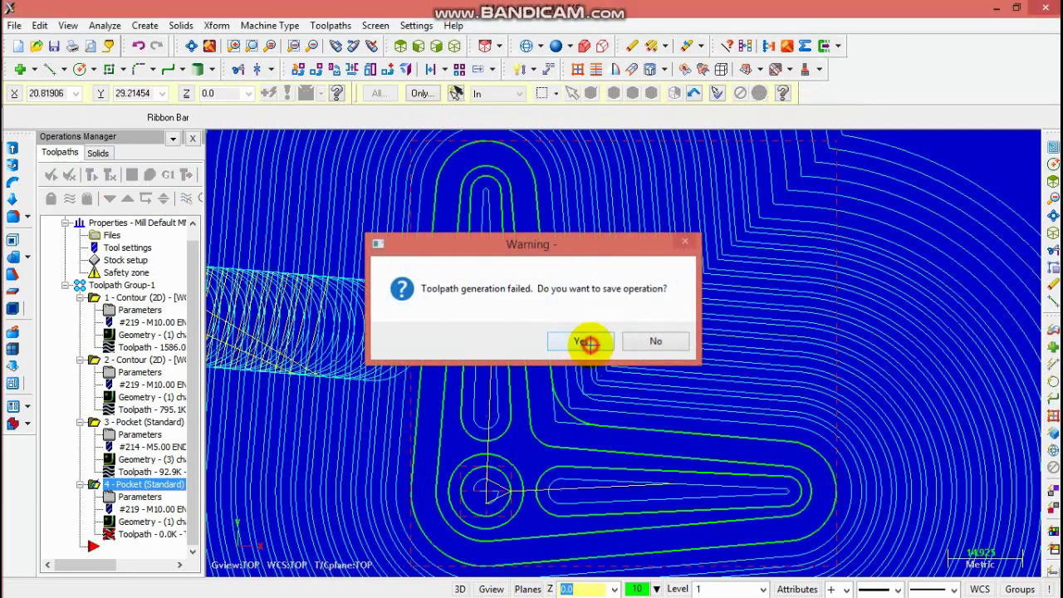
click(586, 341)
Try to regenerate the 10 mm circle's pocket toolpath.
middle_drag(545, 470, 544, 402)
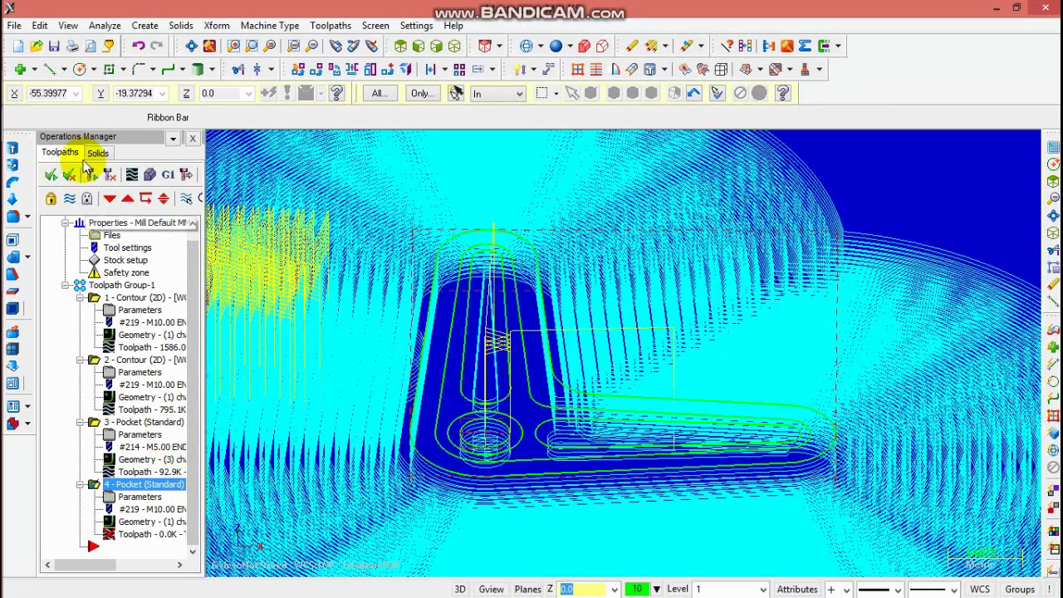
click(91, 175)
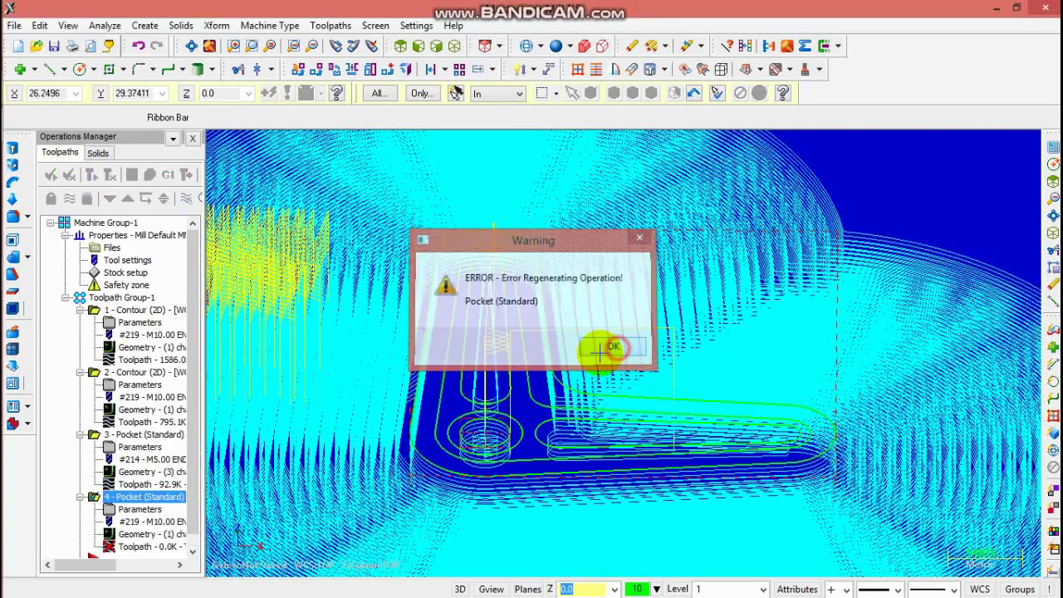
click(613, 345)
scroll(255, 516, down, 1)
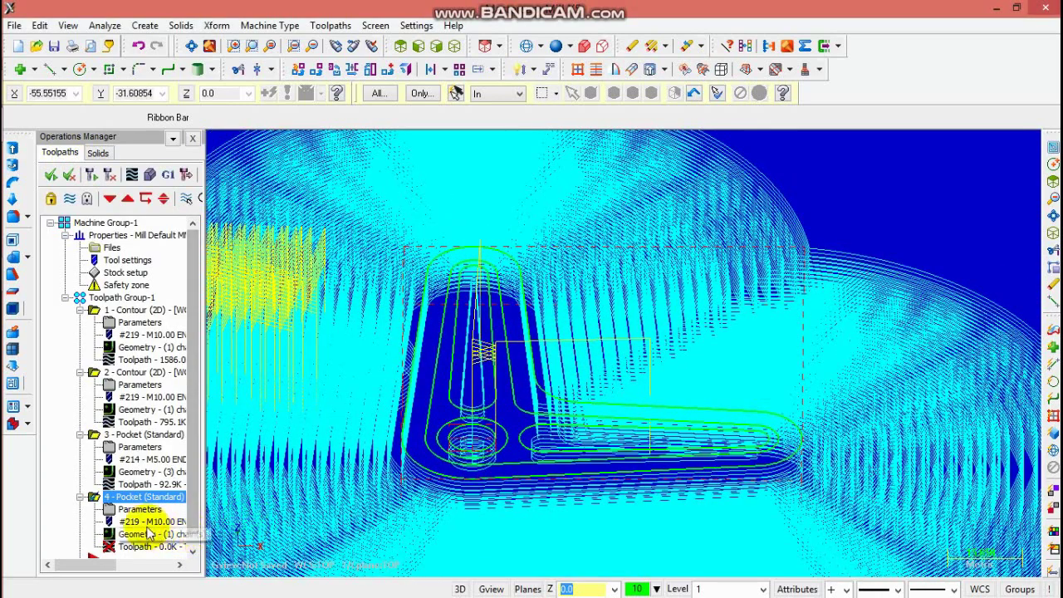
Switch the 10 mm circle's pocket operation to the 5 mm flat endmill (tool 214) and regenerate its toolpath.
click(124, 511)
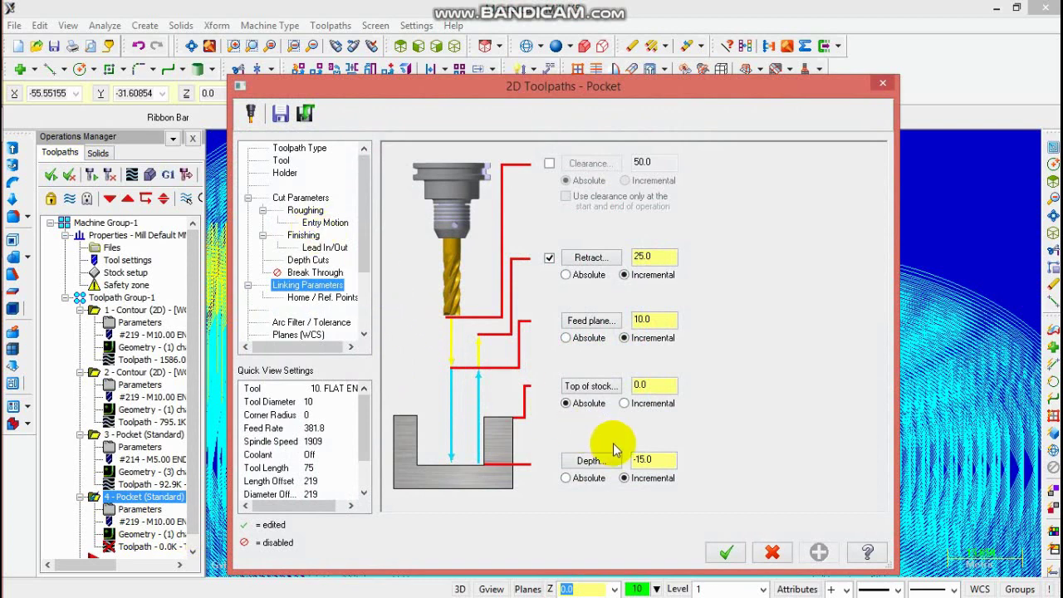
click(306, 261)
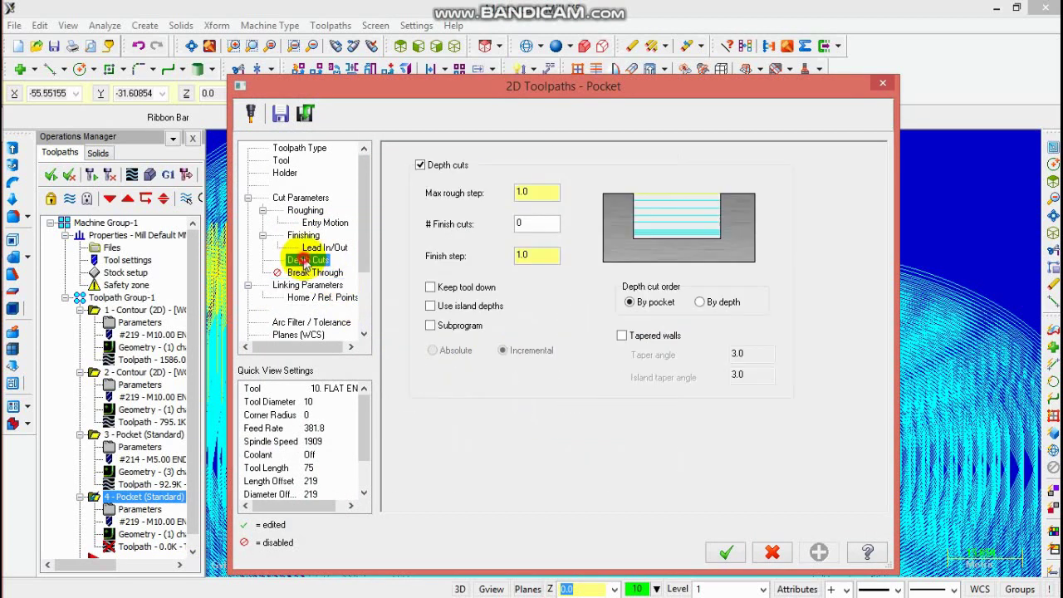
click(282, 161)
click(487, 192)
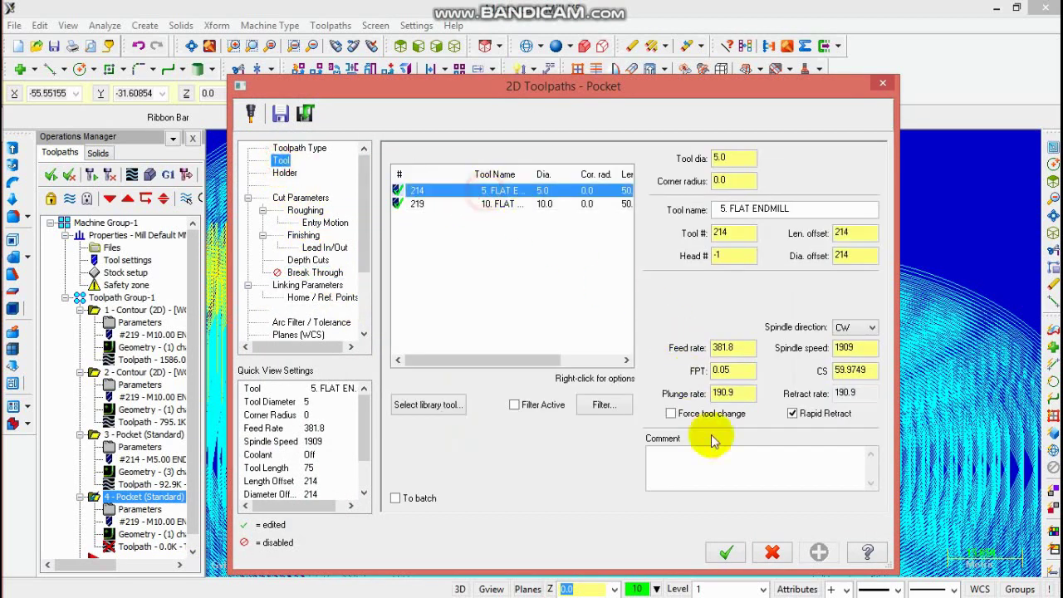
click(728, 550)
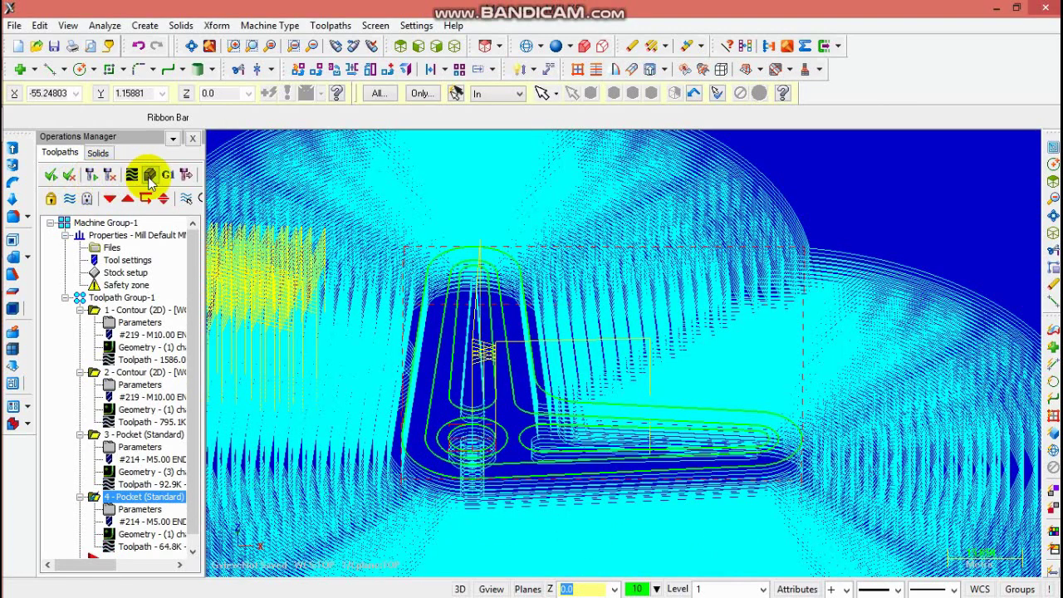
Verify only the 10 mm circle's pocket operation by simulating it on the stock.
click(150, 176)
click(69, 96)
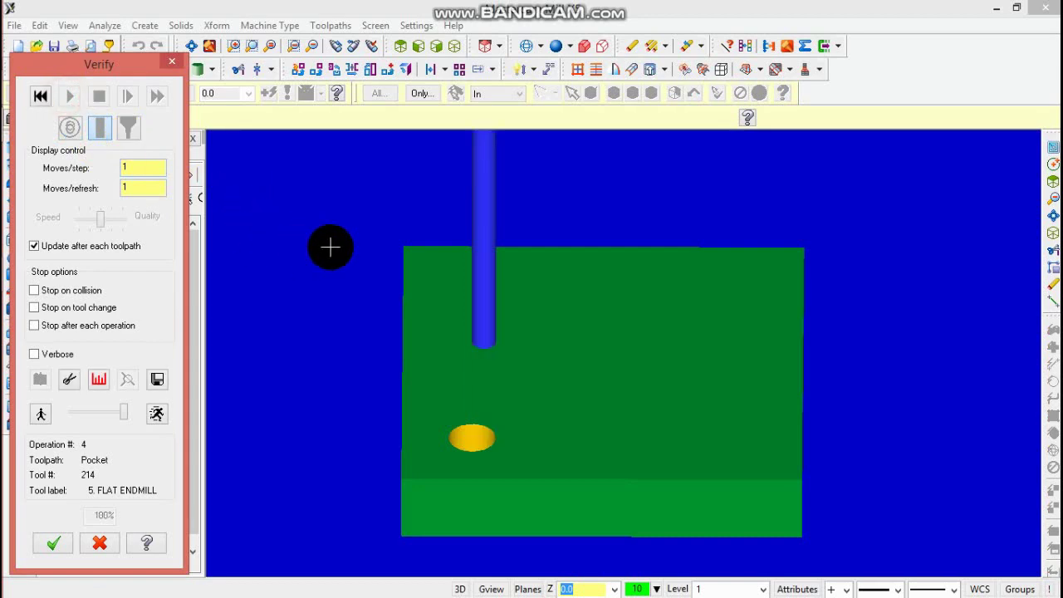
middle_drag(388, 240, 393, 275)
click(56, 539)
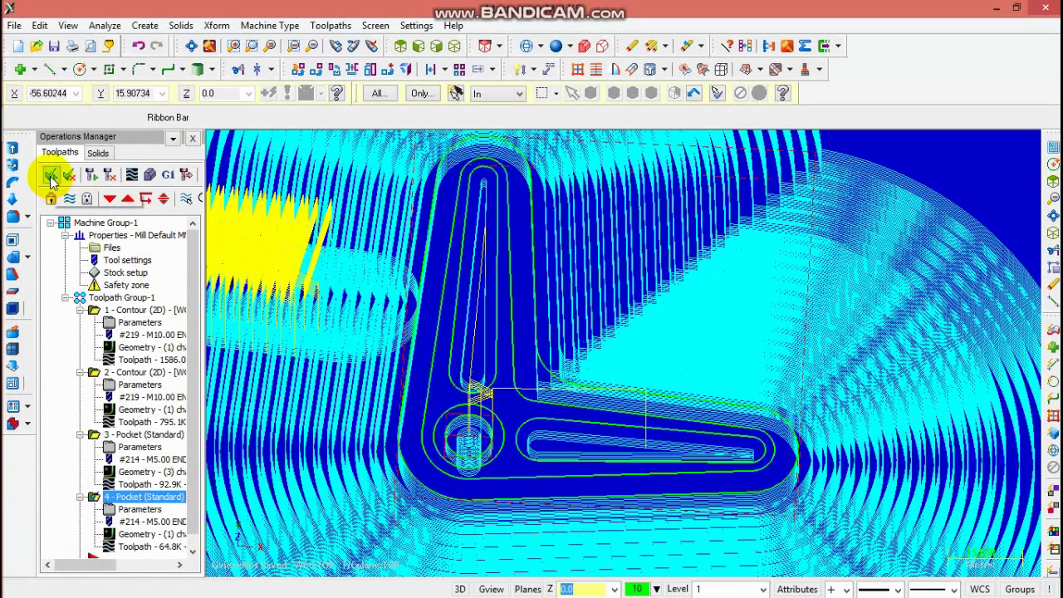
Simulate all four operations together on the stock in isometric view and inspect the finished lever with its through hole.
click(147, 176)
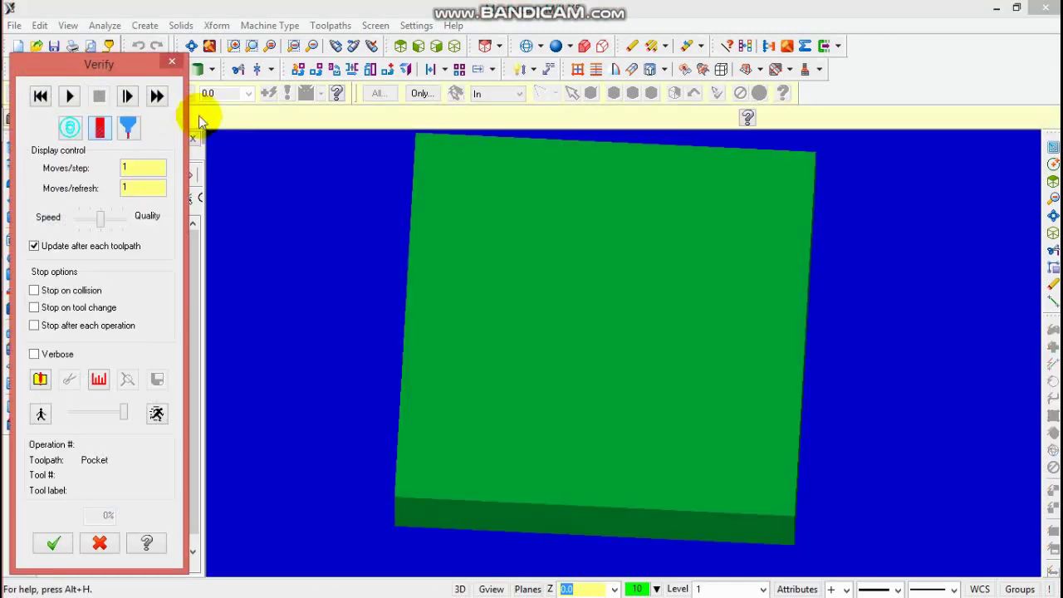
click(406, 51)
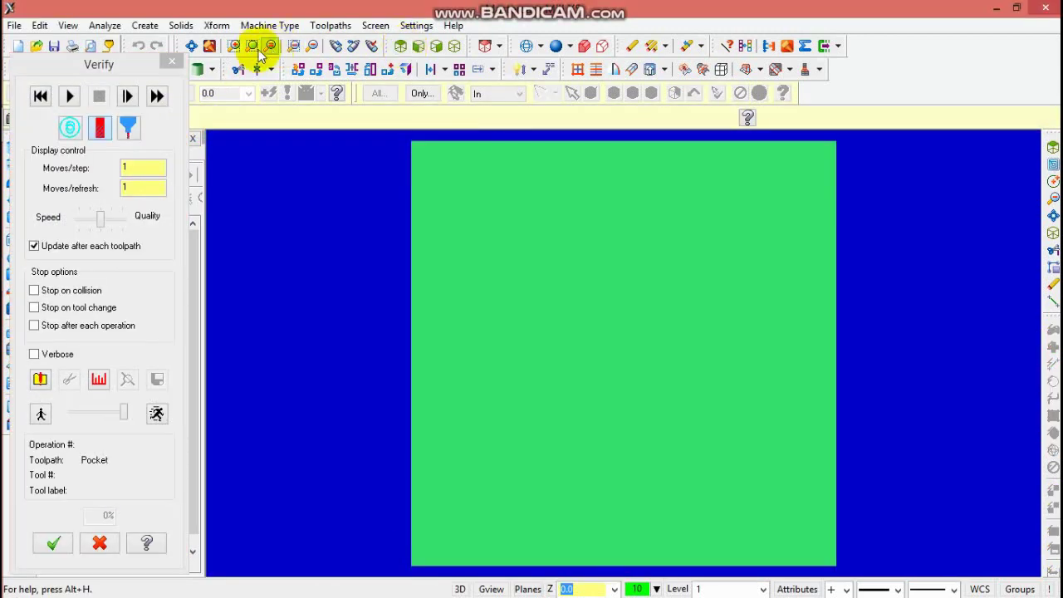
click(457, 46)
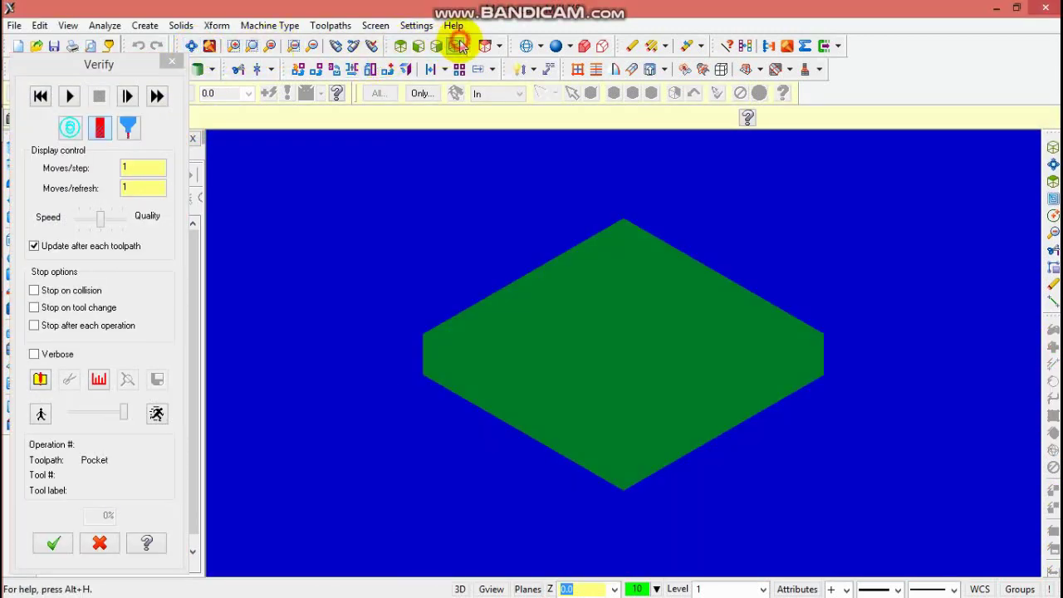
click(73, 97)
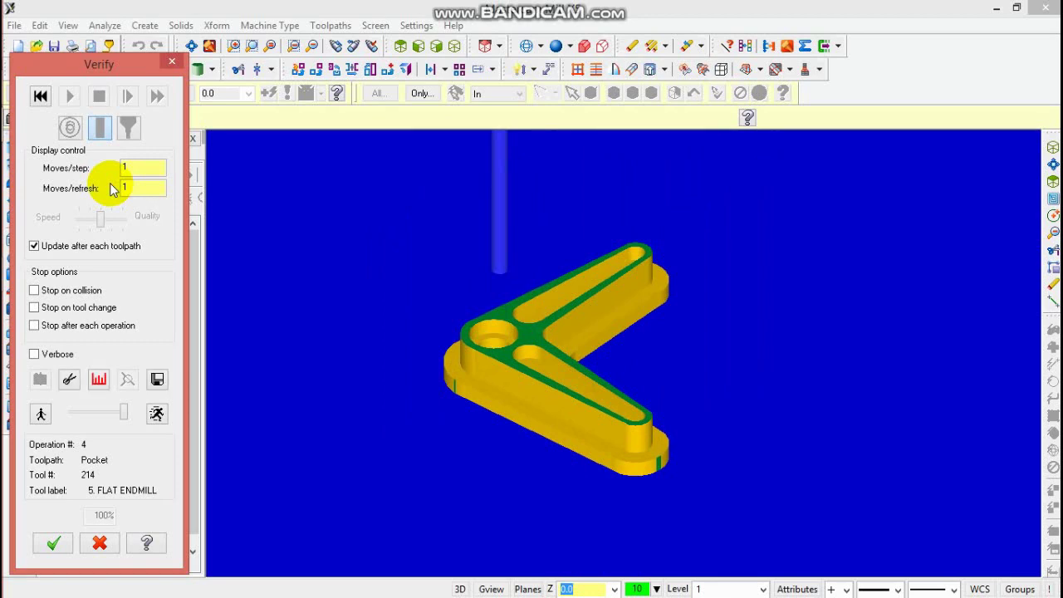
middle_drag(669, 346, 409, 358)
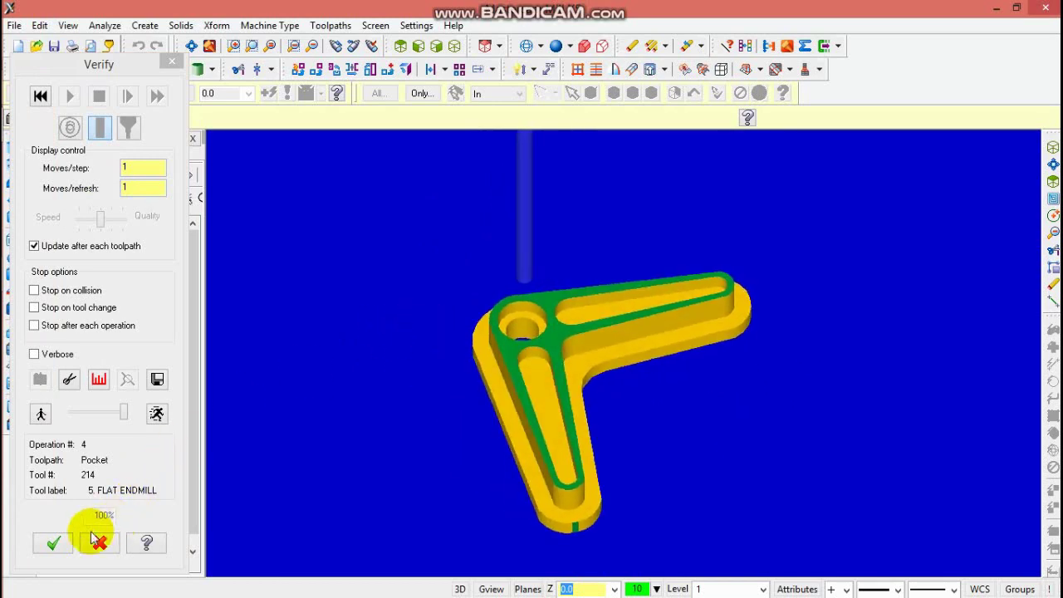
click(50, 541)
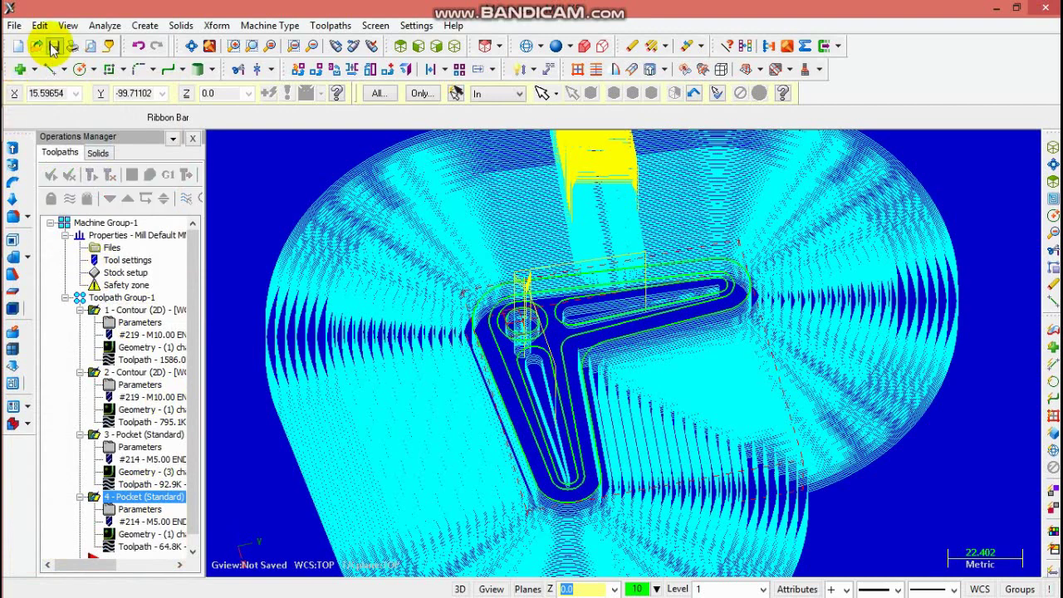
Save the part file as T78 in the MCX folder.
click(54, 46)
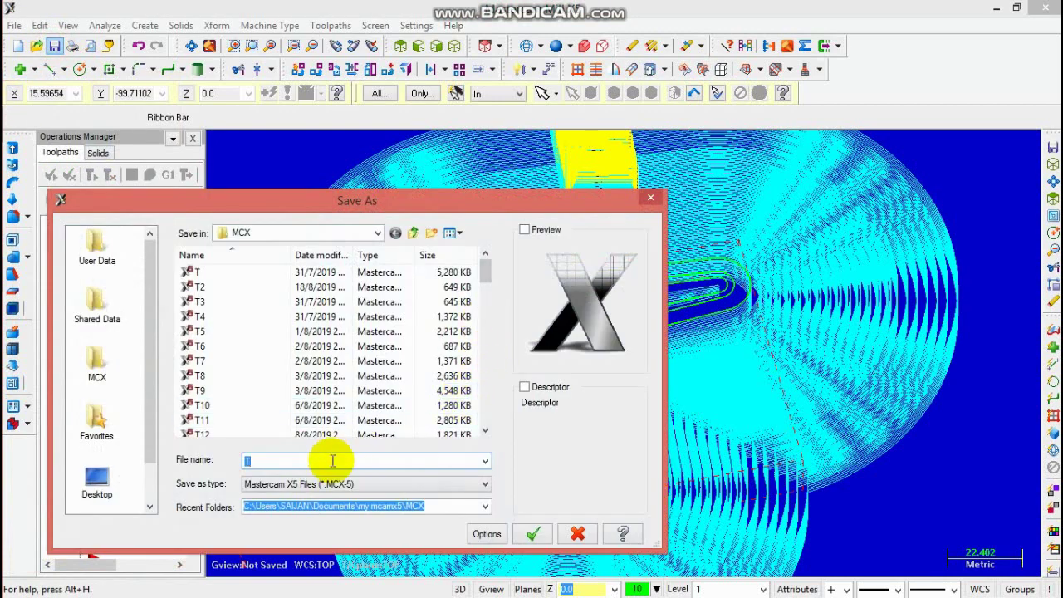
drag(485, 272, 469, 435)
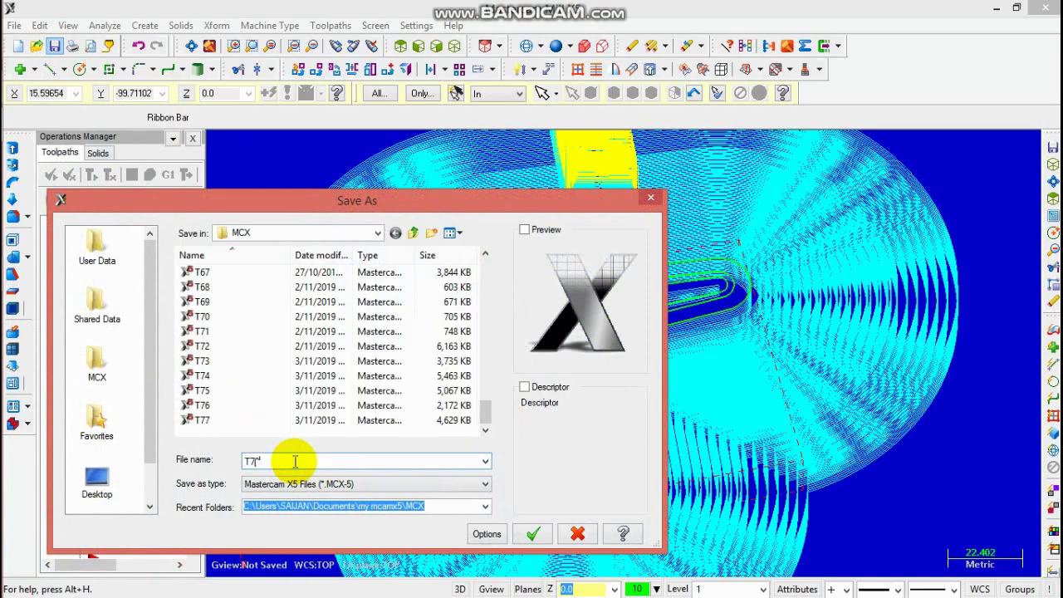
text(T78)
key(Return)
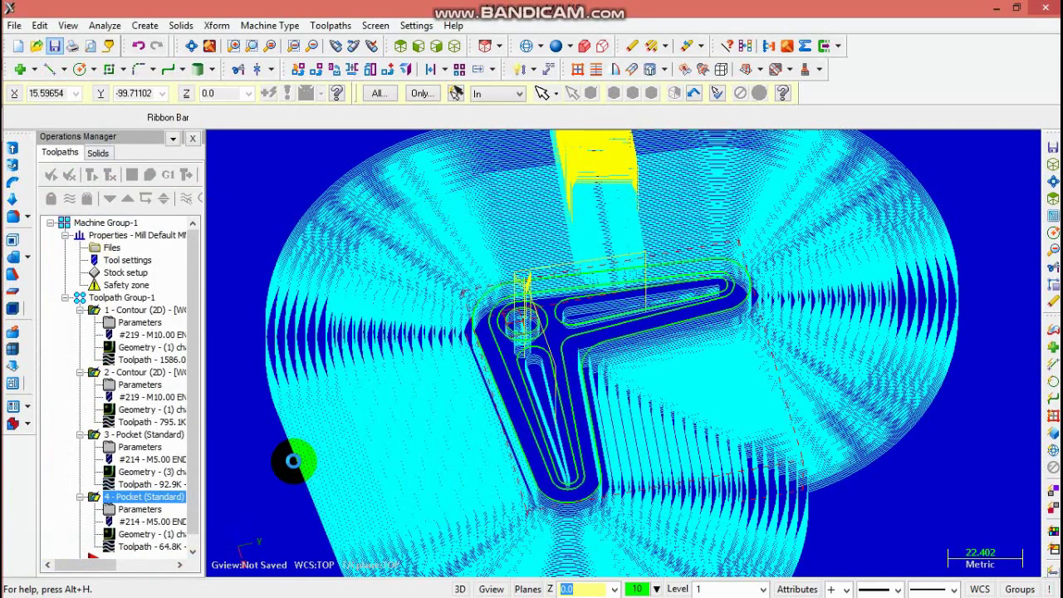